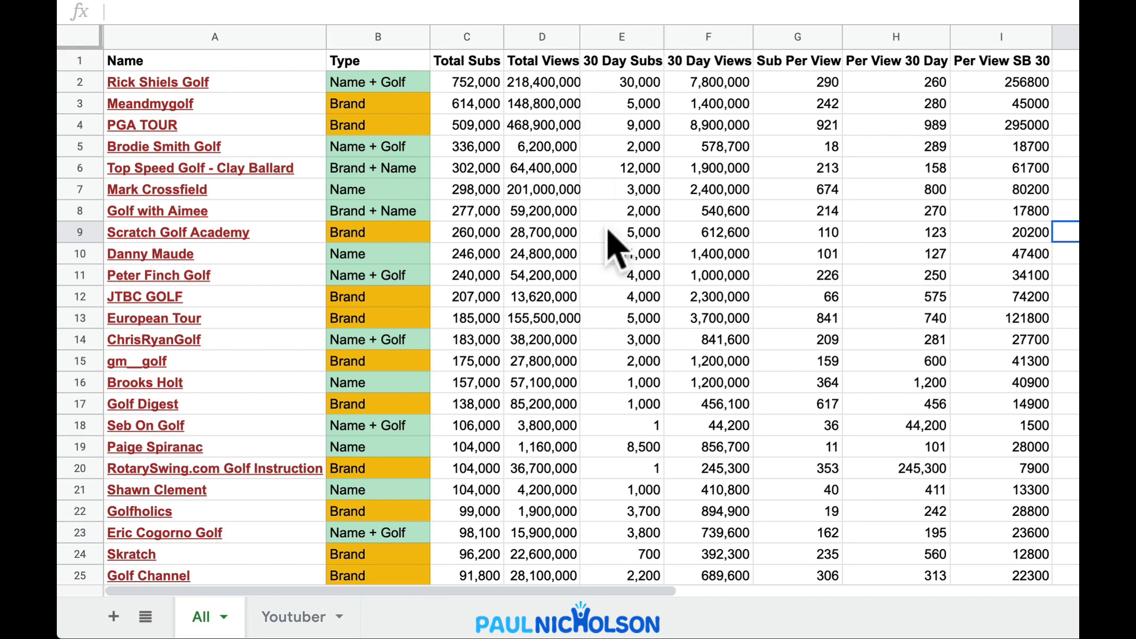
- Look through the whole list of golf channels down to its last row, and view the channel rankings article
{"action": "scroll", "coordinate": [619, 260], "scroll_direction": "down", "scroll_amount": 15}
{"action": "scroll", "coordinate": [624, 269], "scroll_direction": "down", "scroll_amount": 2}
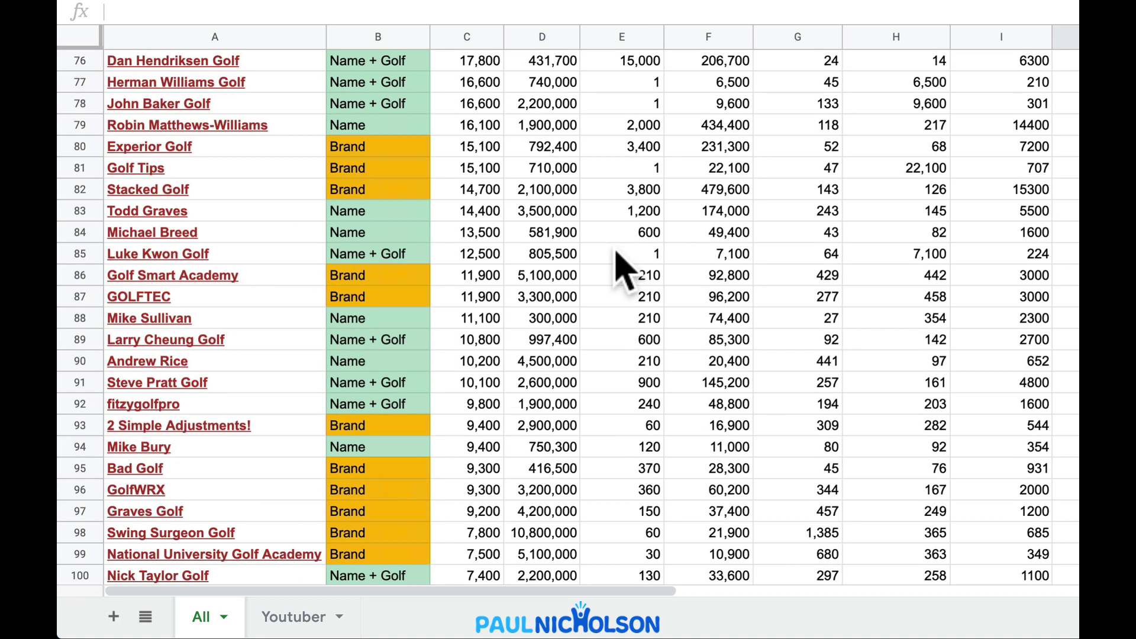
{"action": "scroll", "coordinate": [613, 249], "scroll_direction": "down", "scroll_amount": 10}
{"action": "left_click", "coordinate": [603, 326]}
{"action": "scroll", "coordinate": [610, 348], "scroll_direction": "up", "scroll_amount": 5}
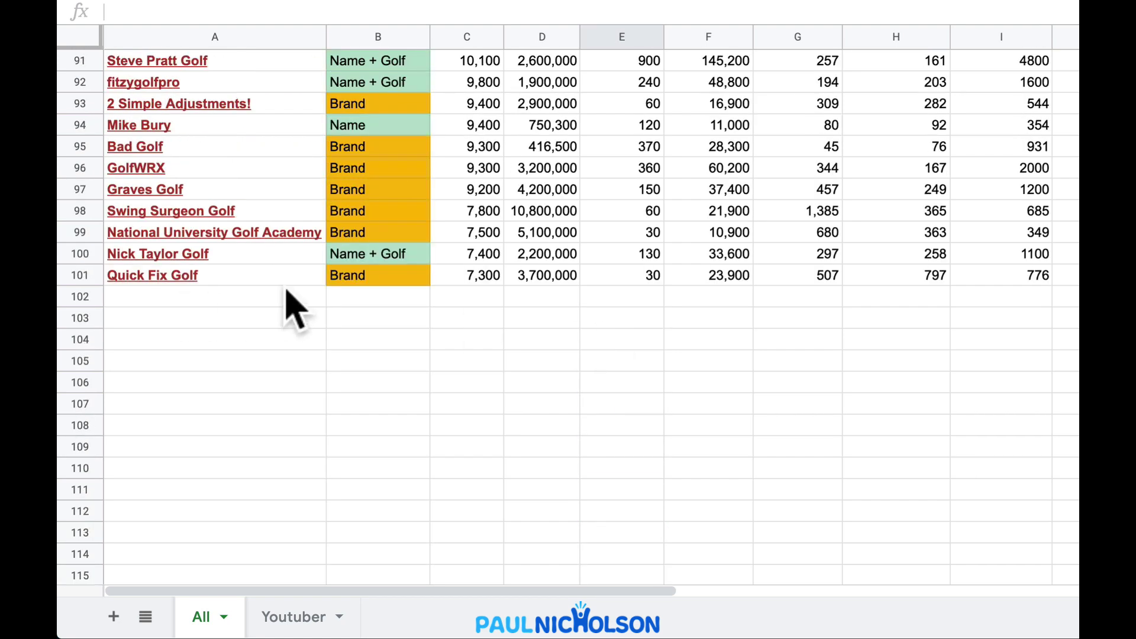
{"action": "scroll", "coordinate": [294, 308], "scroll_direction": "up", "scroll_amount": 20}
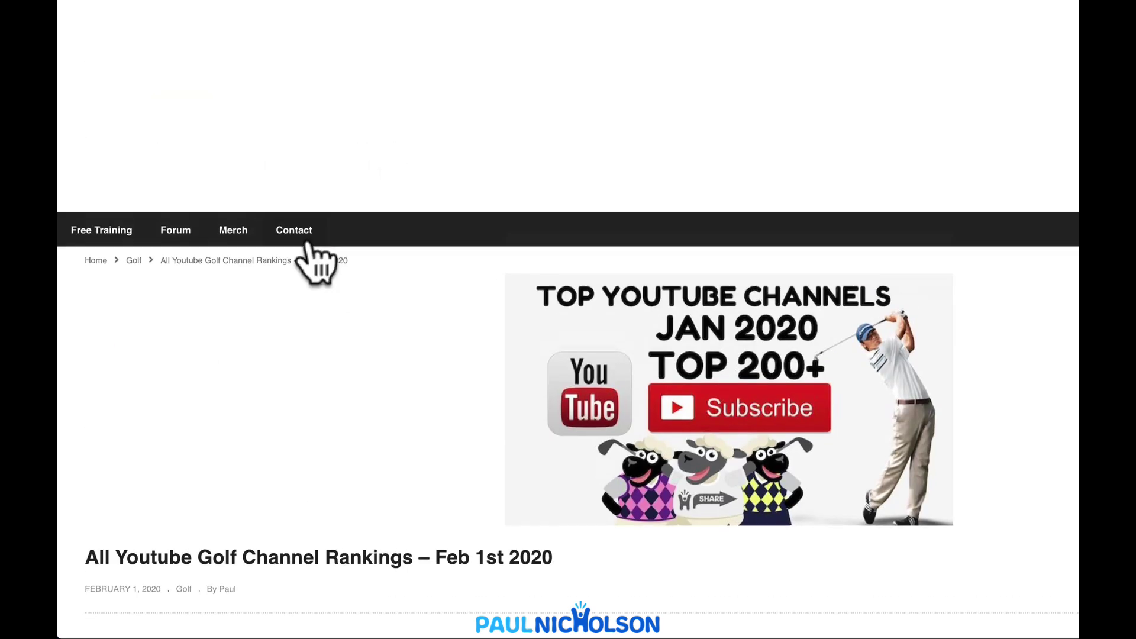
{"action": "scroll", "coordinate": [446, 221], "scroll_direction": "down", "scroll_amount": 1}
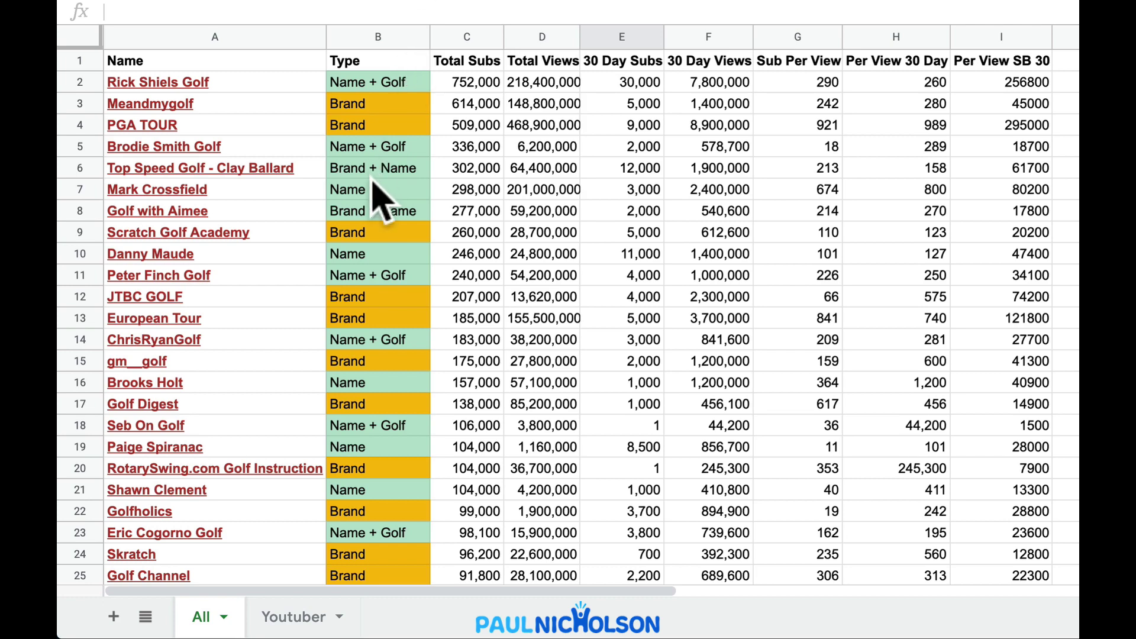
- Examine how the channels are classified in the Type column, including the Brand + Name and Name + Golf entries
{"action": "scroll", "coordinate": [303, 148], "scroll_direction": "down", "scroll_amount": 15}
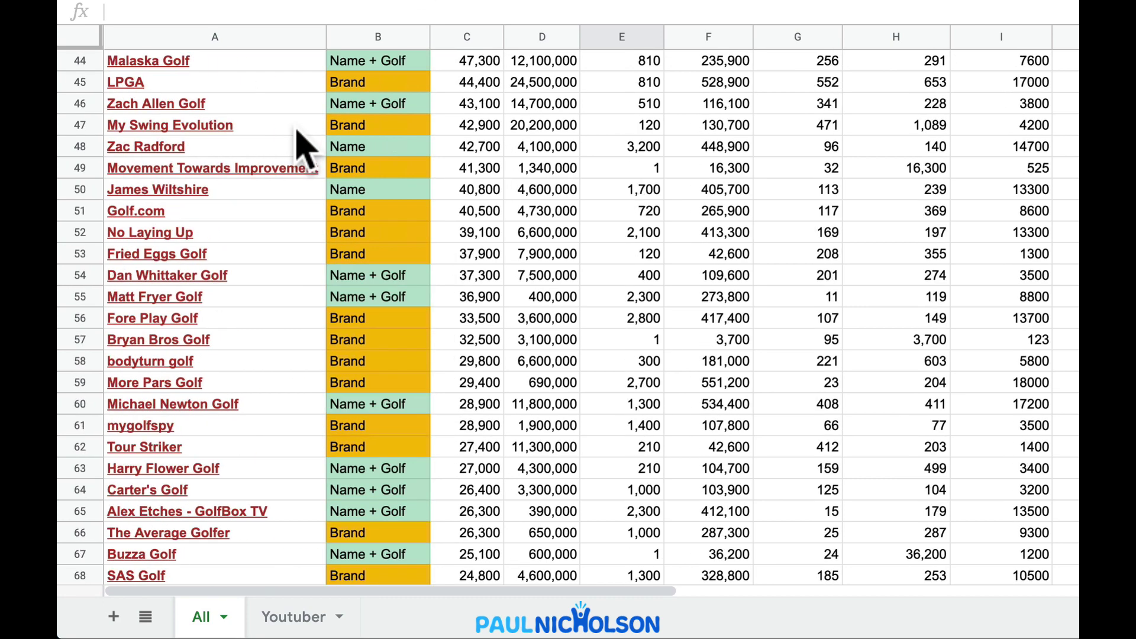
{"action": "scroll", "coordinate": [362, 152], "scroll_direction": "up", "scroll_amount": 15}
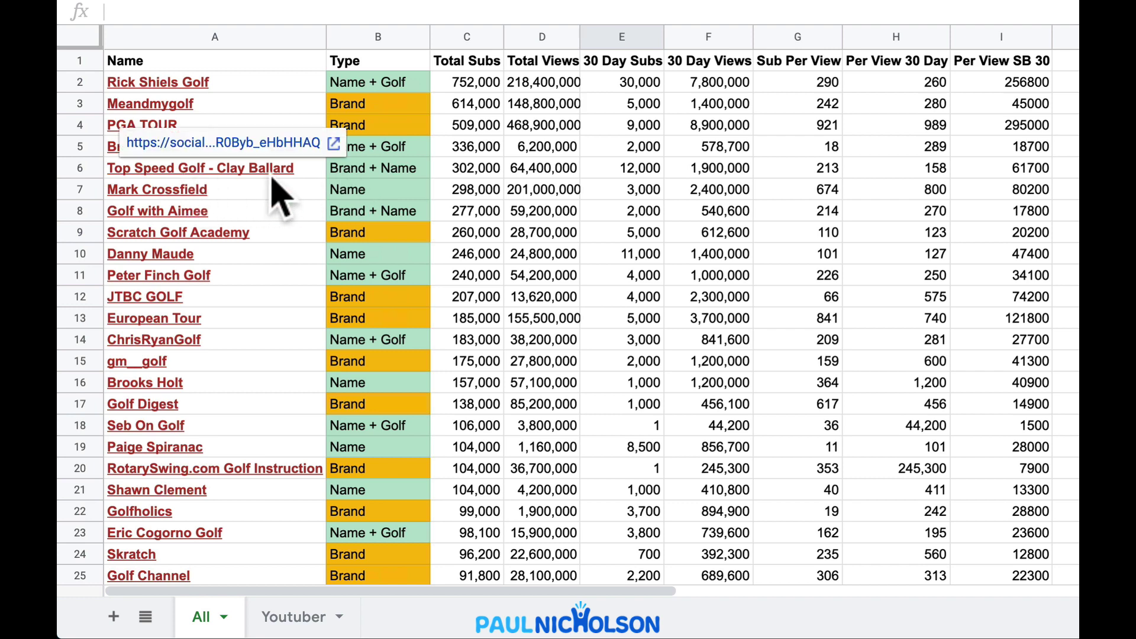
{"action": "left_click", "coordinate": [389, 171]}
{"action": "left_click", "coordinate": [394, 213]}
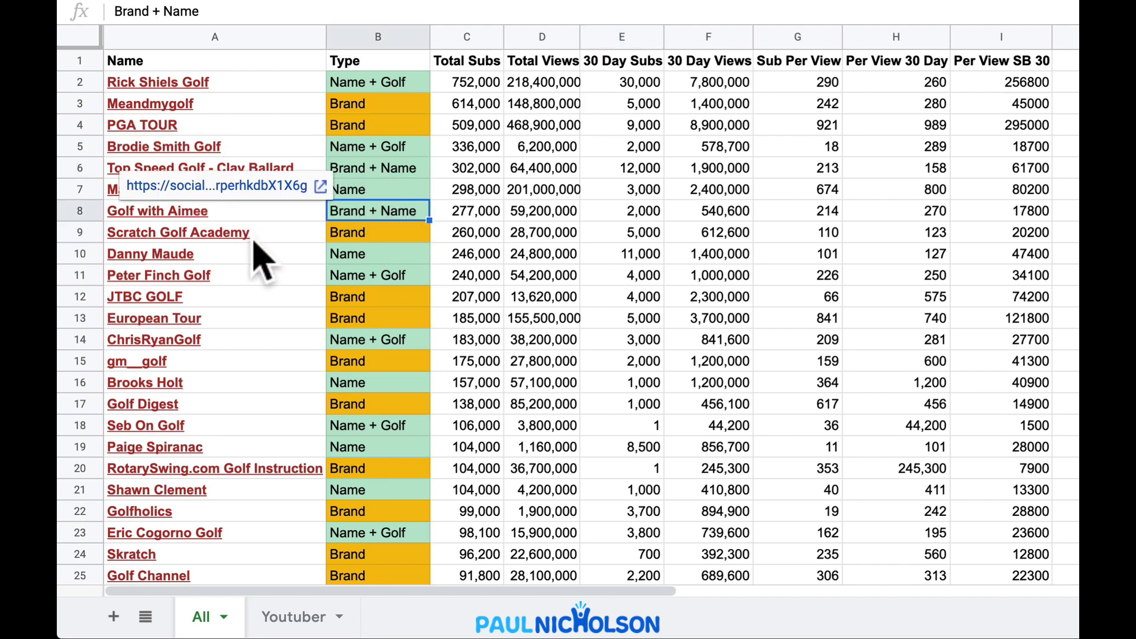
{"action": "left_click", "coordinate": [354, 274]}
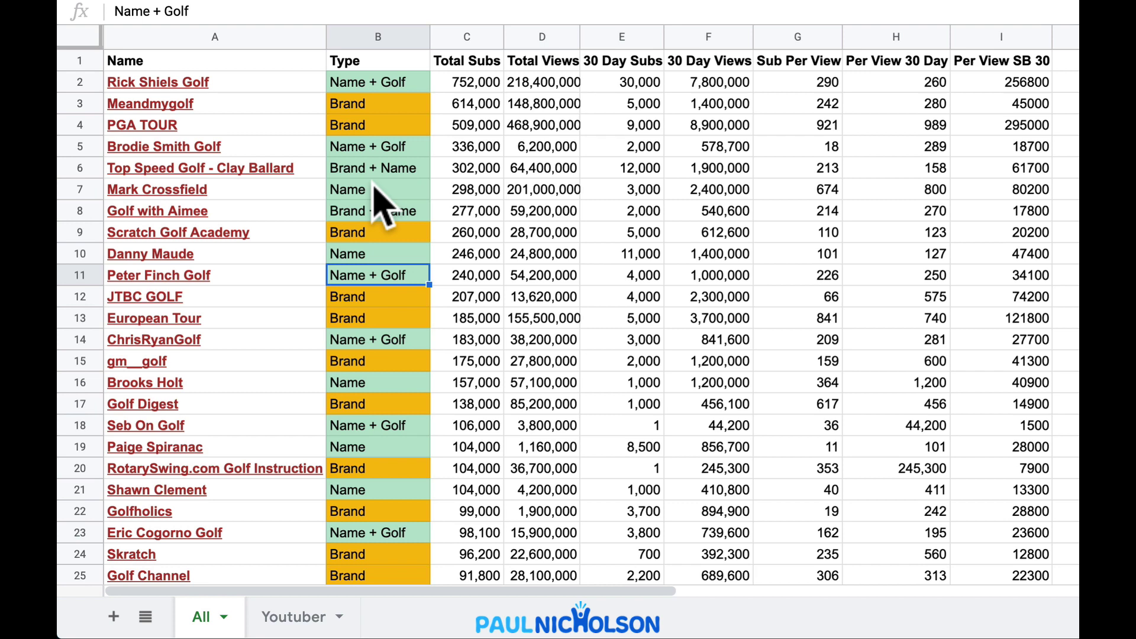
- Sort the entire sheet by Type in A → Z order, treating the first row as a header
{"action": "left_click", "coordinate": [81, 36]}
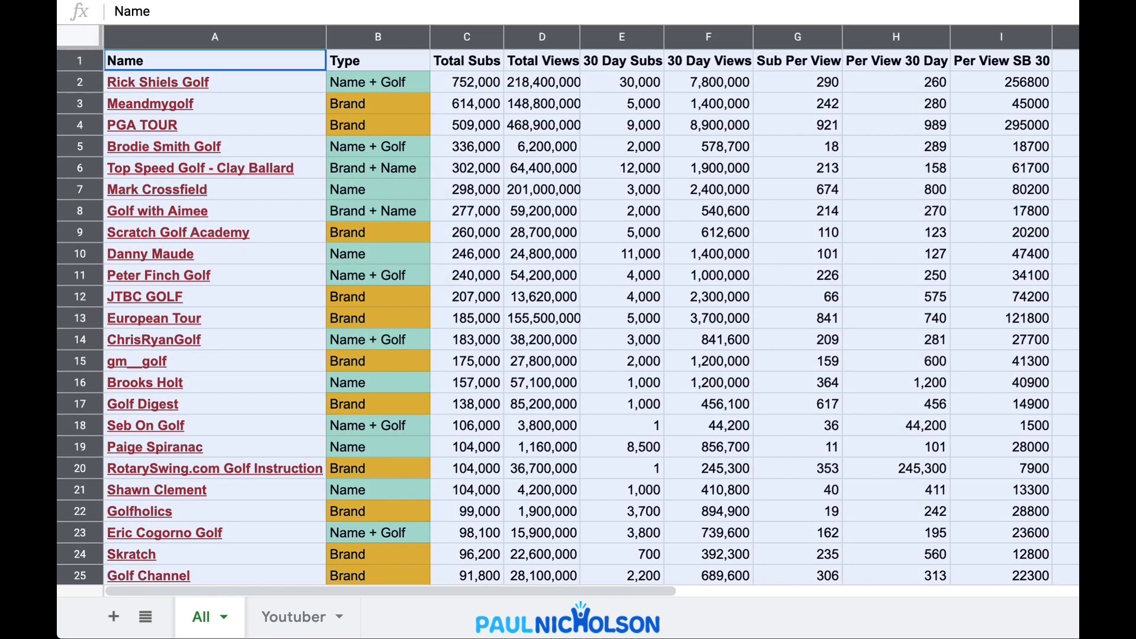
{"action": "left_click", "coordinate": [414, 2]}
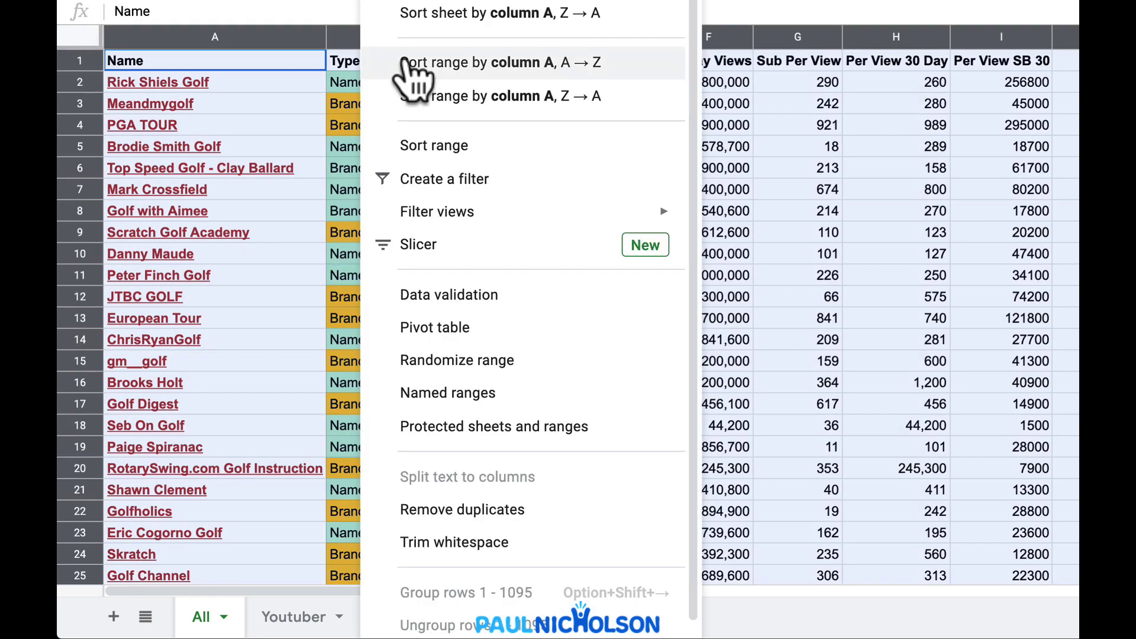
{"action": "left_click", "coordinate": [452, 147]}
{"action": "left_click", "coordinate": [524, 195]}
{"action": "left_click", "coordinate": [582, 244]}
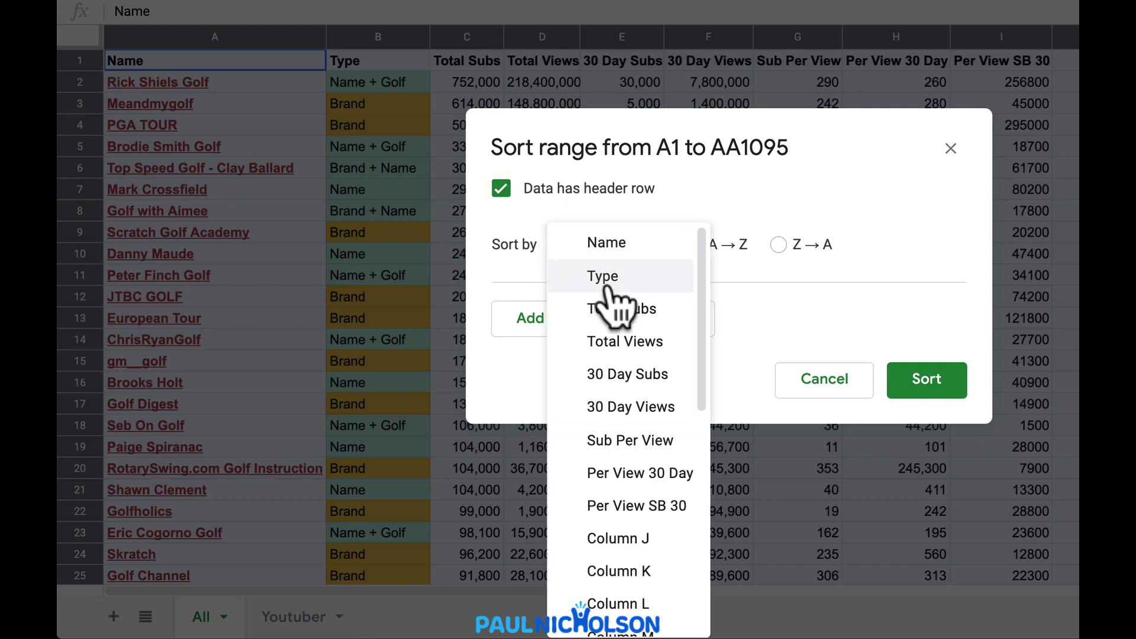
{"action": "left_click", "coordinate": [609, 275]}
{"action": "left_click", "coordinate": [786, 255]}
{"action": "left_click", "coordinate": [723, 245]}
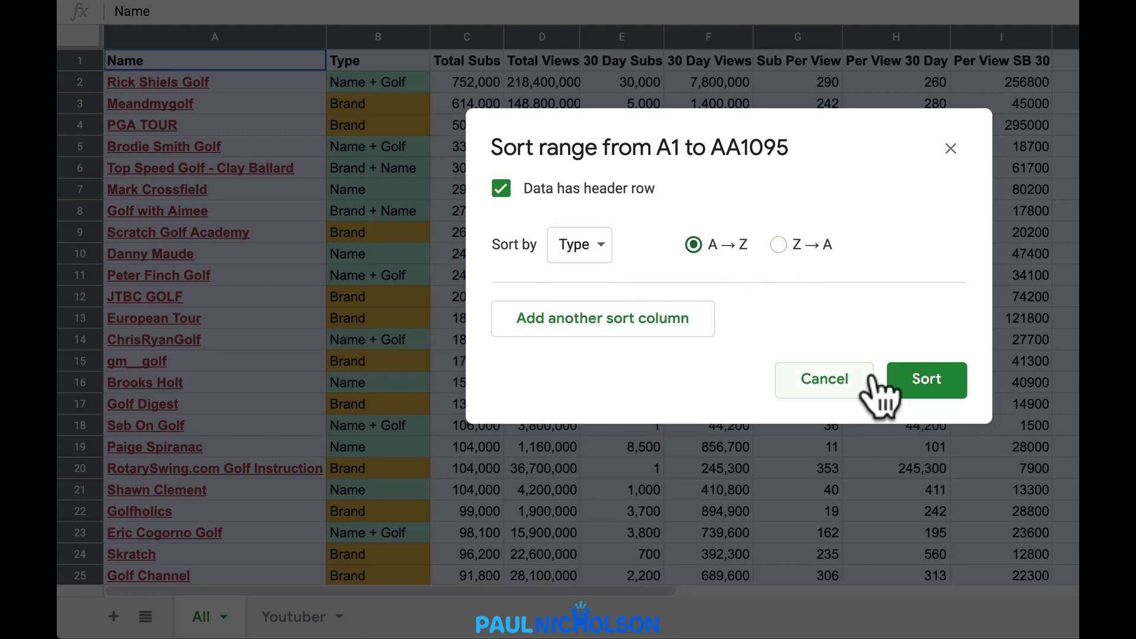
{"action": "left_click", "coordinate": [902, 386]}
- Review the rows grouped by type, from the Brand channels down to the end of the list
{"action": "scroll", "coordinate": [507, 469], "scroll_direction": "down", "scroll_amount": 8}
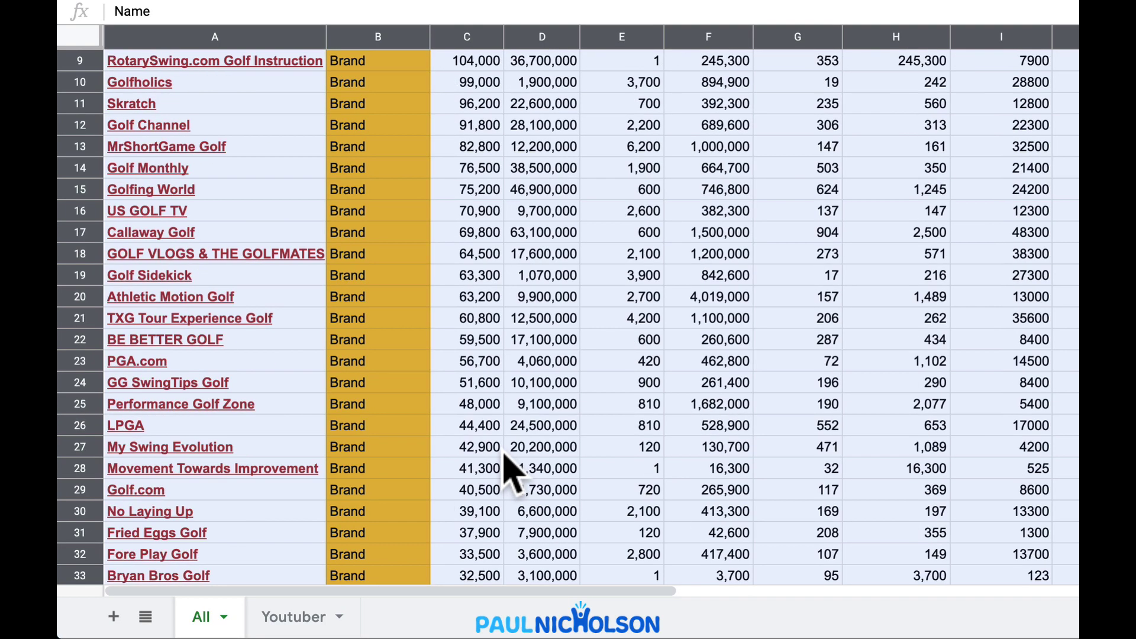
{"action": "scroll", "coordinate": [507, 469], "scroll_direction": "down", "scroll_amount": 10}
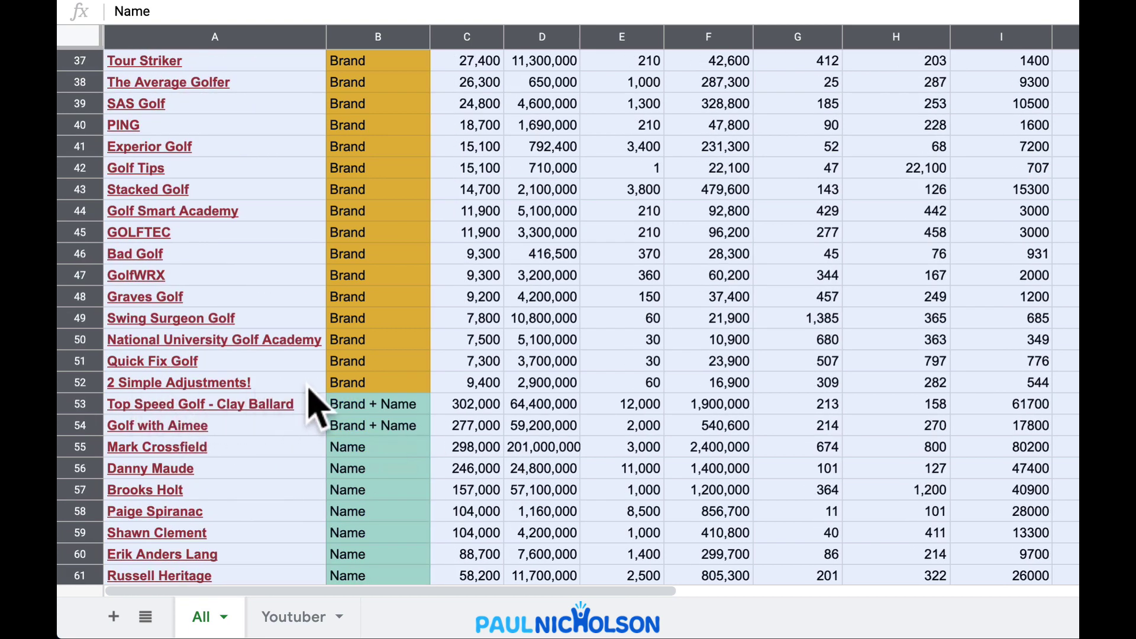
{"action": "mouse_move", "coordinate": [313, 408]}
{"action": "scroll", "coordinate": [419, 449], "scroll_direction": "down", "scroll_amount": 15}
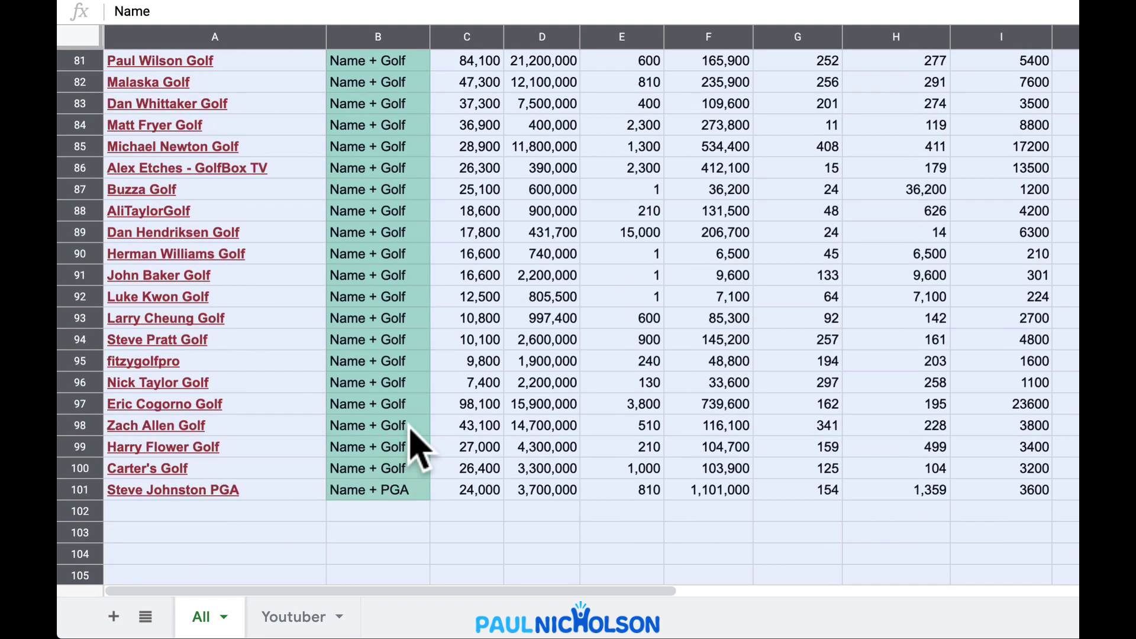
- Compare the block of Name channels with the Brand block above it and the Name + Golf block below it
{"action": "scroll", "coordinate": [419, 449], "scroll_direction": "up", "scroll_amount": 9}
{"action": "scroll", "coordinate": [419, 450], "scroll_direction": "up", "scroll_amount": 2}
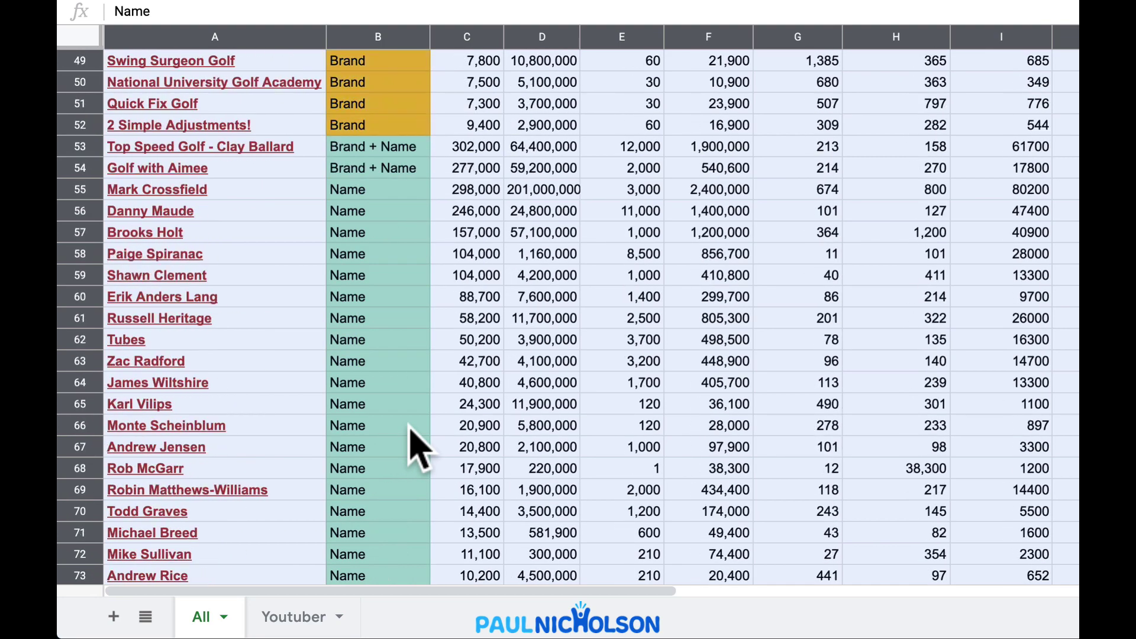
{"action": "scroll", "coordinate": [410, 427], "scroll_direction": "down", "scroll_amount": 1}
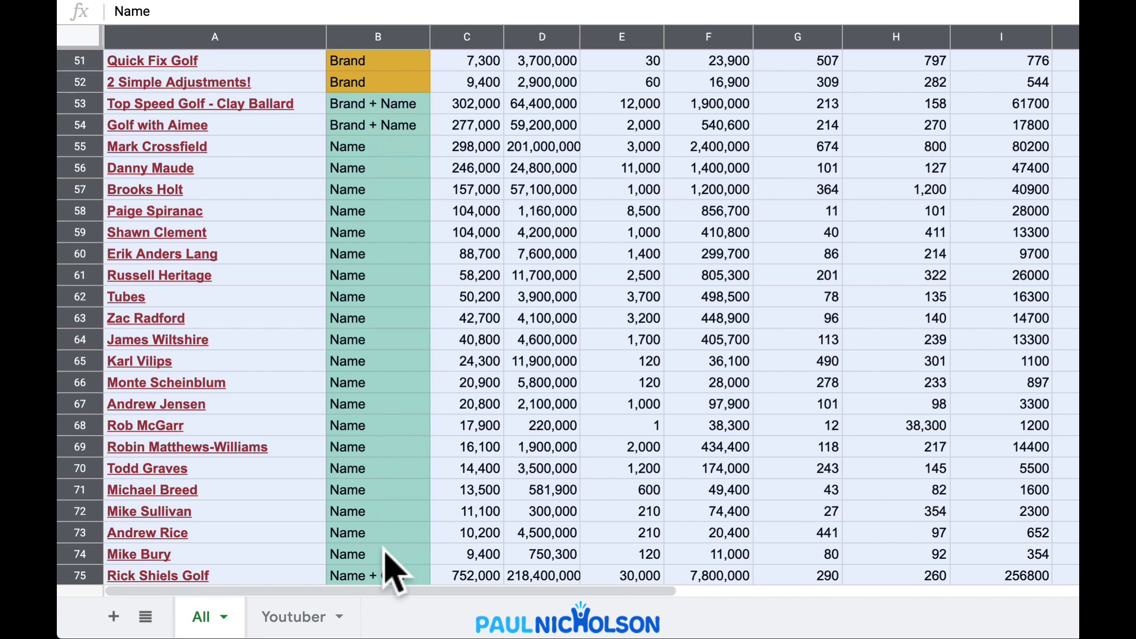
{"action": "scroll", "coordinate": [390, 566], "scroll_direction": "down", "scroll_amount": 1}
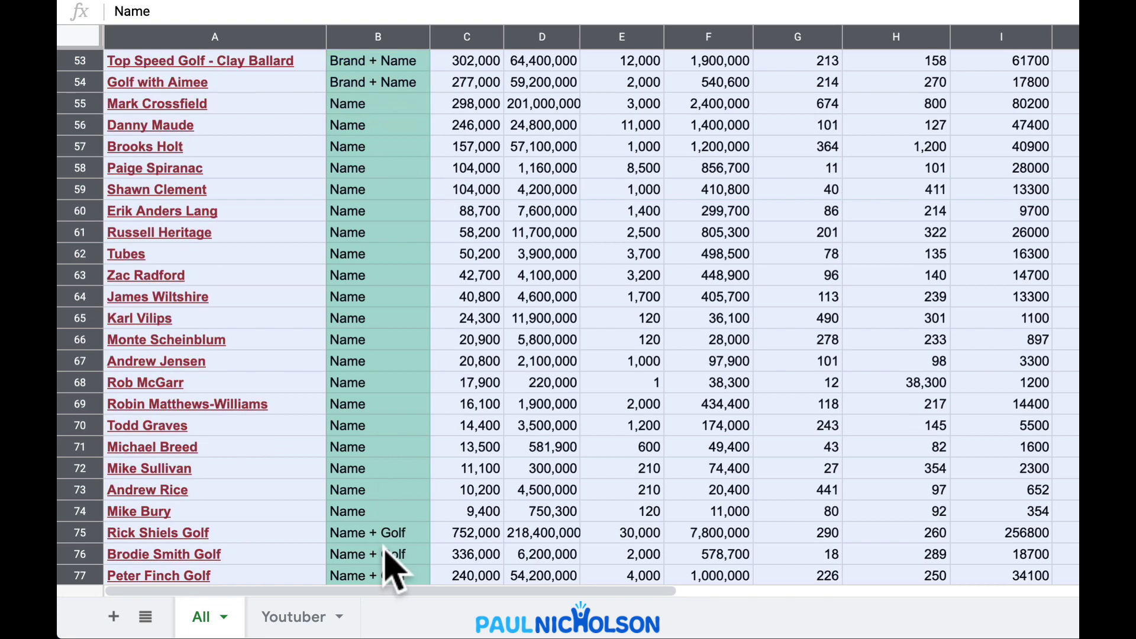
{"action": "scroll", "coordinate": [394, 570], "scroll_direction": "down", "scroll_amount": 1}
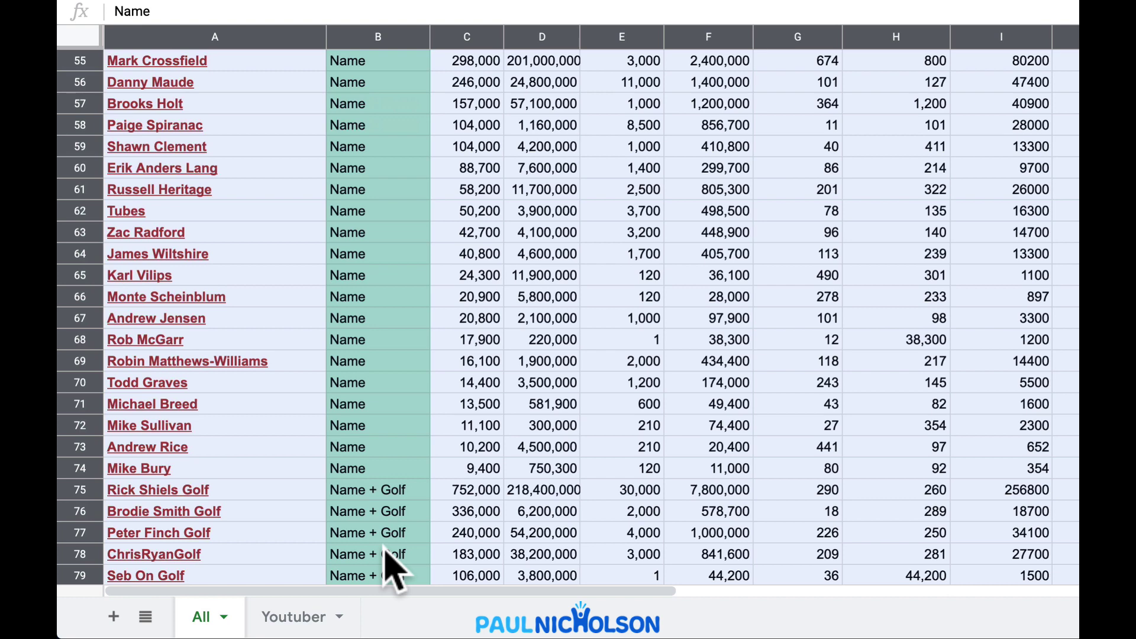
{"action": "scroll", "coordinate": [393, 569], "scroll_direction": "up", "scroll_amount": 1}
{"action": "scroll", "coordinate": [392, 569], "scroll_direction": "down", "scroll_amount": 1}
{"action": "scroll", "coordinate": [423, 448], "scroll_direction": "up", "scroll_amount": 7}
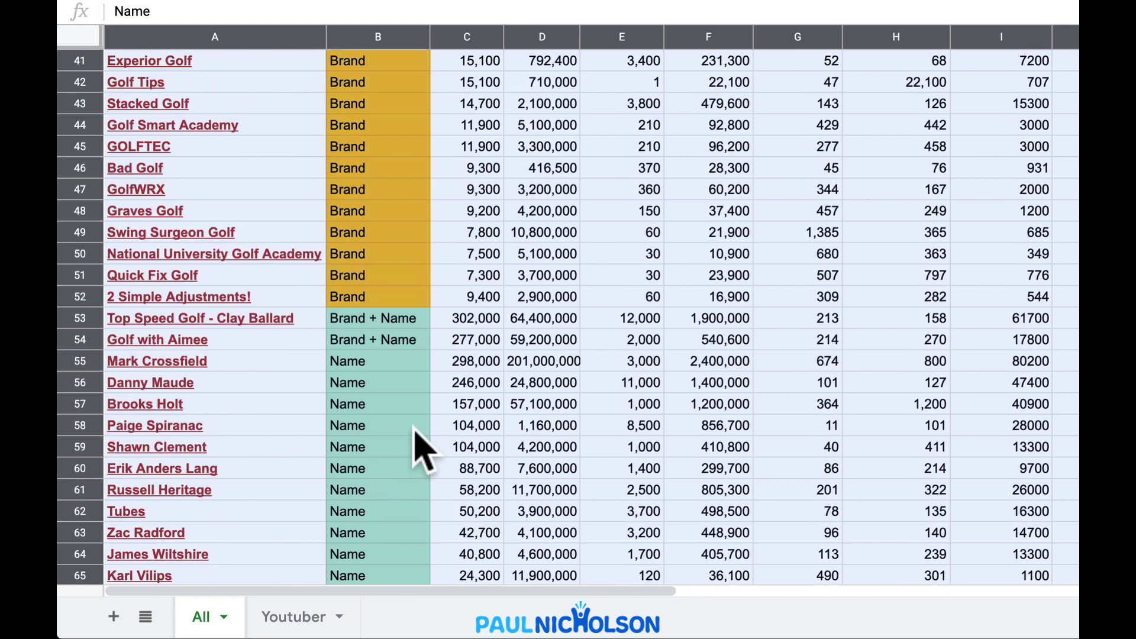
{"action": "scroll", "coordinate": [424, 448], "scroll_direction": "down", "scroll_amount": 5}
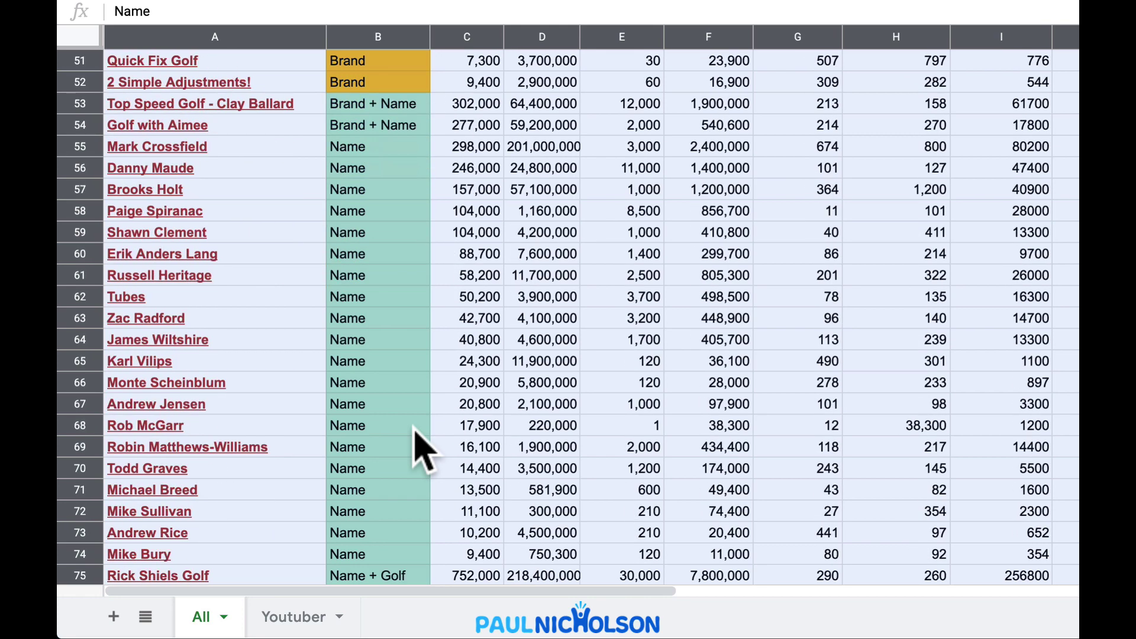
{"action": "scroll", "coordinate": [423, 450], "scroll_direction": "down", "scroll_amount": 11}
{"action": "scroll", "coordinate": [424, 450], "scroll_direction": "down", "scroll_amount": 1}
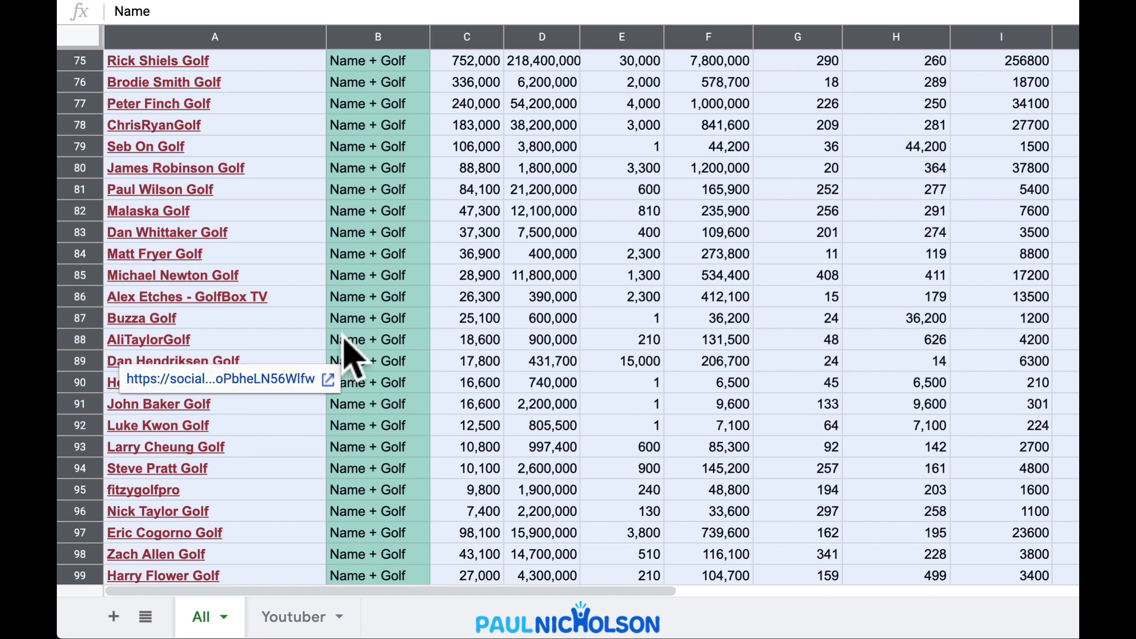
- Sort the entire sheet by Total Subs in Z → A order, treating the first row as a header
{"action": "scroll", "coordinate": [346, 355], "scroll_direction": "up", "scroll_amount": 10}
{"action": "scroll", "coordinate": [353, 358], "scroll_direction": "up", "scroll_amount": 2}
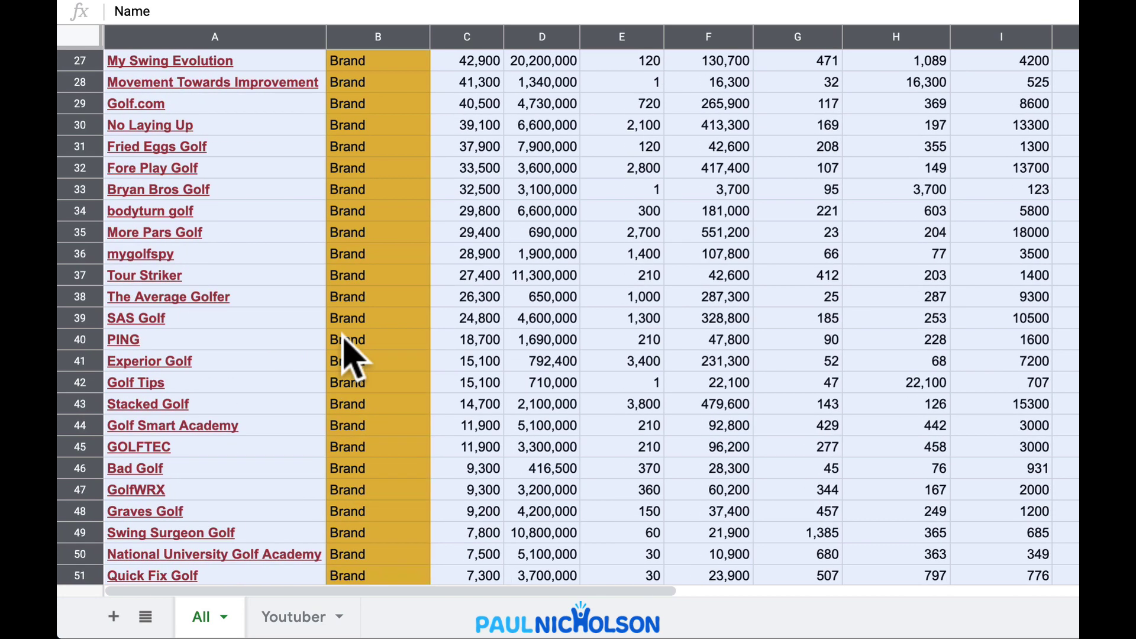
{"action": "scroll", "coordinate": [354, 358], "scroll_direction": "up", "scroll_amount": 8}
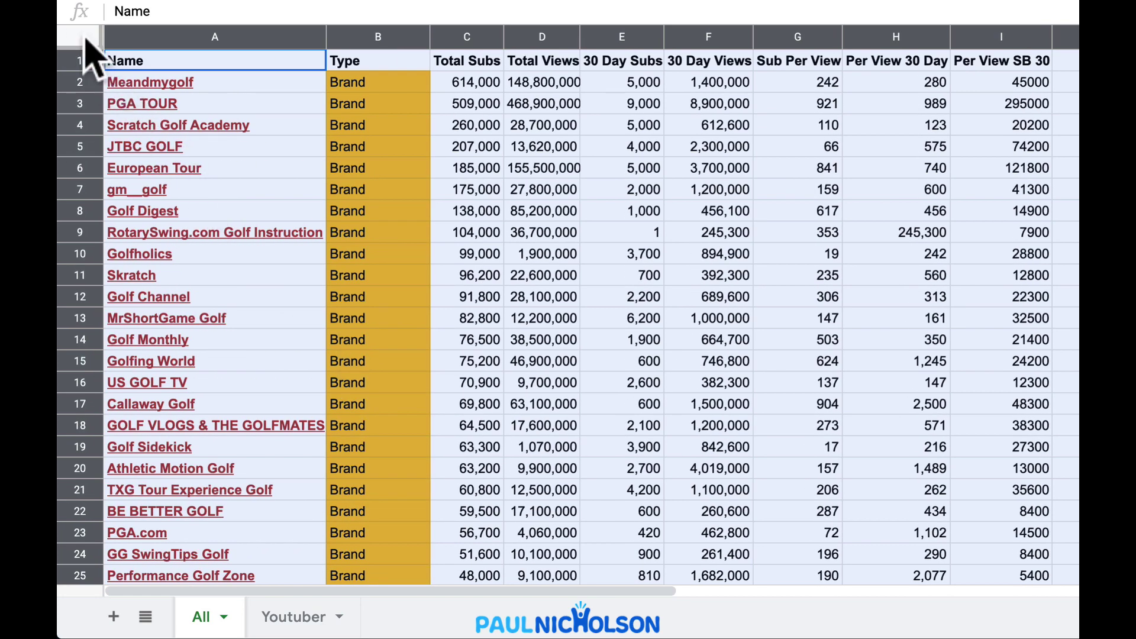
{"action": "left_click", "coordinate": [379, 1]}
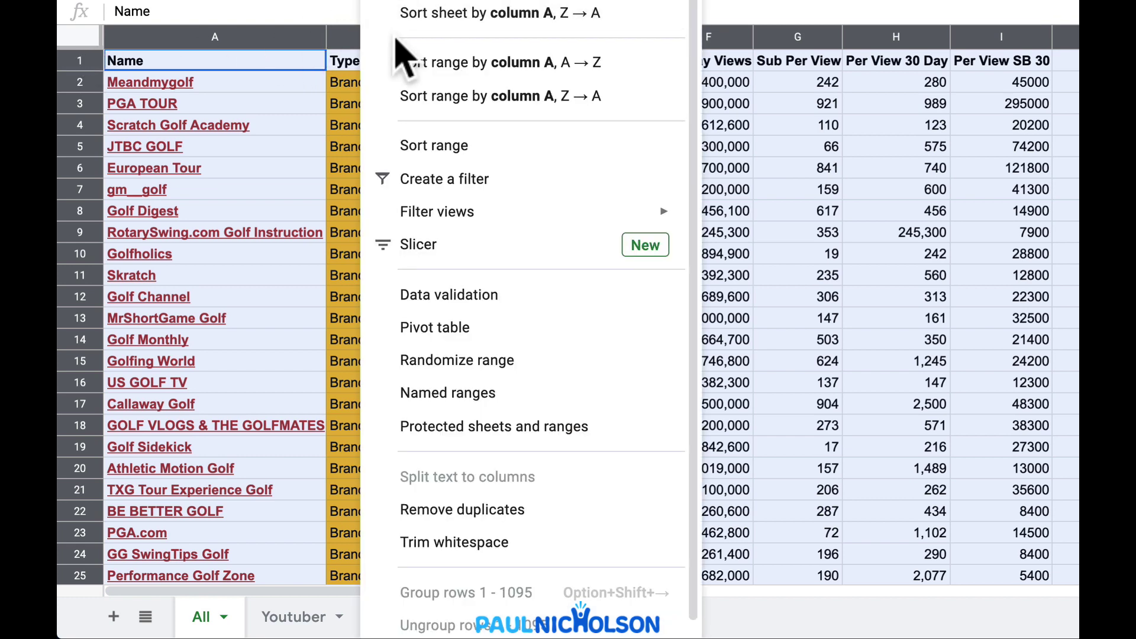
{"action": "left_click", "coordinate": [427, 148]}
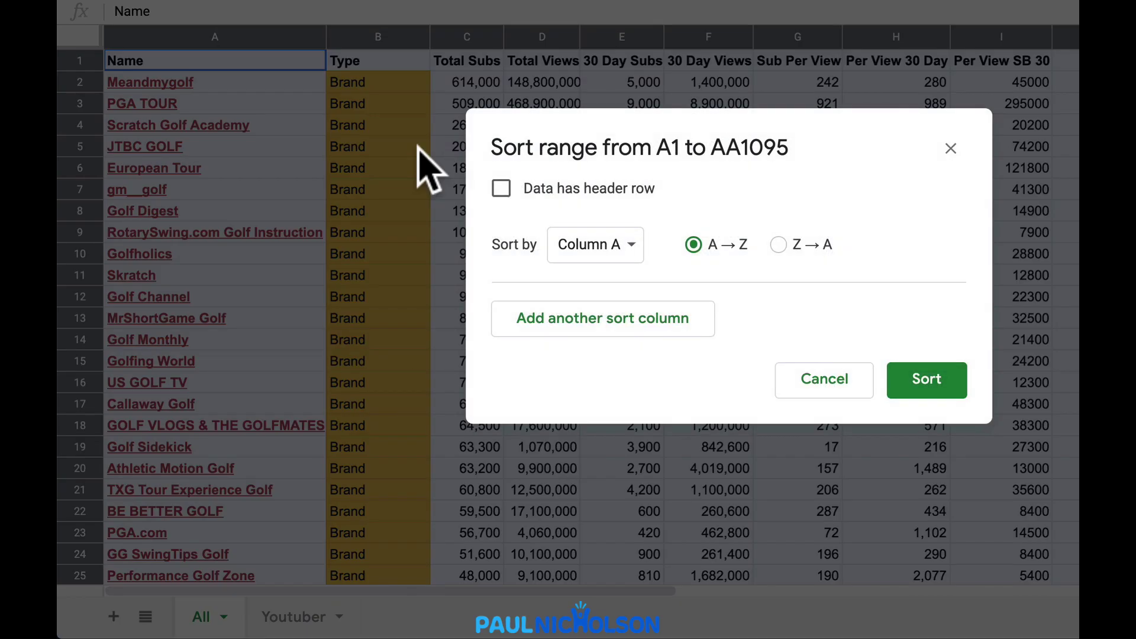
{"action": "left_click", "coordinate": [501, 189]}
{"action": "left_click", "coordinate": [594, 245]}
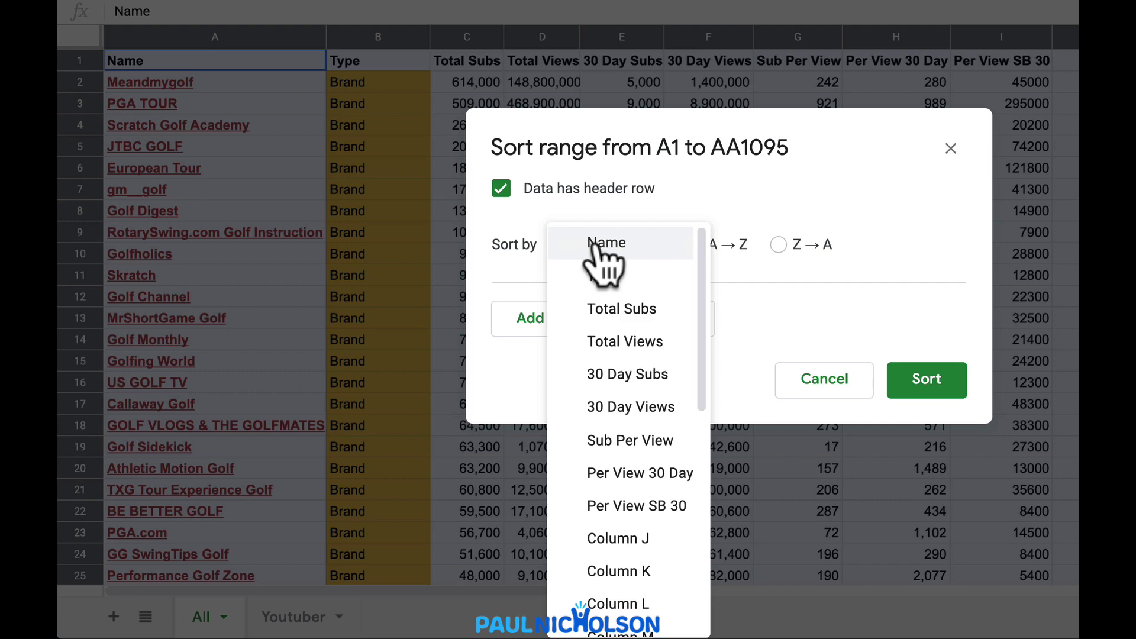
{"action": "left_click", "coordinate": [621, 308]}
{"action": "left_click", "coordinate": [778, 244]}
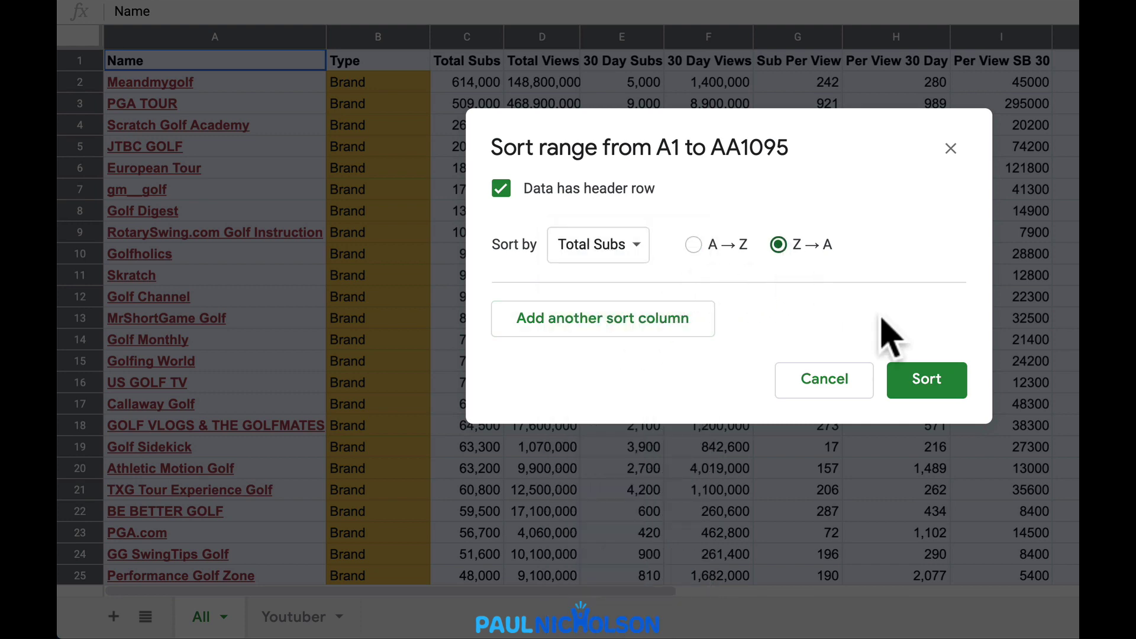
{"action": "left_click", "coordinate": [928, 380]}
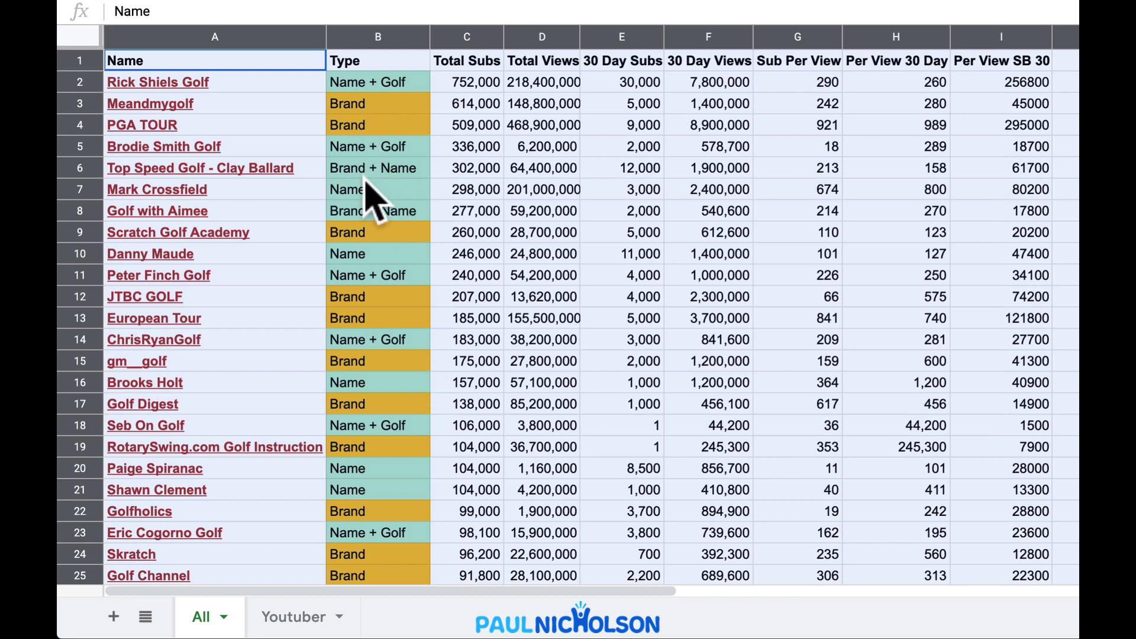
- Examine the largest channels by subscribers and views, including the PGA TOUR, European Tour and JTBC GOLF brand rows
{"action": "left_click", "coordinate": [459, 85]}
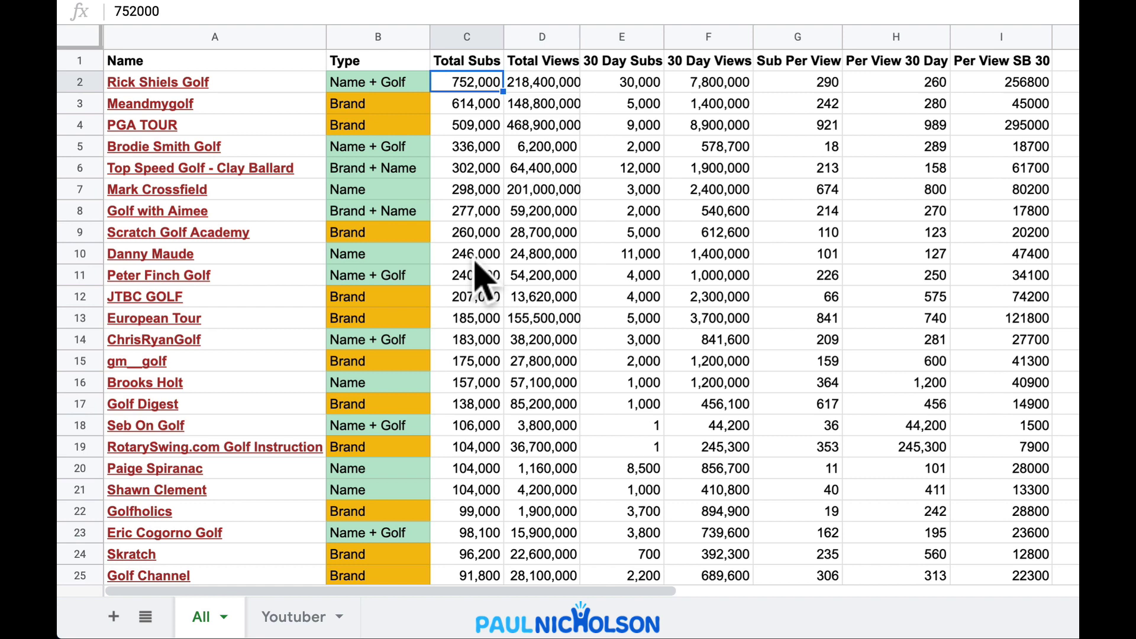
{"action": "left_click", "coordinate": [203, 126]}
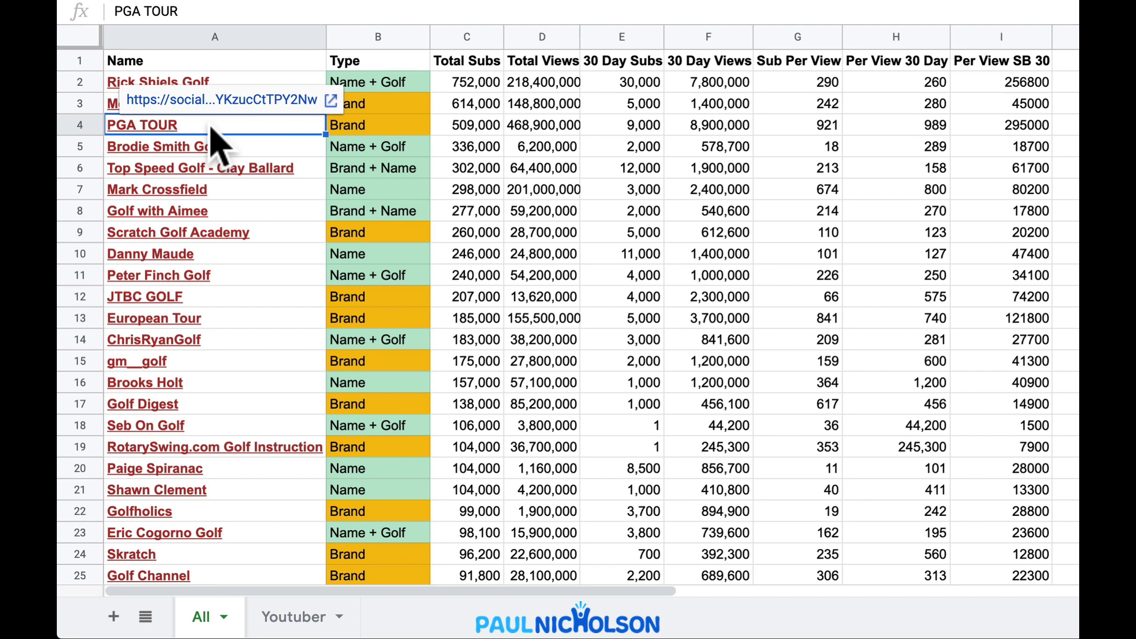
{"action": "left_click", "coordinate": [244, 321]}
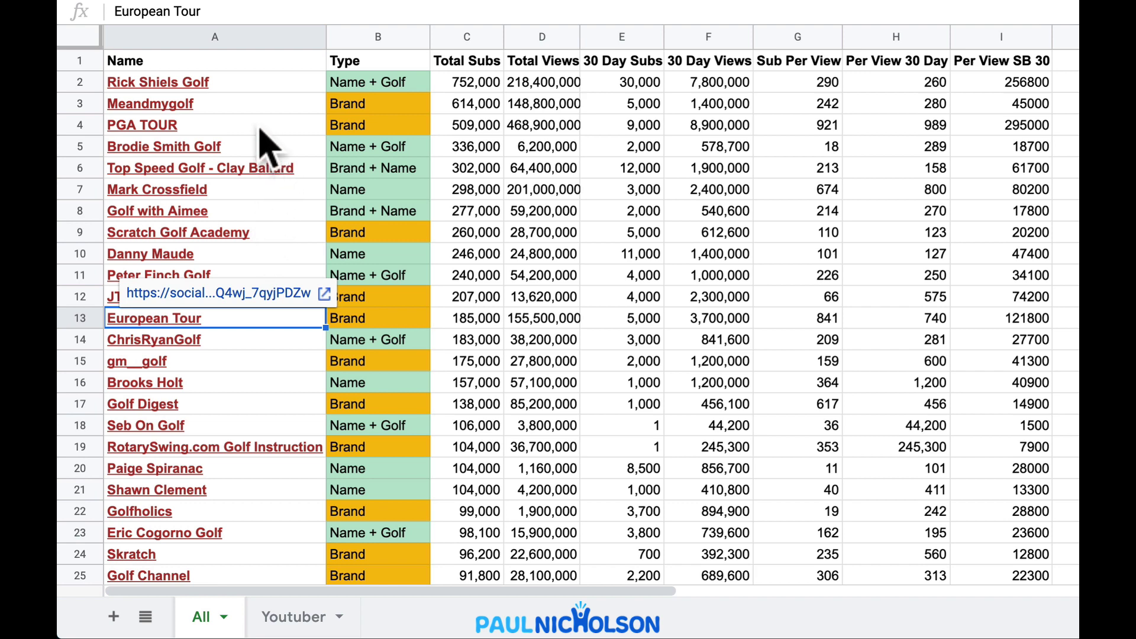
{"action": "left_click", "coordinate": [500, 172]}
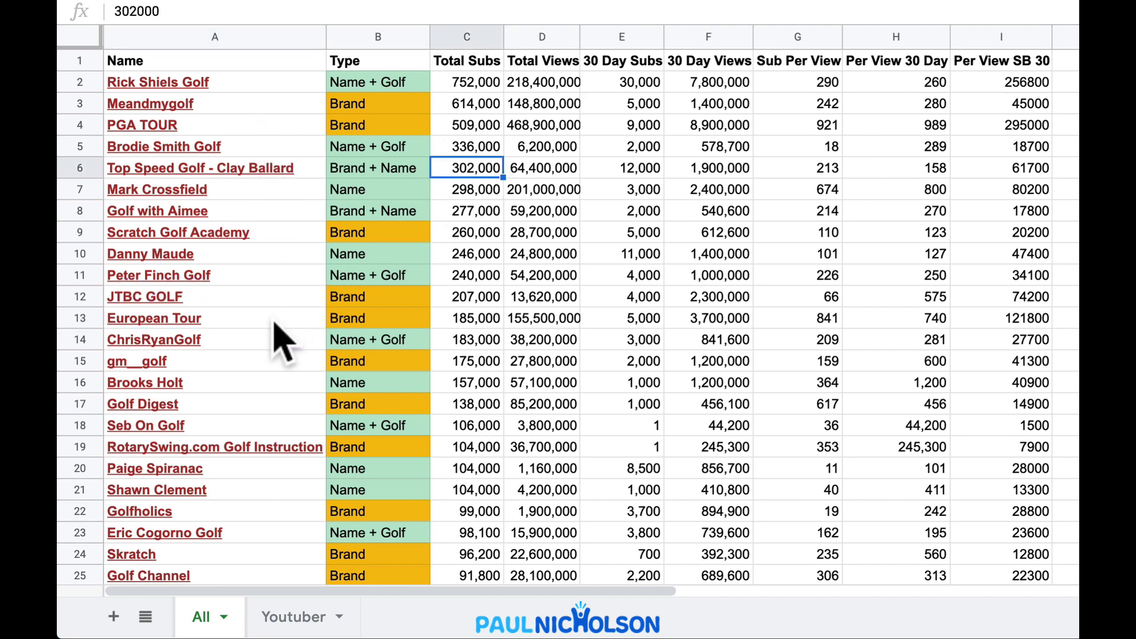
{"action": "left_click", "coordinate": [248, 283]}
{"action": "left_click", "coordinate": [248, 297]}
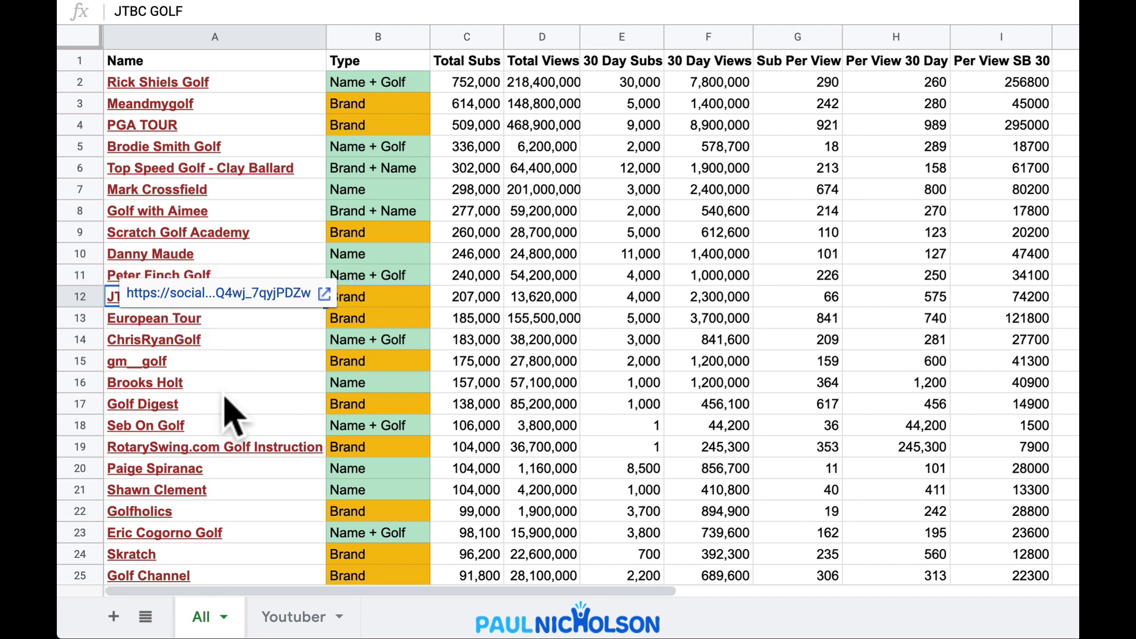
{"action": "left_click", "coordinate": [514, 214]}
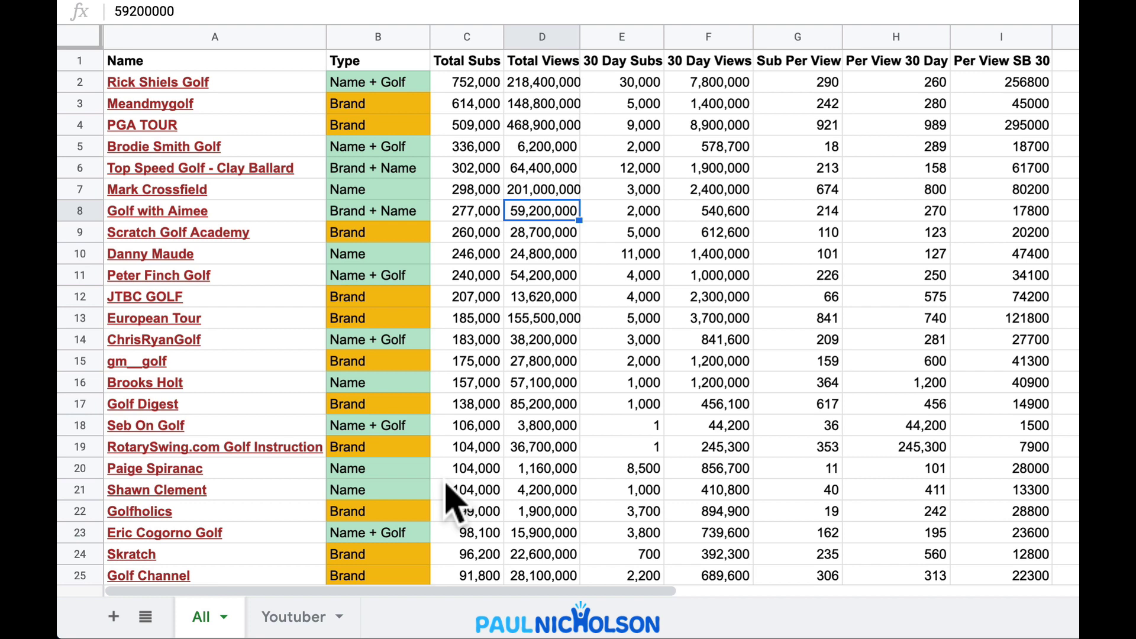
- Review the channel types on the All sheet, then examine the Type column on the Youtuber sheet down to row 21
{"action": "scroll", "coordinate": [451, 503], "scroll_direction": "down", "scroll_amount": 1}
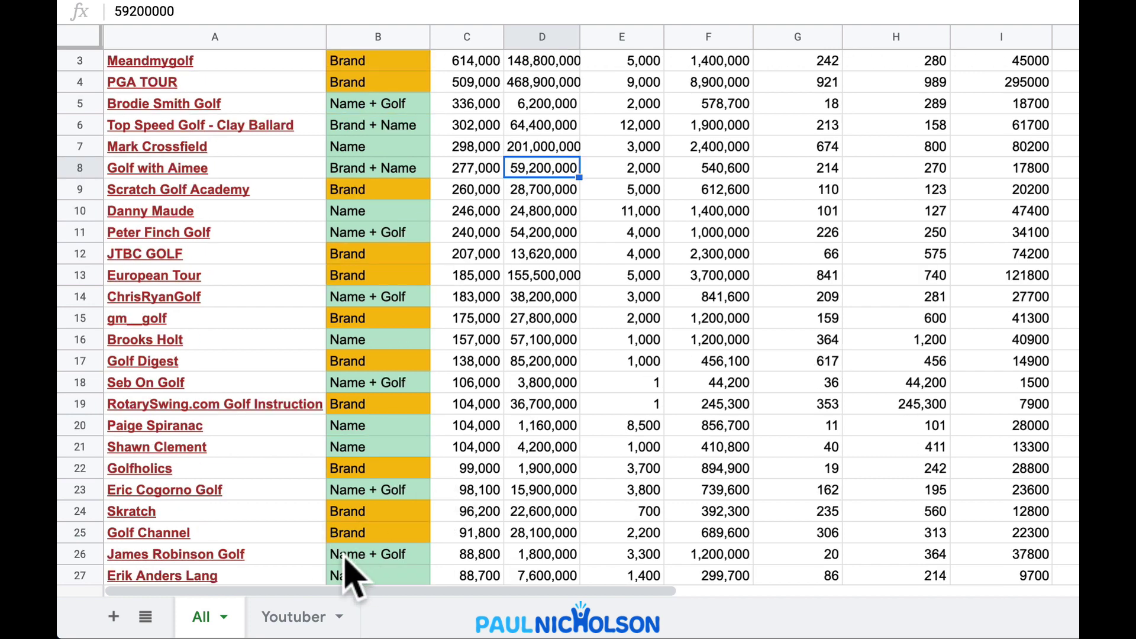
{"action": "scroll", "coordinate": [407, 567], "scroll_direction": "up", "scroll_amount": 1}
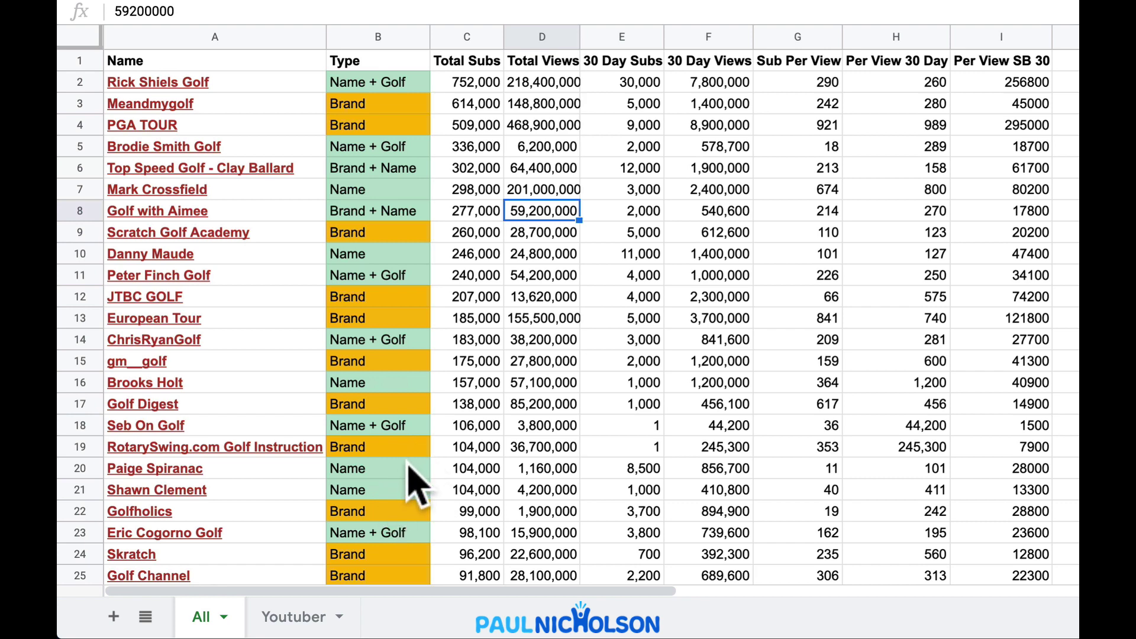
{"action": "mouse_move", "coordinate": [248, 414]}
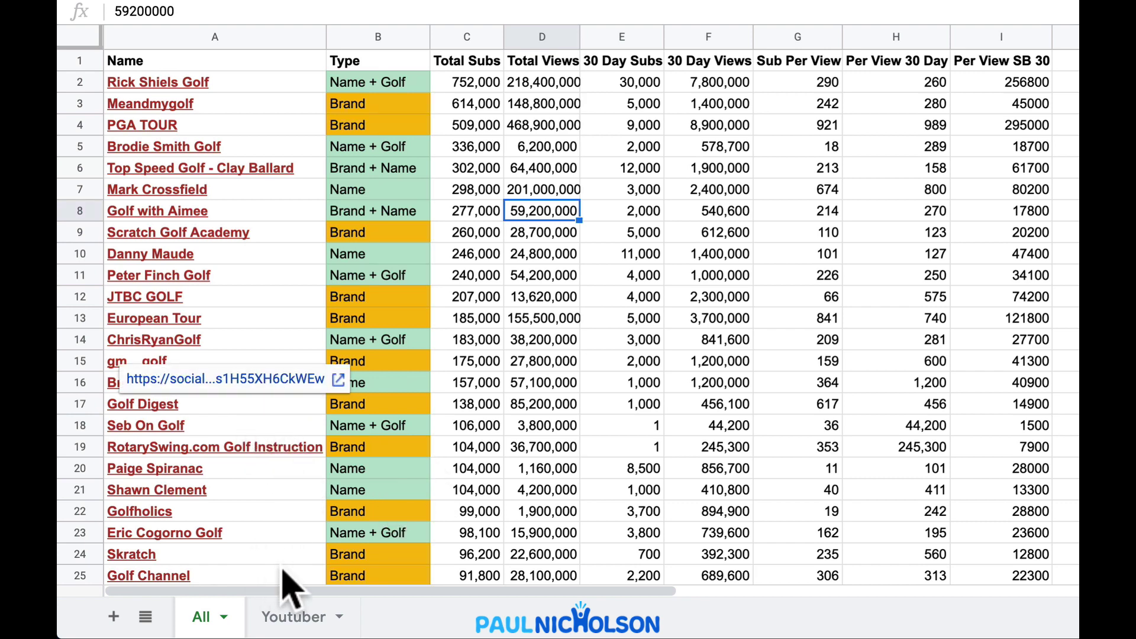
{"action": "left_click", "coordinate": [271, 617]}
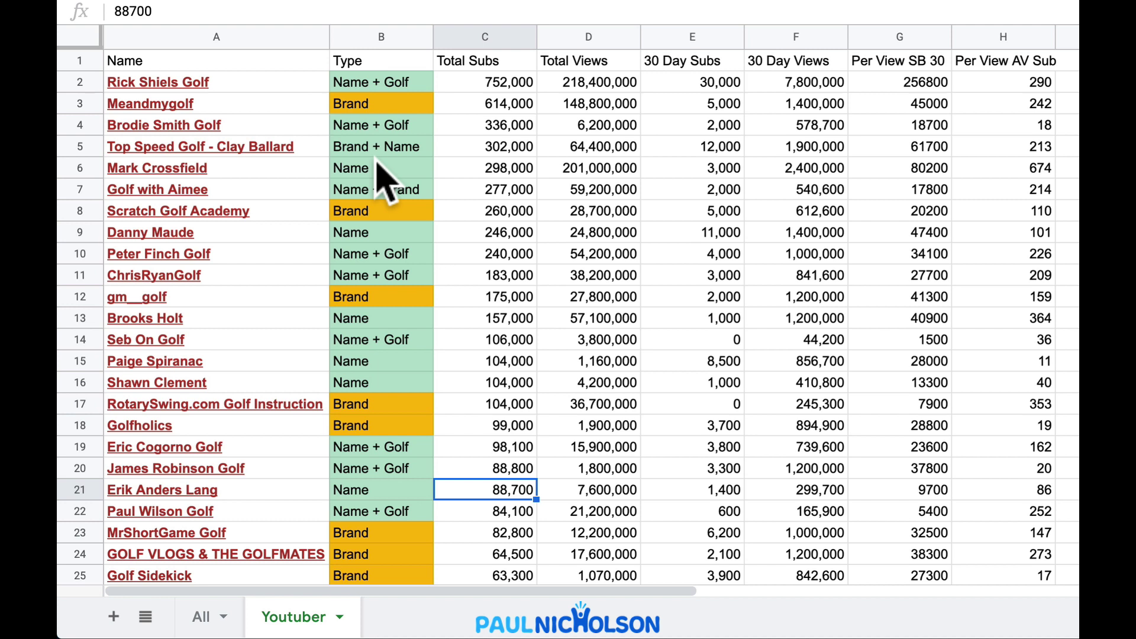
{"action": "left_click", "coordinate": [374, 275]}
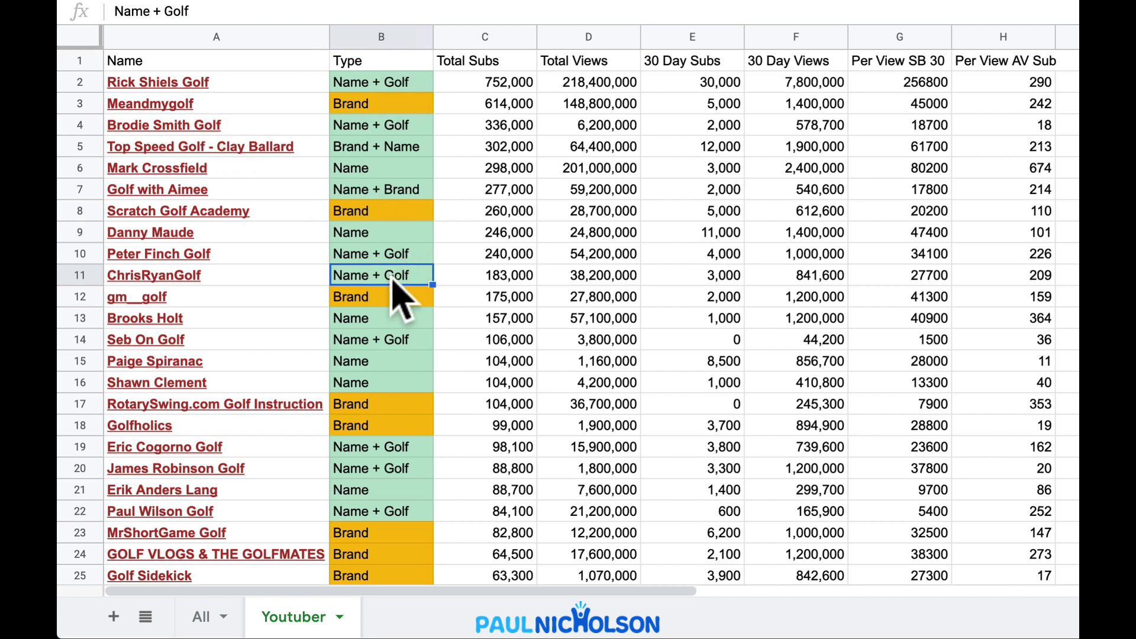
{"action": "left_click", "coordinate": [385, 382]}
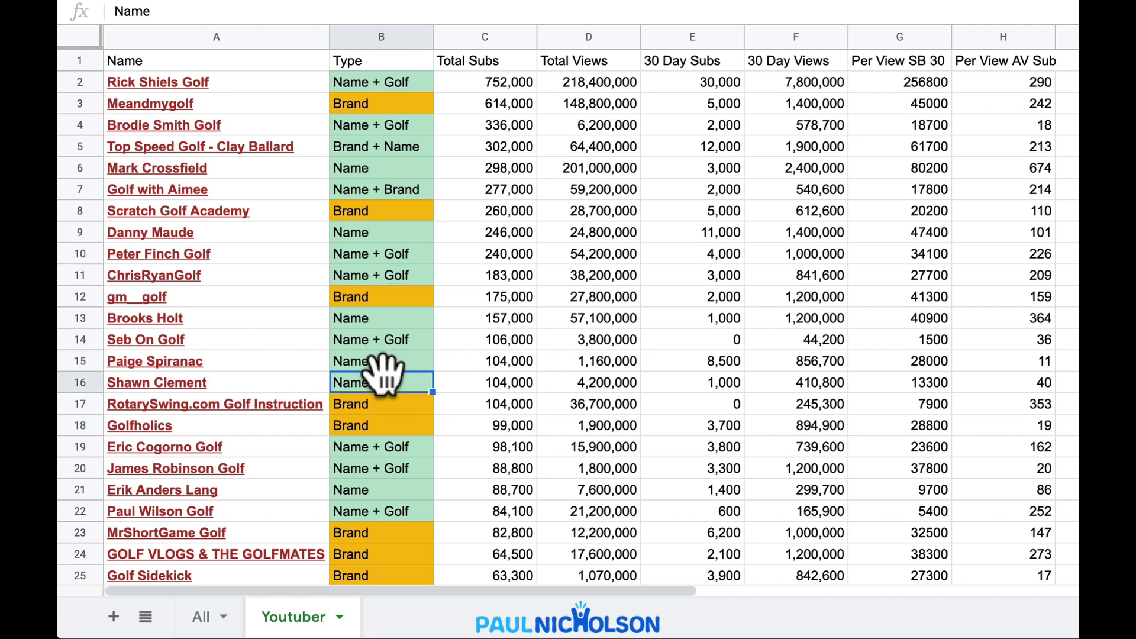
{"action": "left_click", "coordinate": [369, 489]}
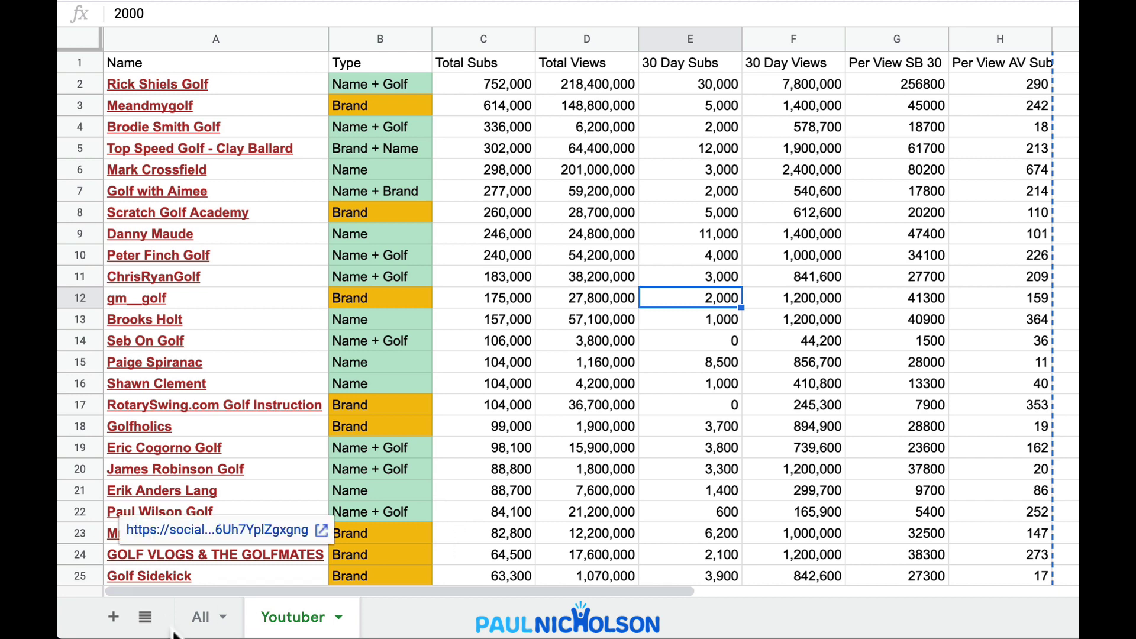
- Sort the entire All sheet by Total Views in Z → A order, treating the first row as a header
{"action": "left_click", "coordinate": [201, 617]}
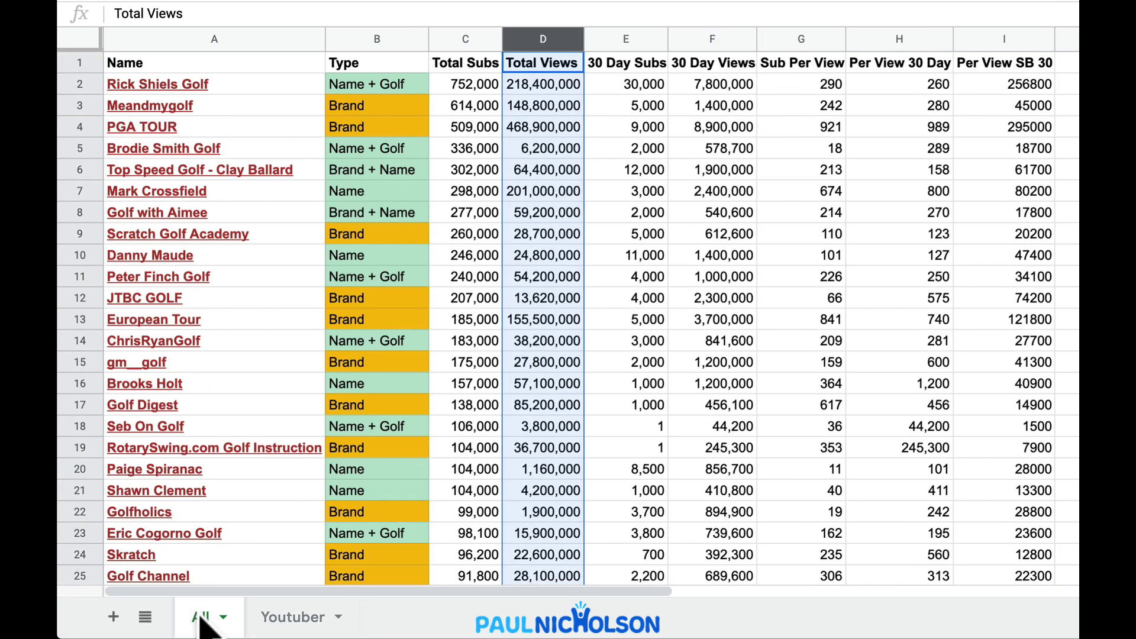
{"action": "left_click", "coordinate": [677, 239]}
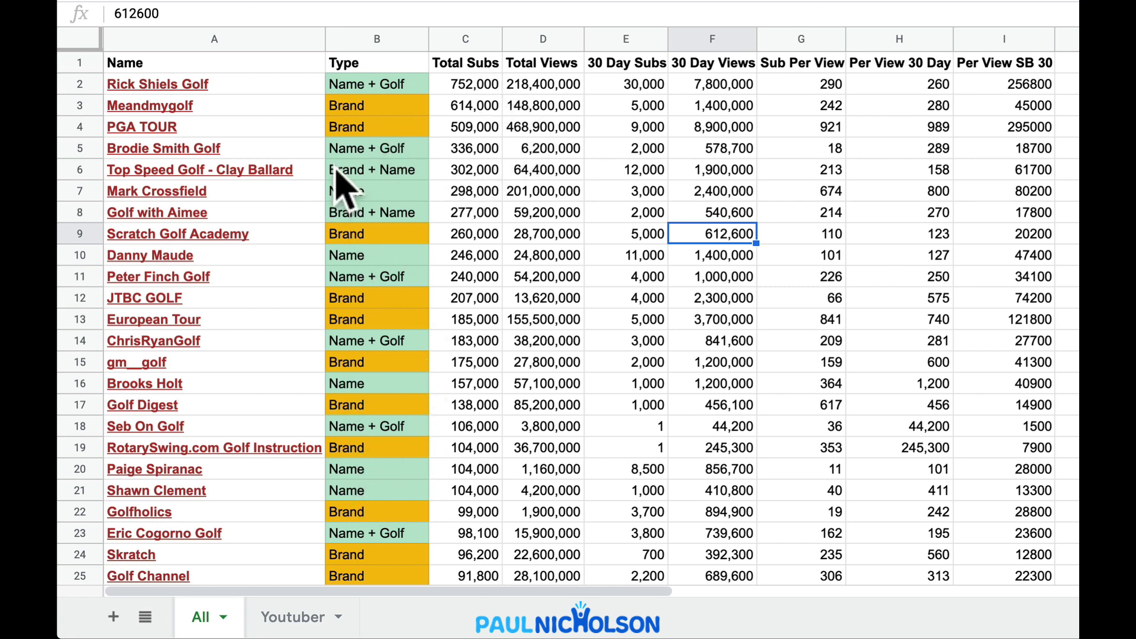
{"action": "left_click", "coordinate": [463, 131]}
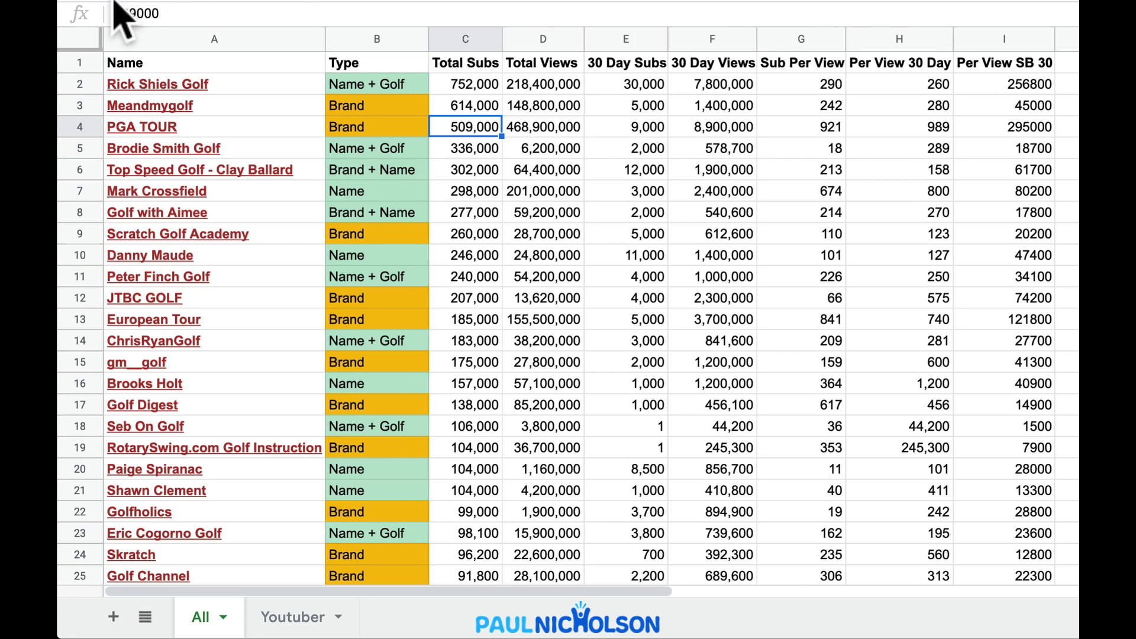
{"action": "left_click", "coordinate": [79, 39]}
{"action": "left_click", "coordinate": [379, 0]}
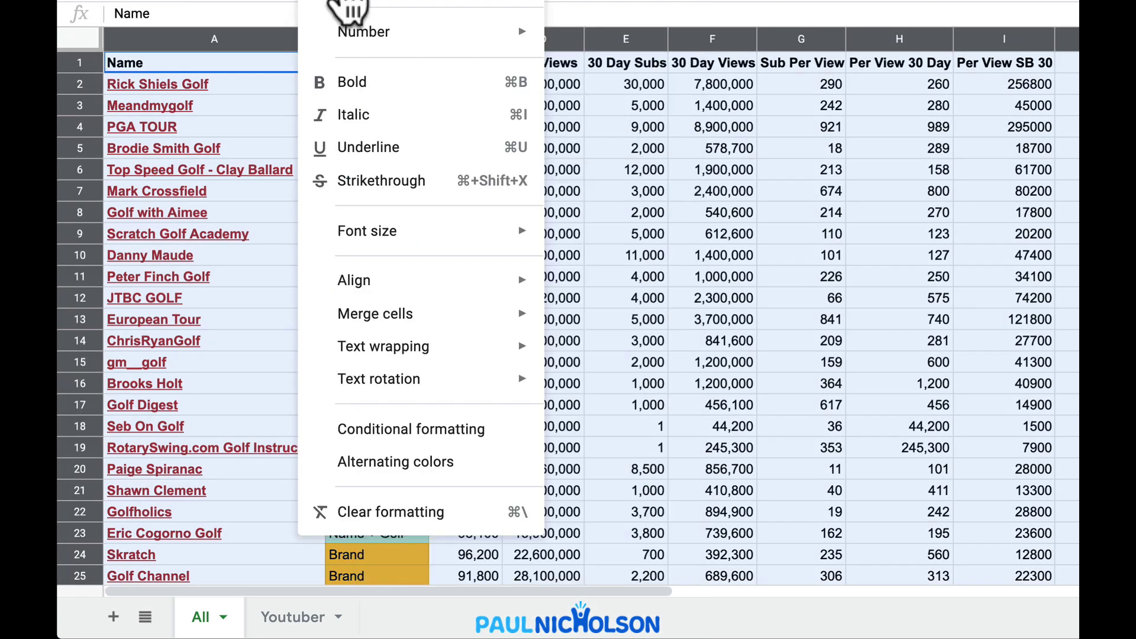
{"action": "left_click", "coordinate": [411, 147]}
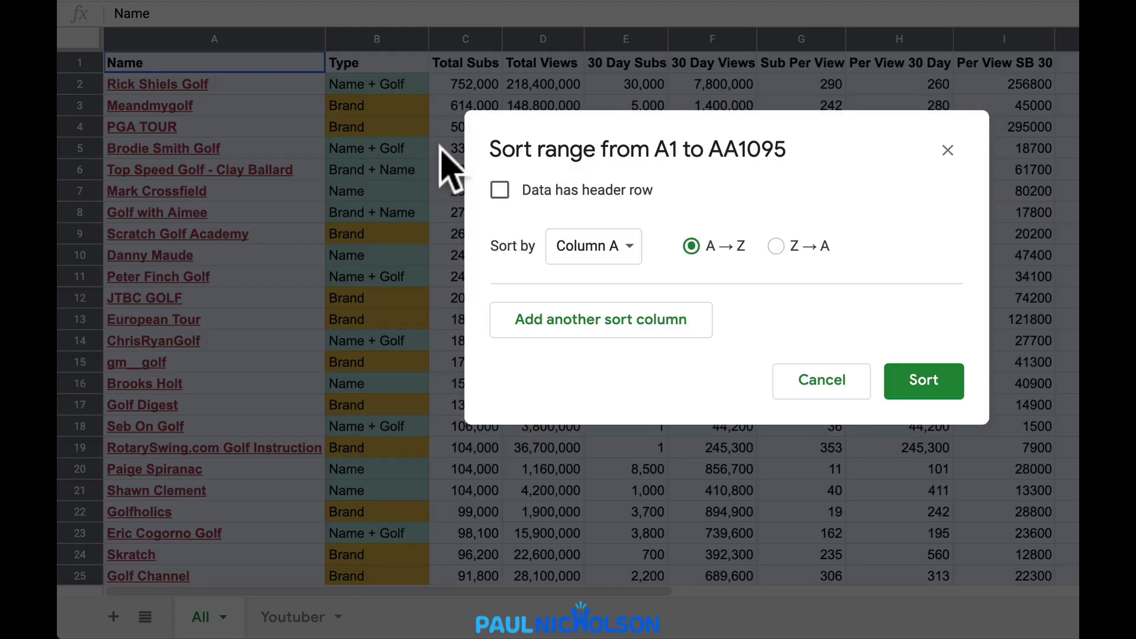
{"action": "left_click", "coordinate": [541, 199]}
{"action": "left_click", "coordinate": [577, 252]}
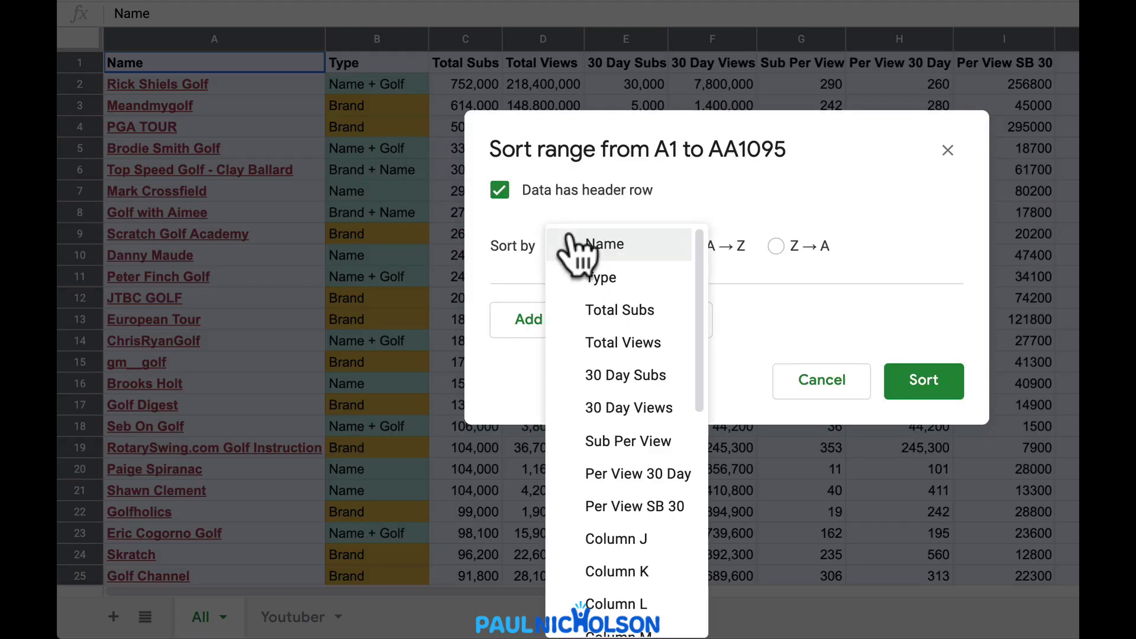
{"action": "left_click", "coordinate": [615, 339]}
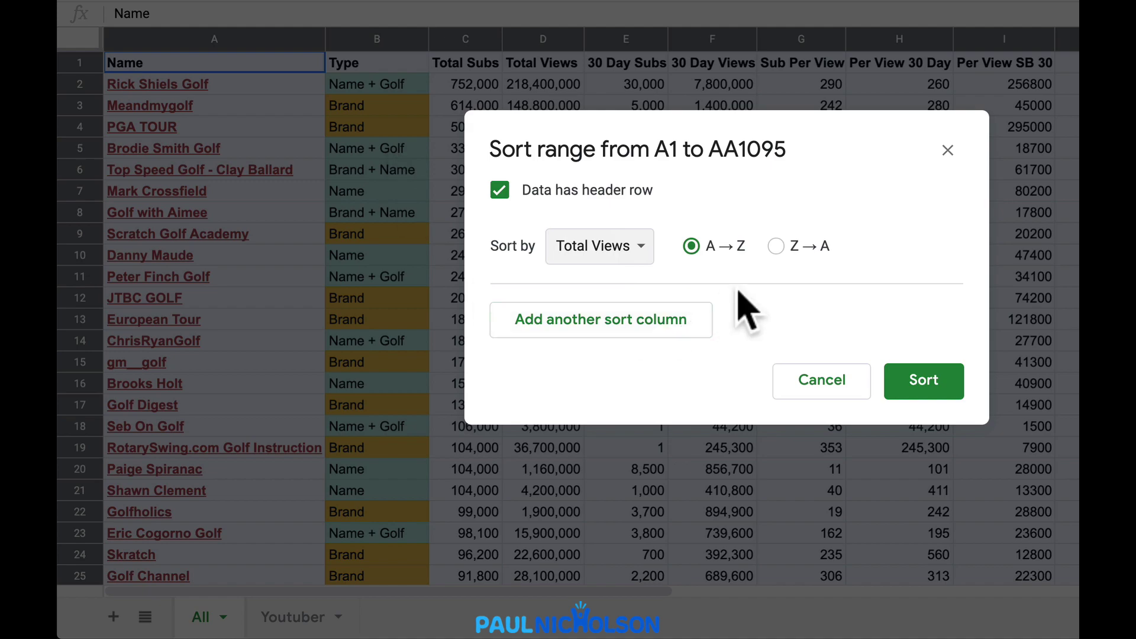
{"action": "left_click", "coordinate": [775, 247]}
{"action": "left_click", "coordinate": [924, 384]}
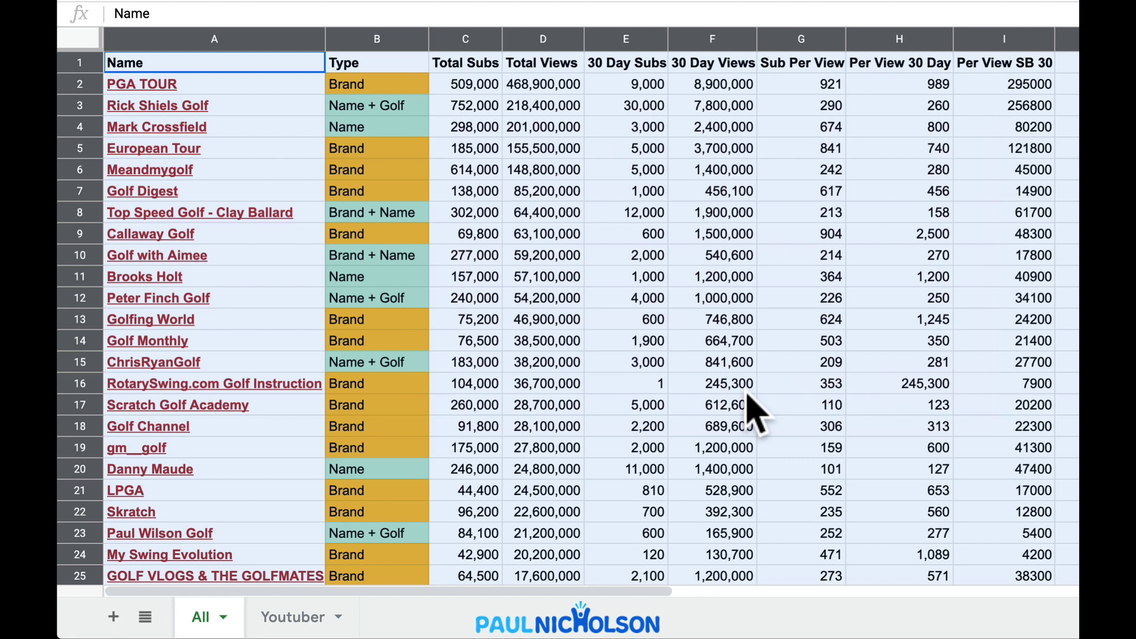
- Examine the Brand rows among the most-viewed channels on the All sheet, from Callaway Golf up to PGA TOUR
{"action": "mouse_move", "coordinate": [324, 250]}
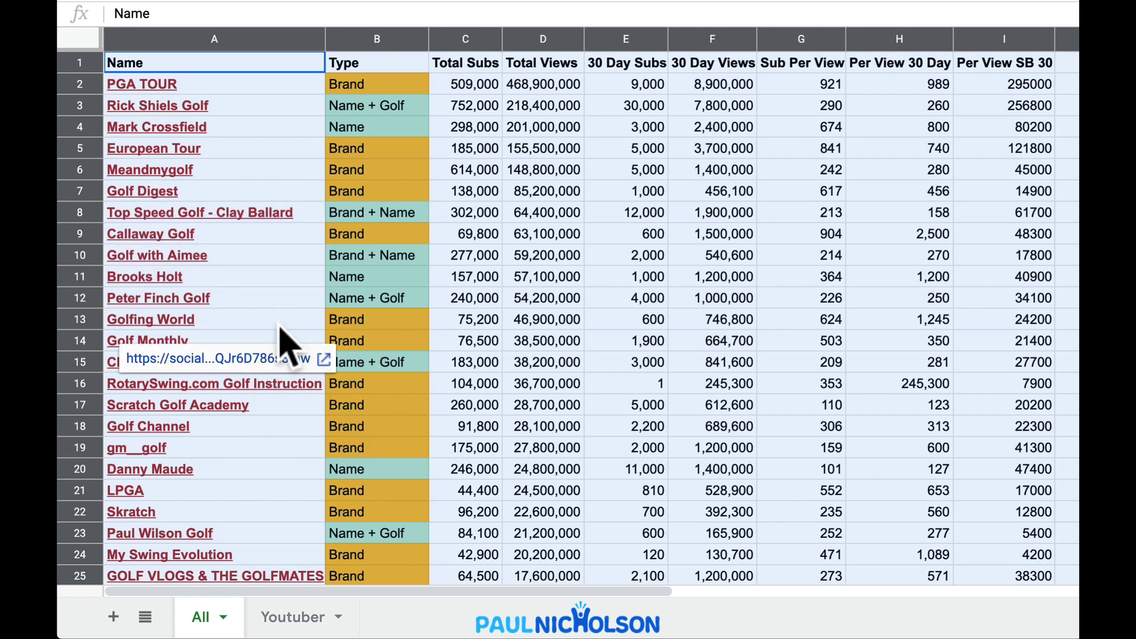
{"action": "left_click", "coordinate": [377, 234]}
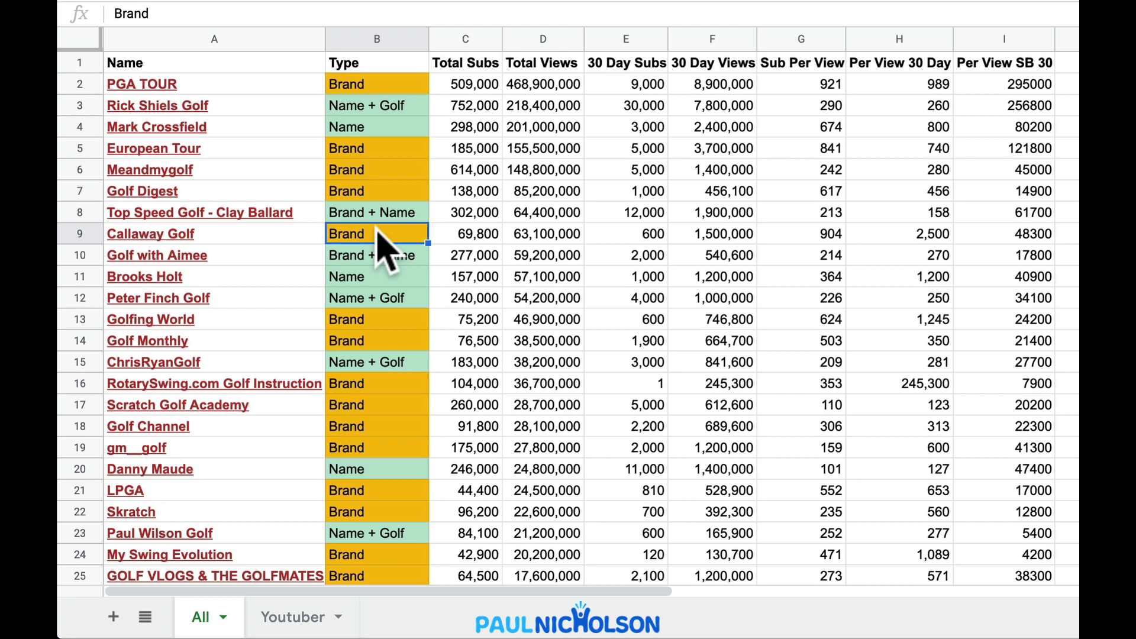
{"action": "left_click", "coordinate": [381, 188]}
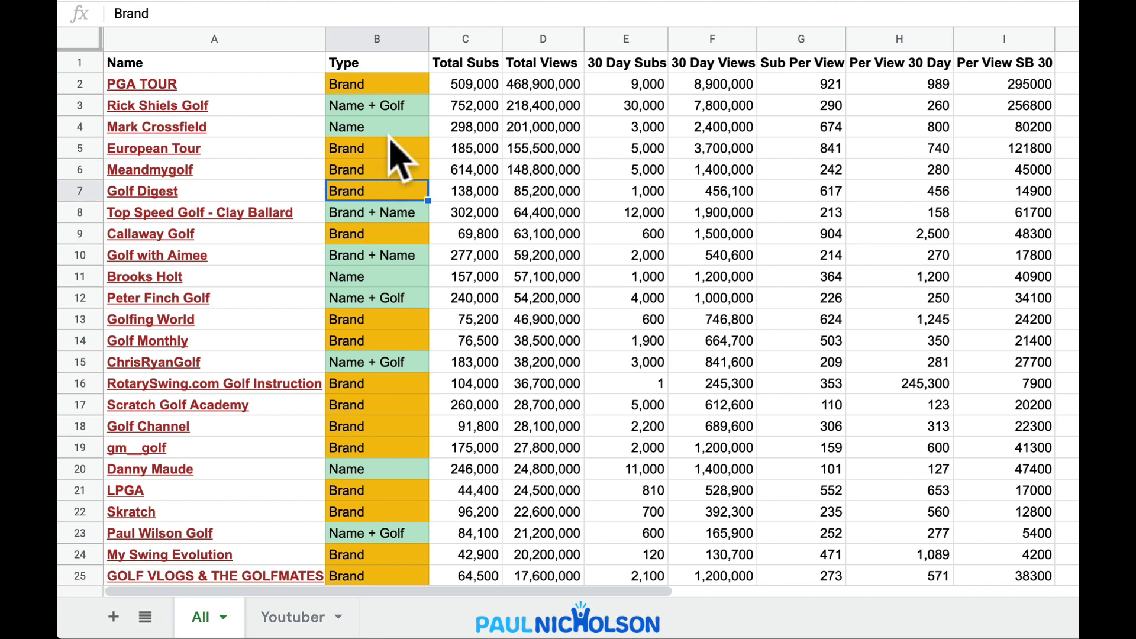
{"action": "left_click", "coordinate": [382, 148]}
{"action": "left_click", "coordinate": [396, 89]}
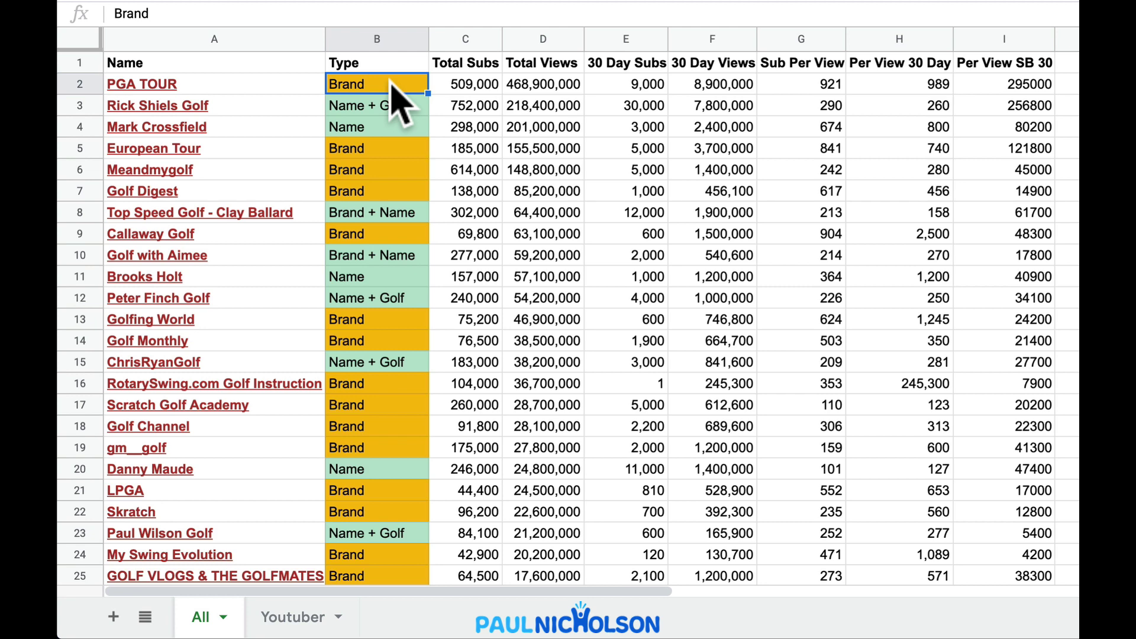
- Sort the entire Youtuber sheet by Total Views in Z → A order, treating the first row as a header
{"action": "left_click", "coordinate": [279, 619]}
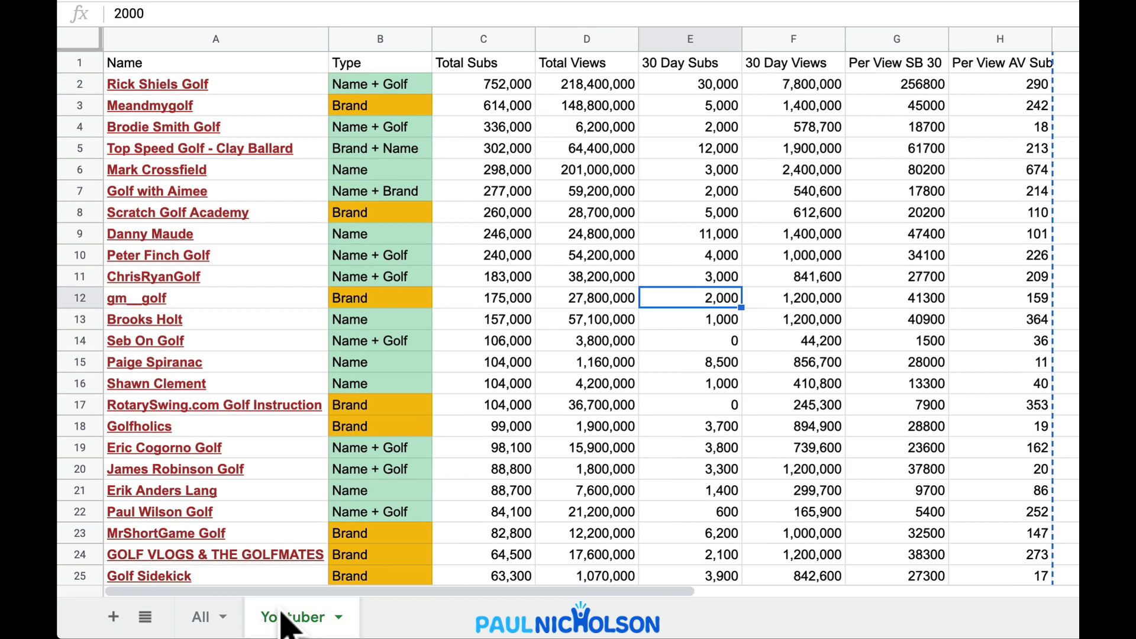
{"action": "left_click", "coordinate": [89, 47]}
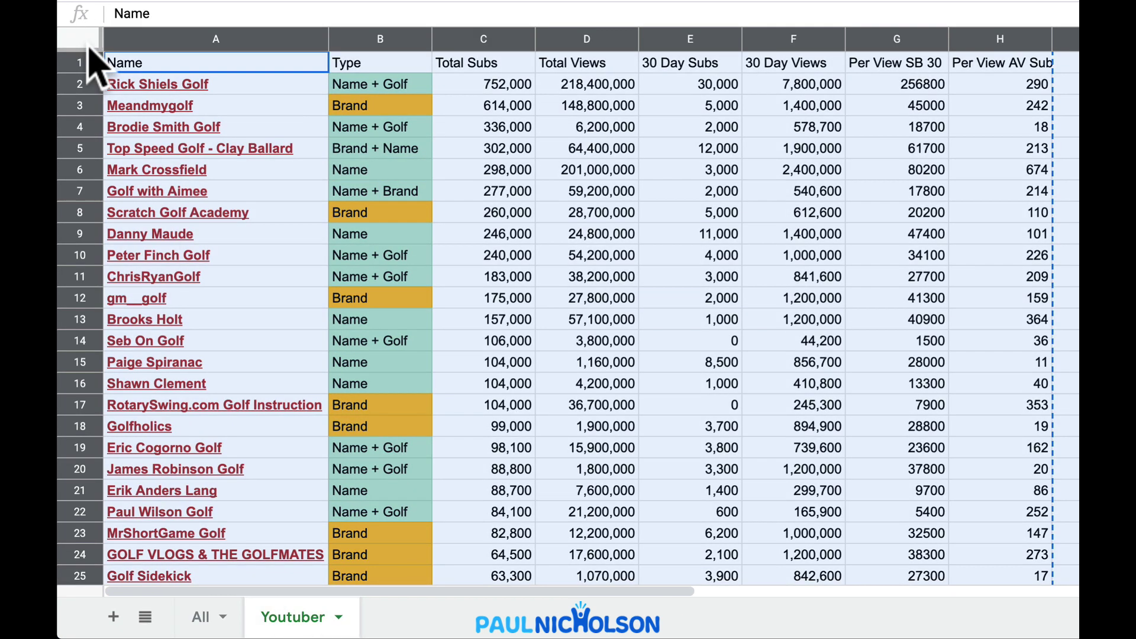
{"action": "left_click", "coordinate": [379, 0]}
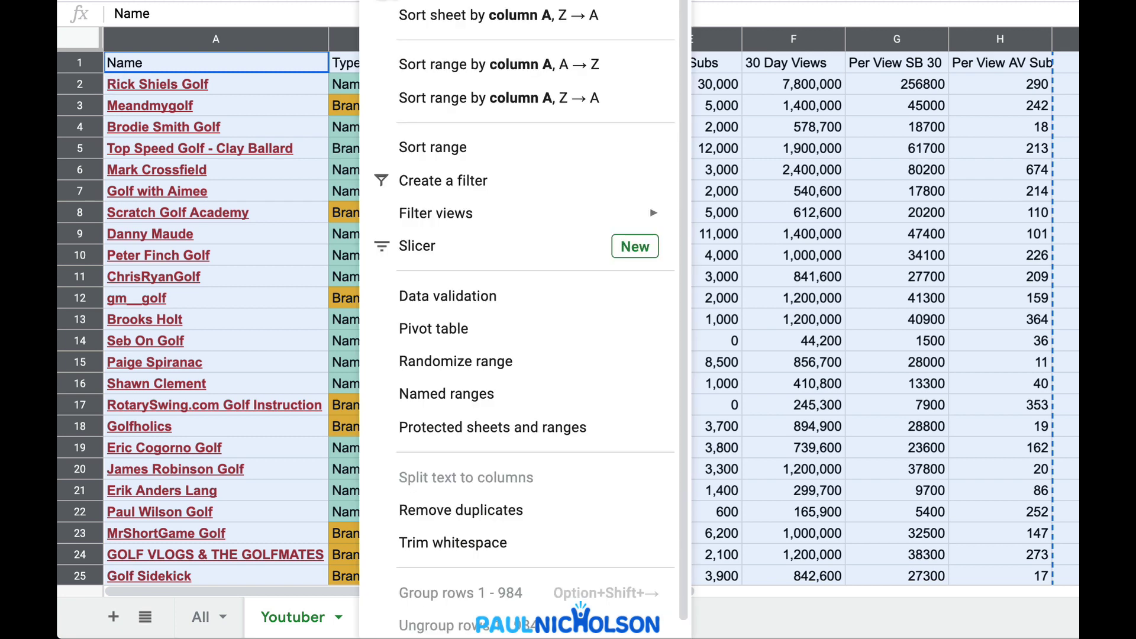
{"action": "mouse_move", "coordinate": [505, 204]}
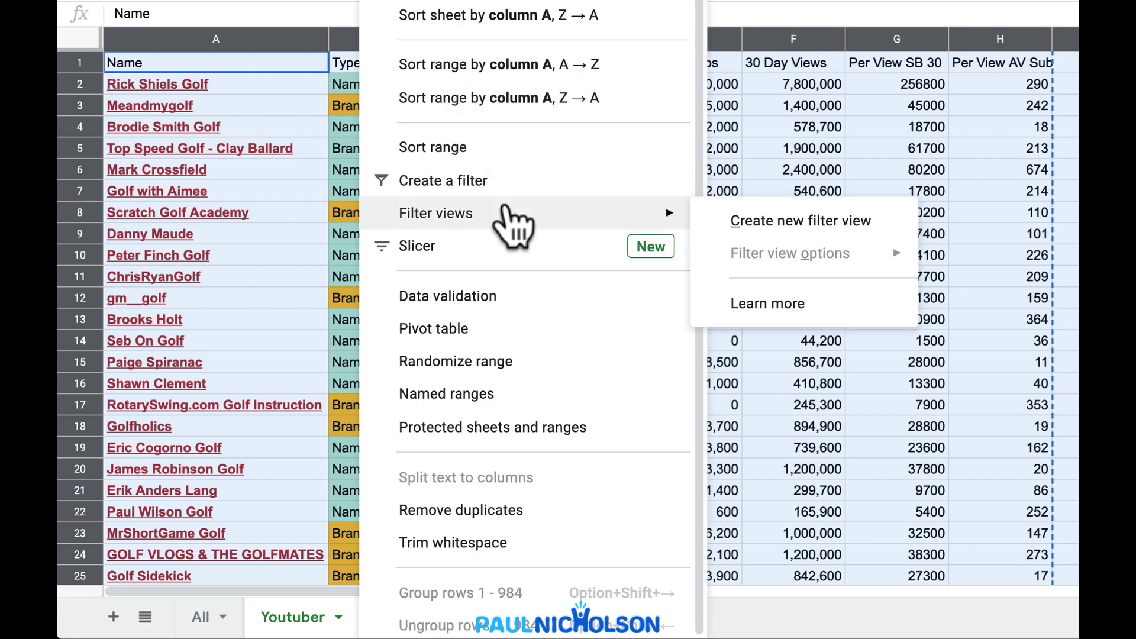
{"action": "left_click", "coordinate": [528, 151]}
{"action": "left_click", "coordinate": [557, 191]}
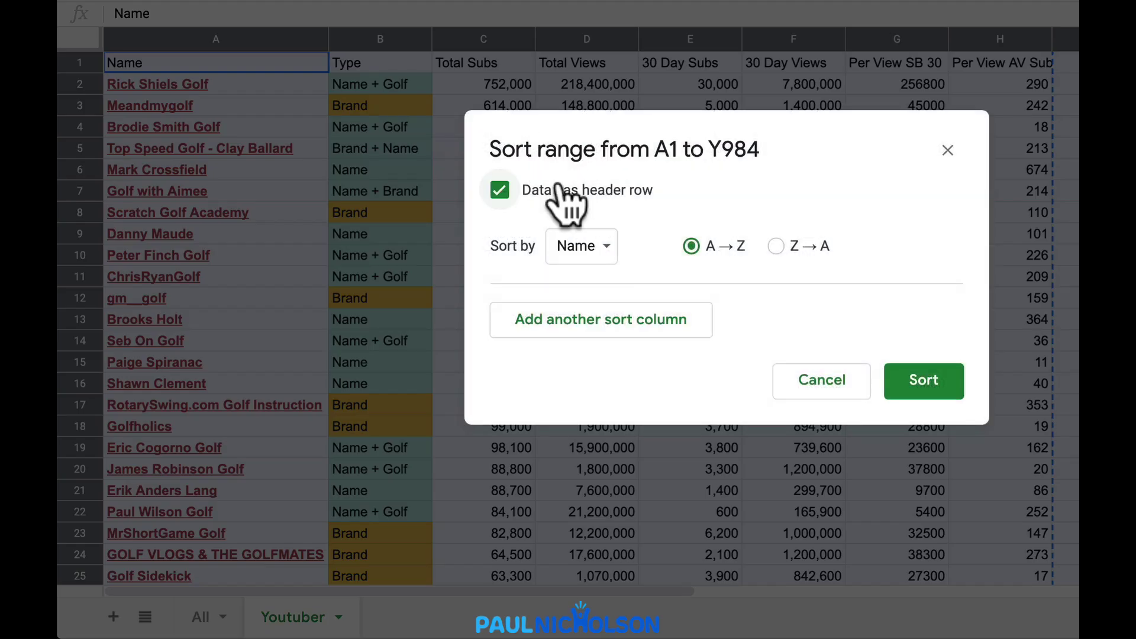
{"action": "left_click", "coordinate": [592, 247]}
{"action": "left_click", "coordinate": [615, 341]}
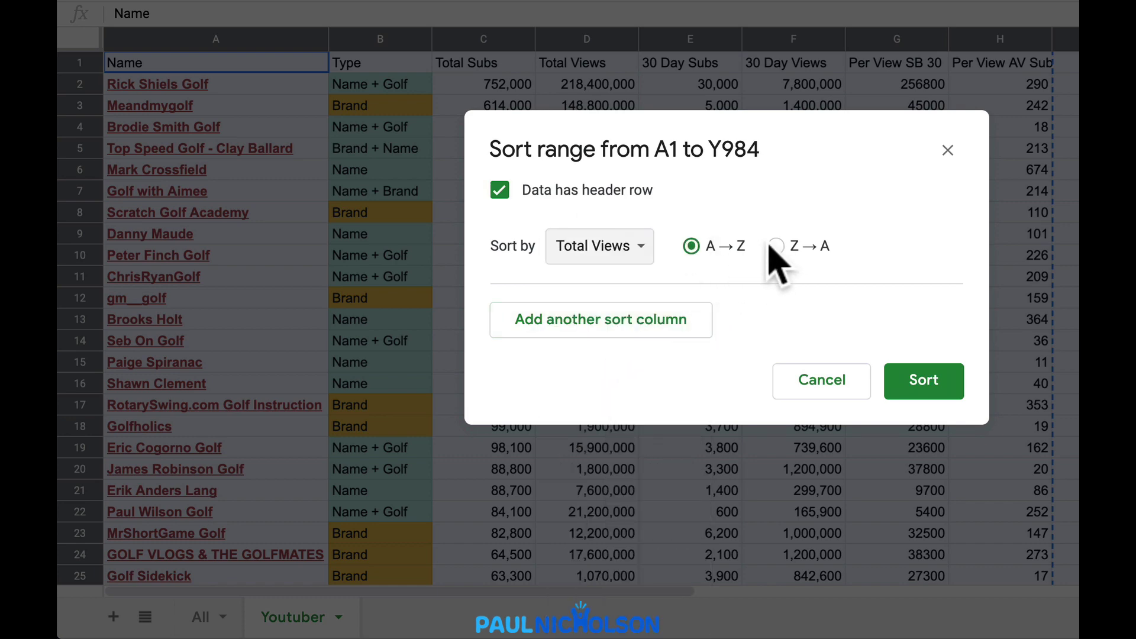
{"action": "left_click", "coordinate": [775, 246]}
{"action": "left_click", "coordinate": [920, 381]}
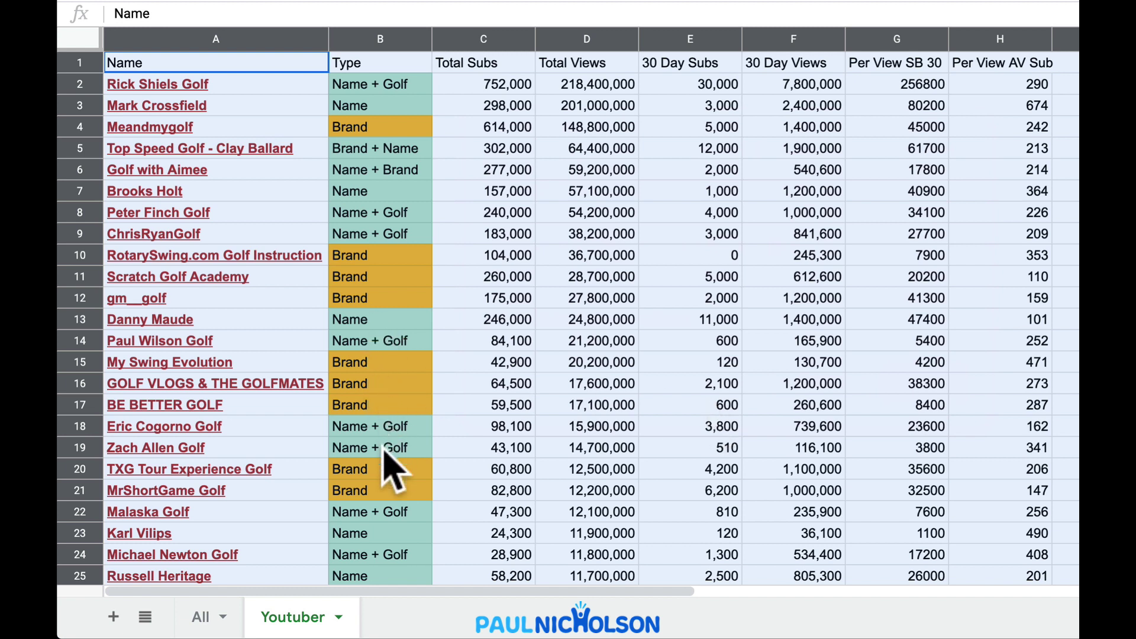
- Review the naming types of the most-viewed channels on the Youtuber sheet, down to about row 27
{"action": "scroll", "coordinate": [385, 532], "scroll_direction": "down", "scroll_amount": 3}
{"action": "scroll", "coordinate": [385, 532], "scroll_direction": "up", "scroll_amount": 3}
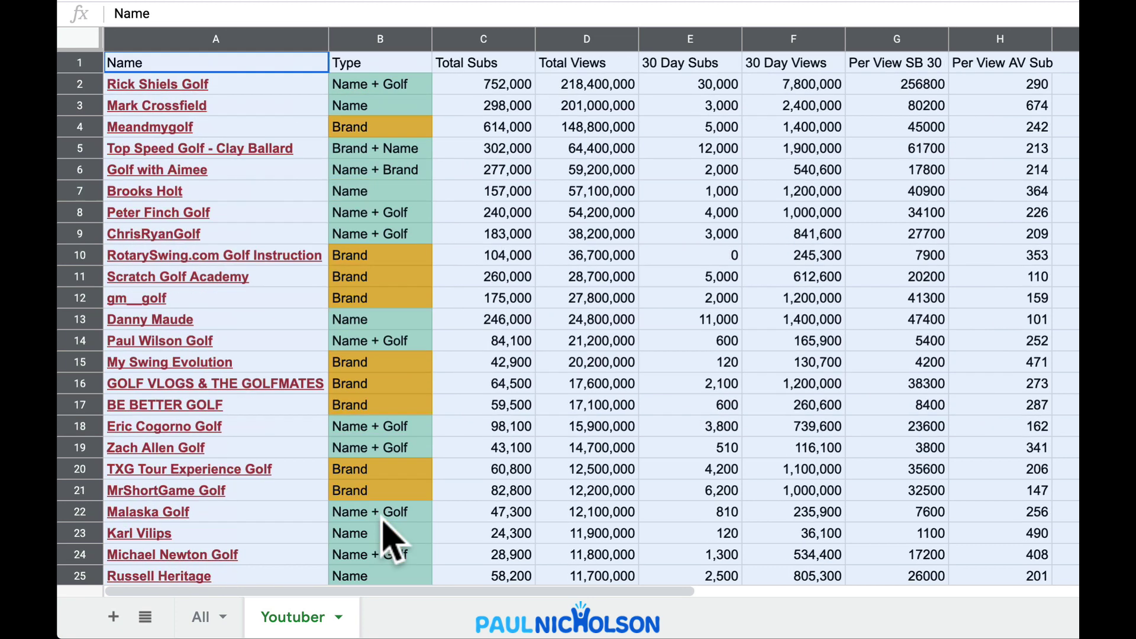
{"action": "scroll", "coordinate": [384, 565], "scroll_direction": "down", "scroll_amount": 1}
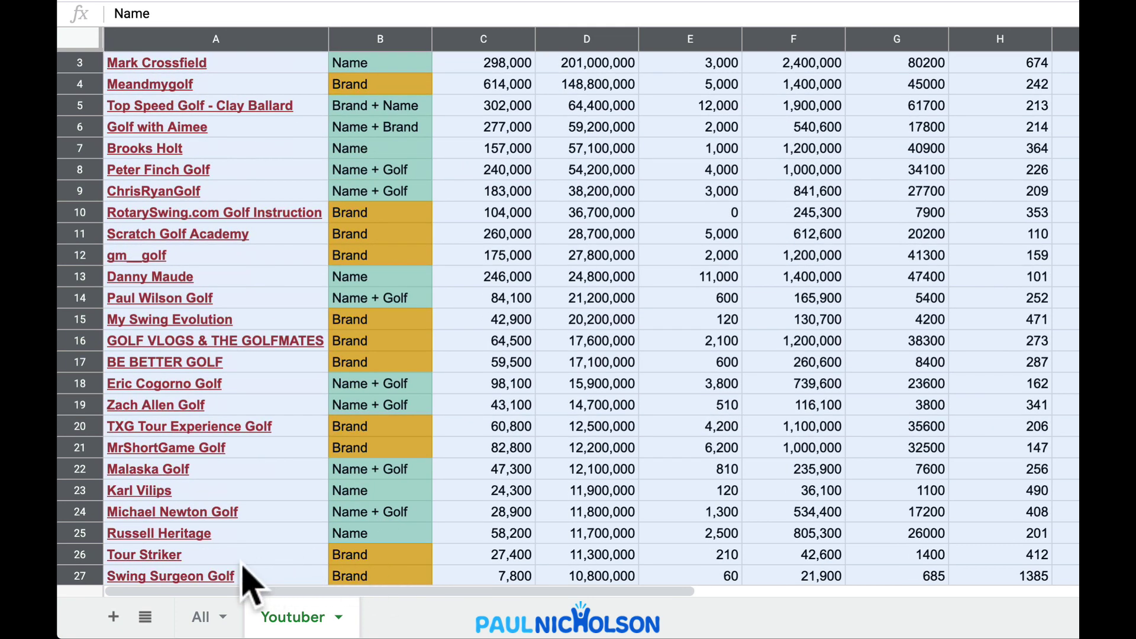
{"action": "left_click", "coordinate": [254, 538]}
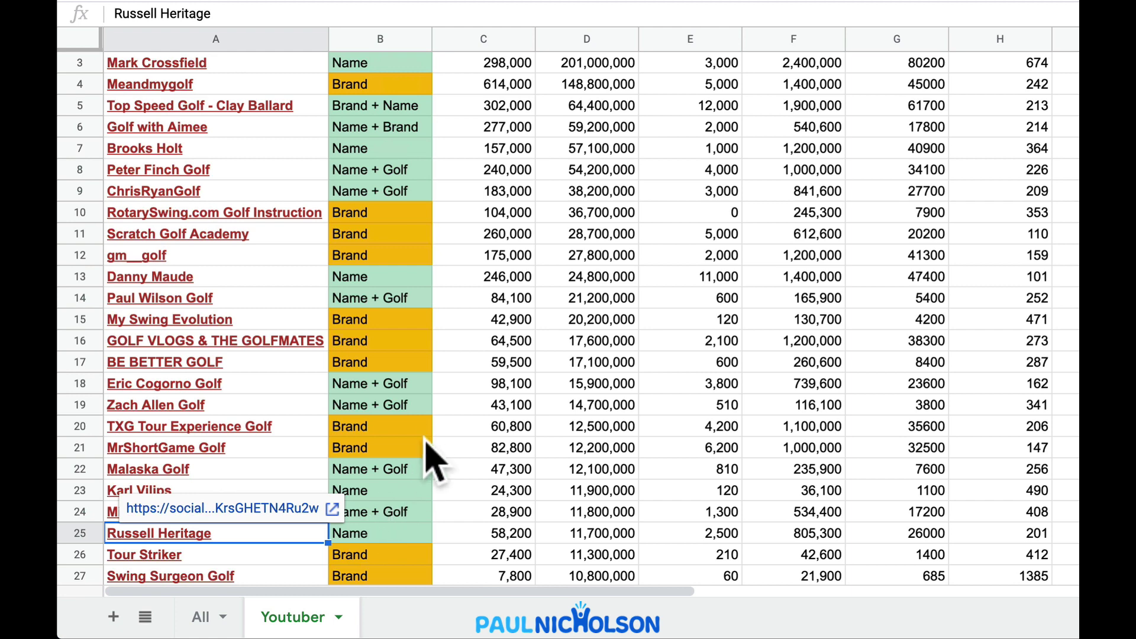
{"action": "scroll", "coordinate": [416, 320], "scroll_direction": "up", "scroll_amount": 1}
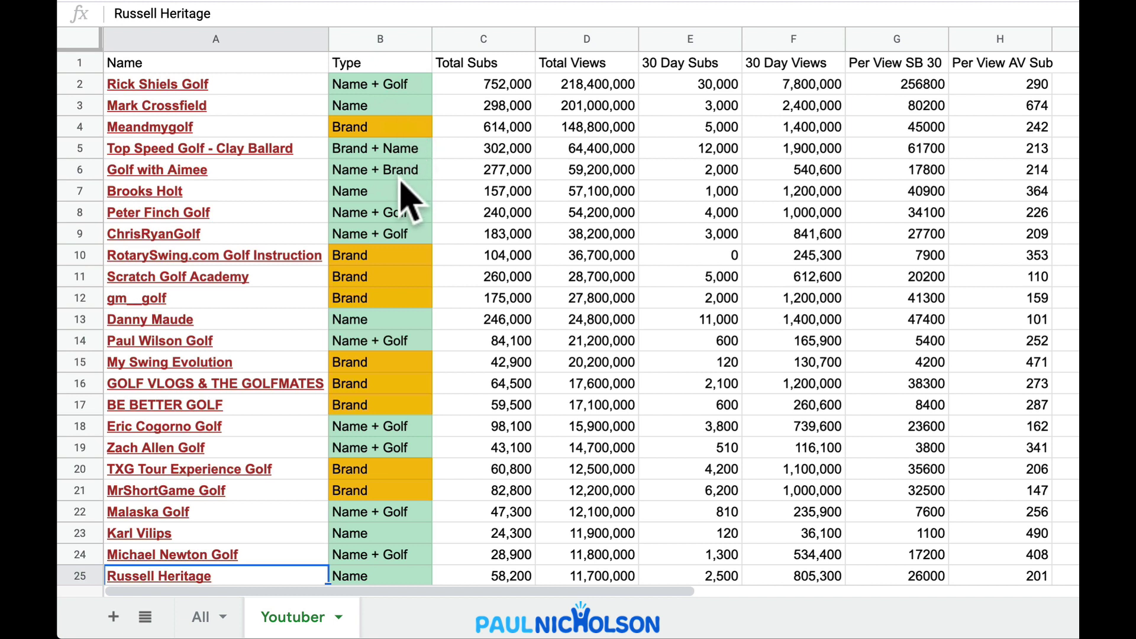
- Compare the mix of Brand and Name types between the All and Youtuber sheets, ending on the All sheet
{"action": "left_click", "coordinate": [204, 617]}
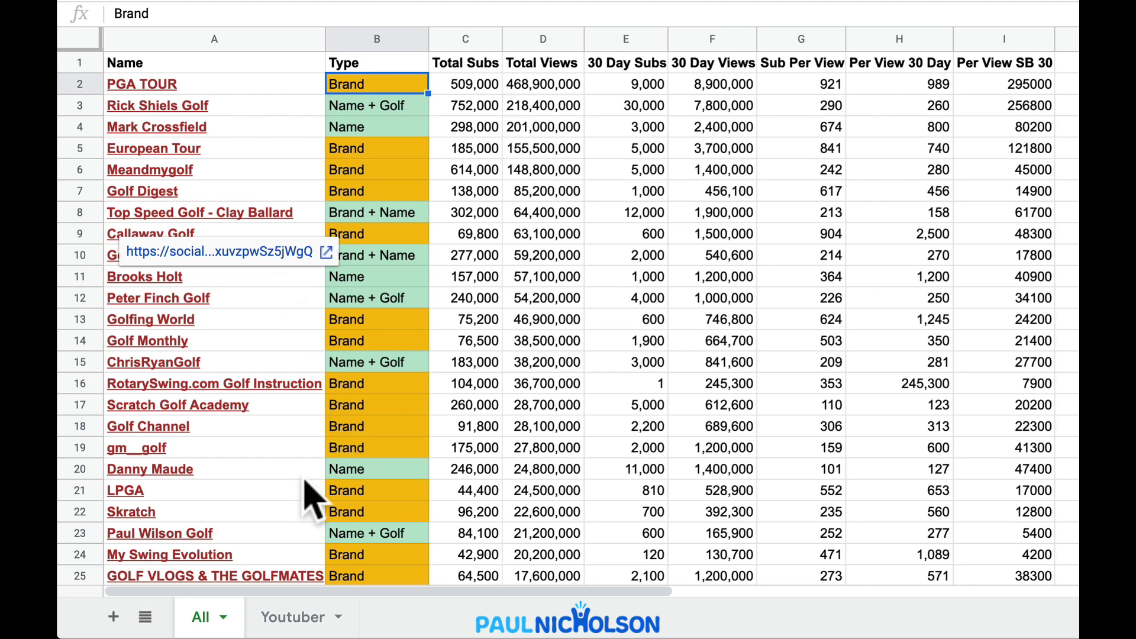
{"action": "left_click", "coordinate": [278, 619]}
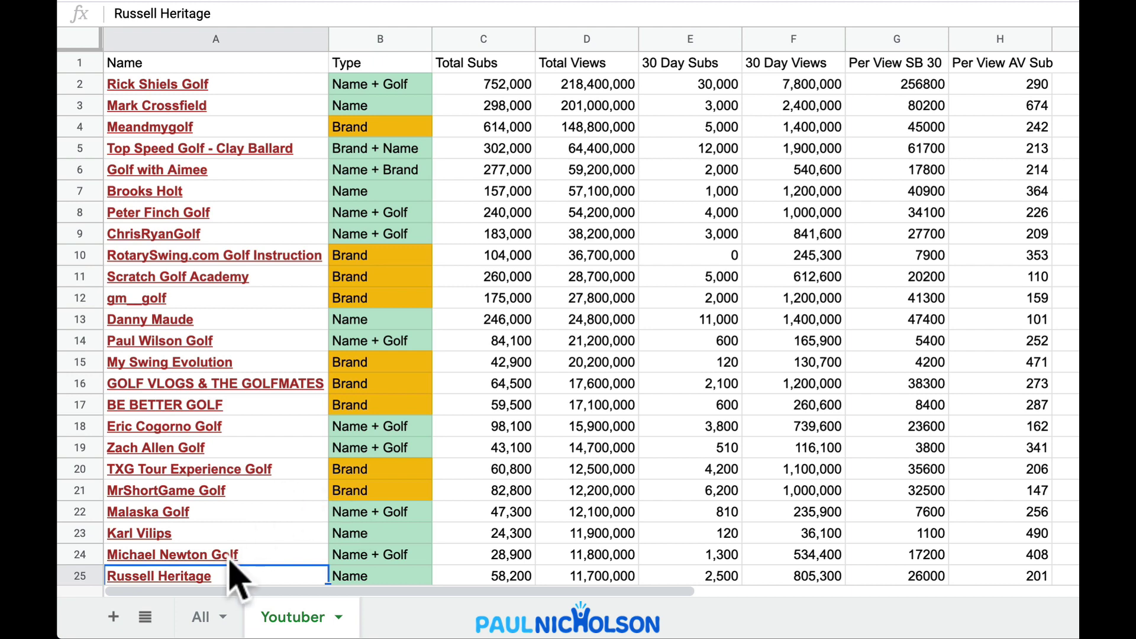
{"action": "left_click", "coordinate": [204, 617]}
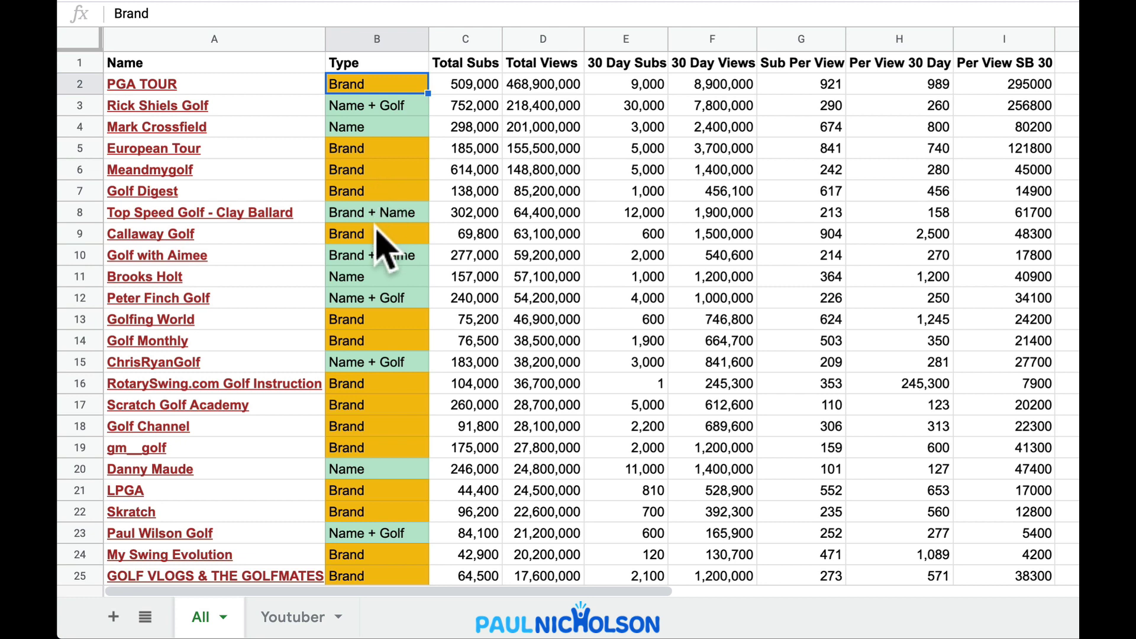
{"action": "left_click", "coordinate": [303, 614]}
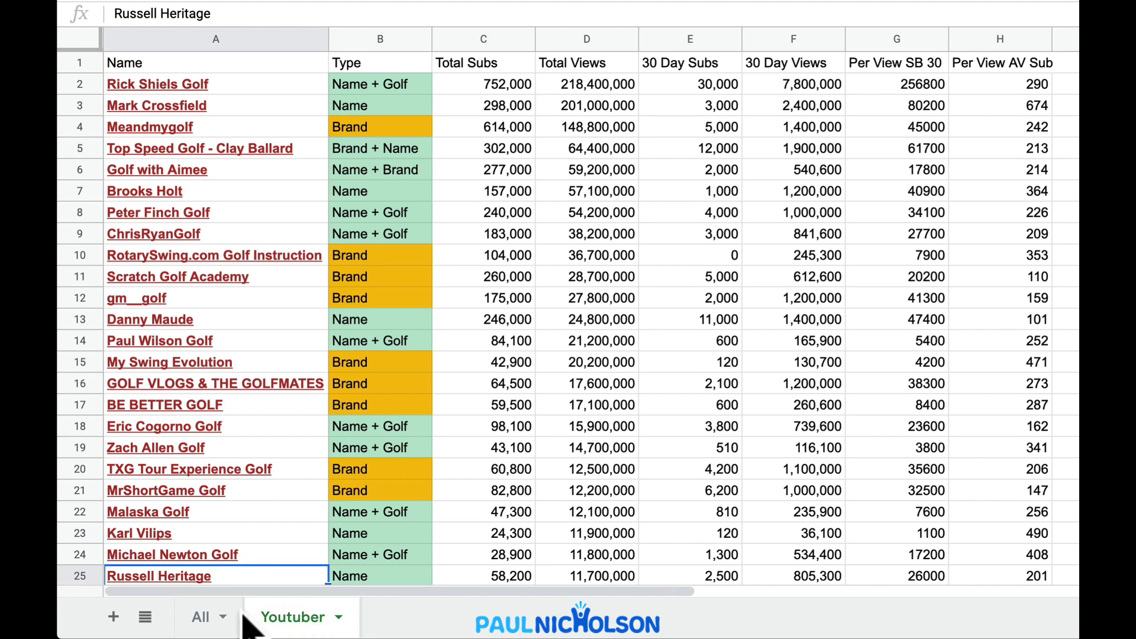
{"action": "left_click", "coordinate": [207, 627]}
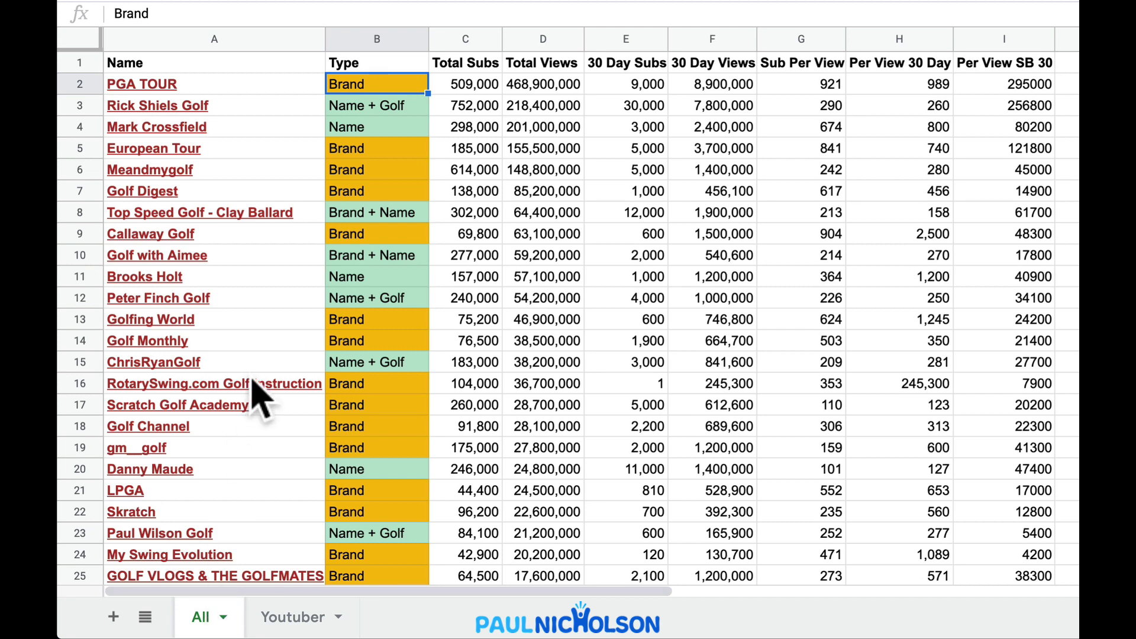
- Sort the entire All sheet by 30 Day Subs in Z → A order with a header row, and inspect European Tour and PGA TOUR
{"action": "mouse_move", "coordinate": [253, 392]}
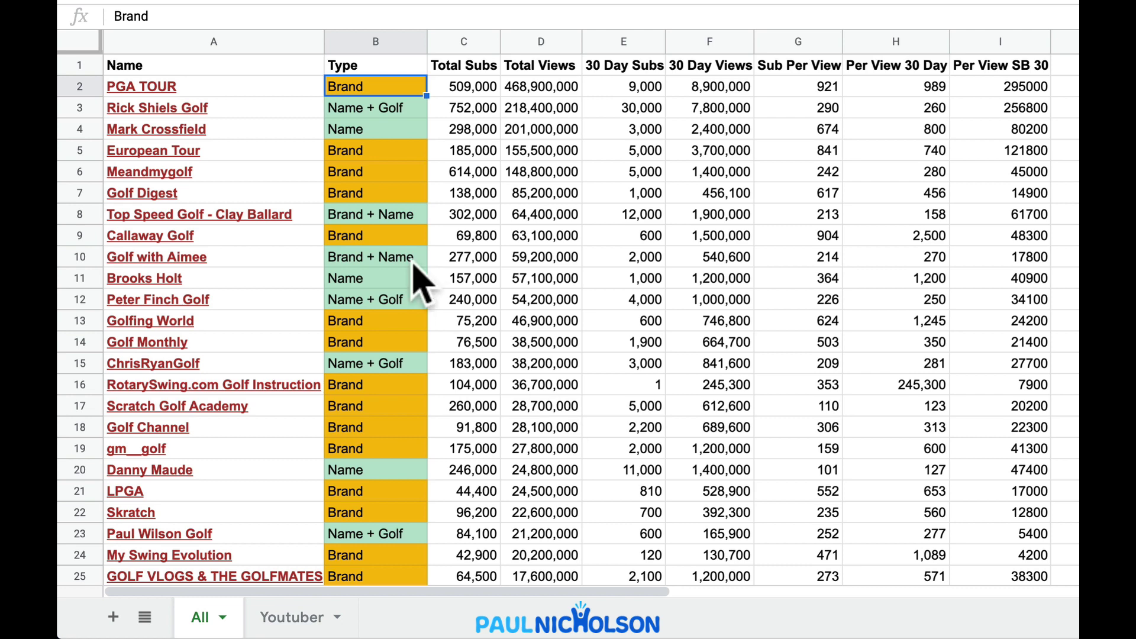
{"action": "left_click", "coordinate": [89, 43]}
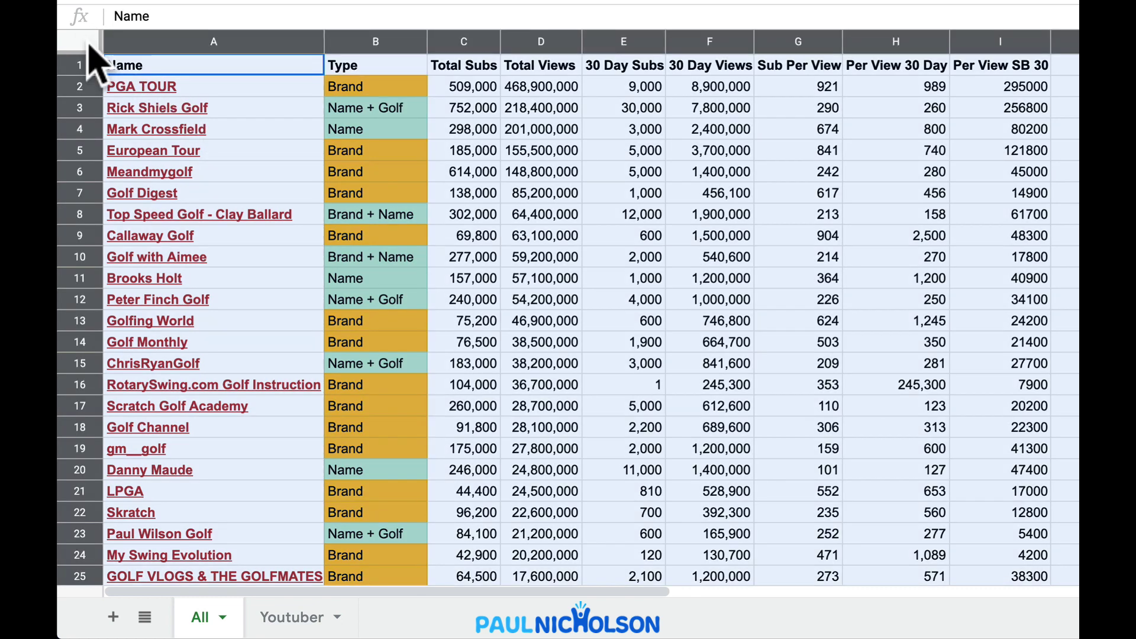
{"action": "left_click", "coordinate": [370, 1]}
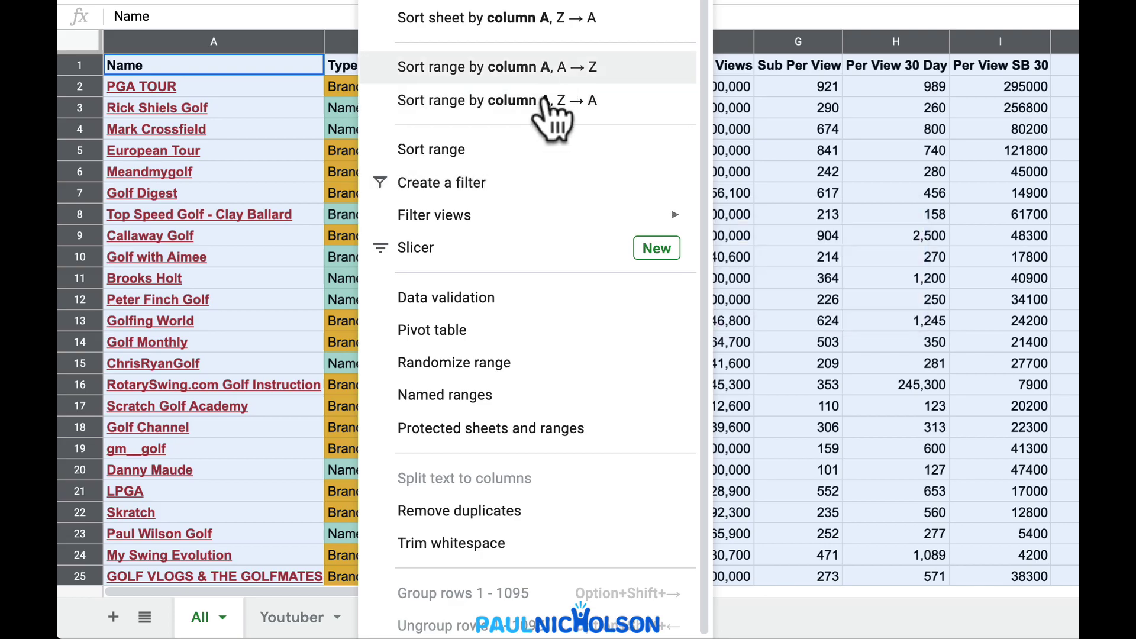
{"action": "left_click", "coordinate": [540, 150]}
{"action": "left_click", "coordinate": [565, 192]}
{"action": "left_click", "coordinate": [589, 245]}
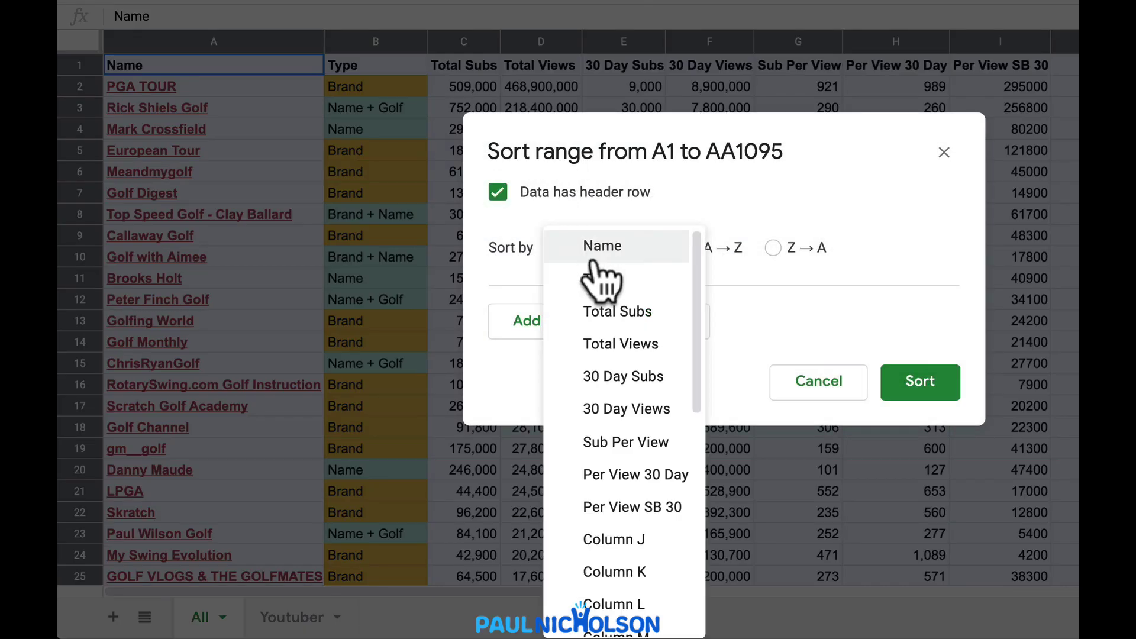
{"action": "left_click", "coordinate": [626, 379]}
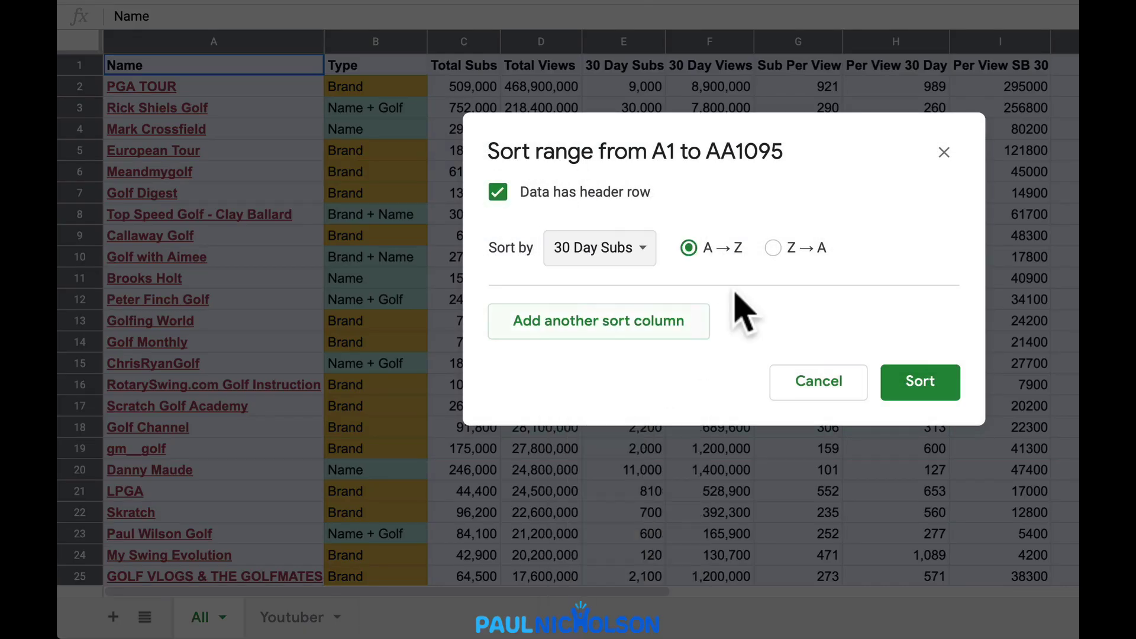
{"action": "left_click", "coordinate": [773, 248]}
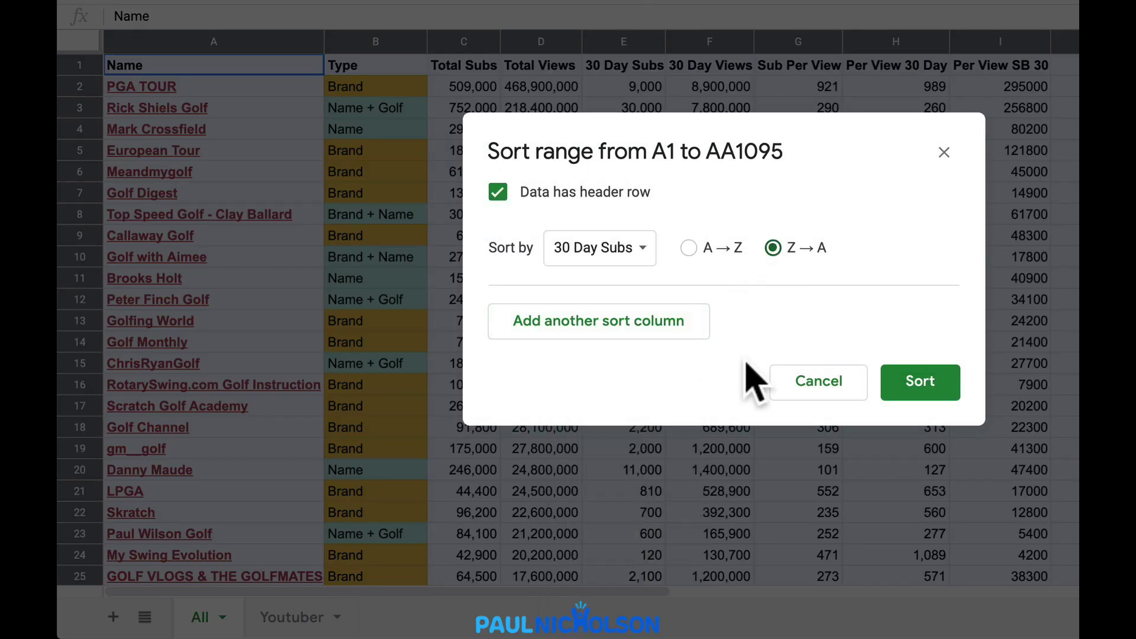
{"action": "left_click", "coordinate": [909, 380]}
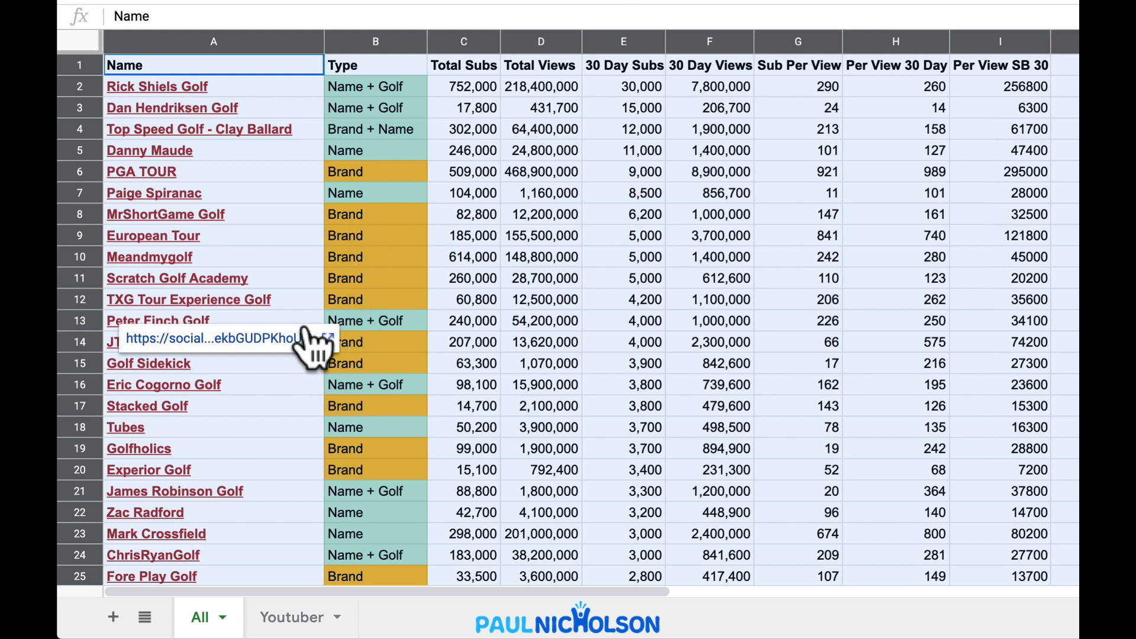
{"action": "left_click", "coordinate": [282, 235]}
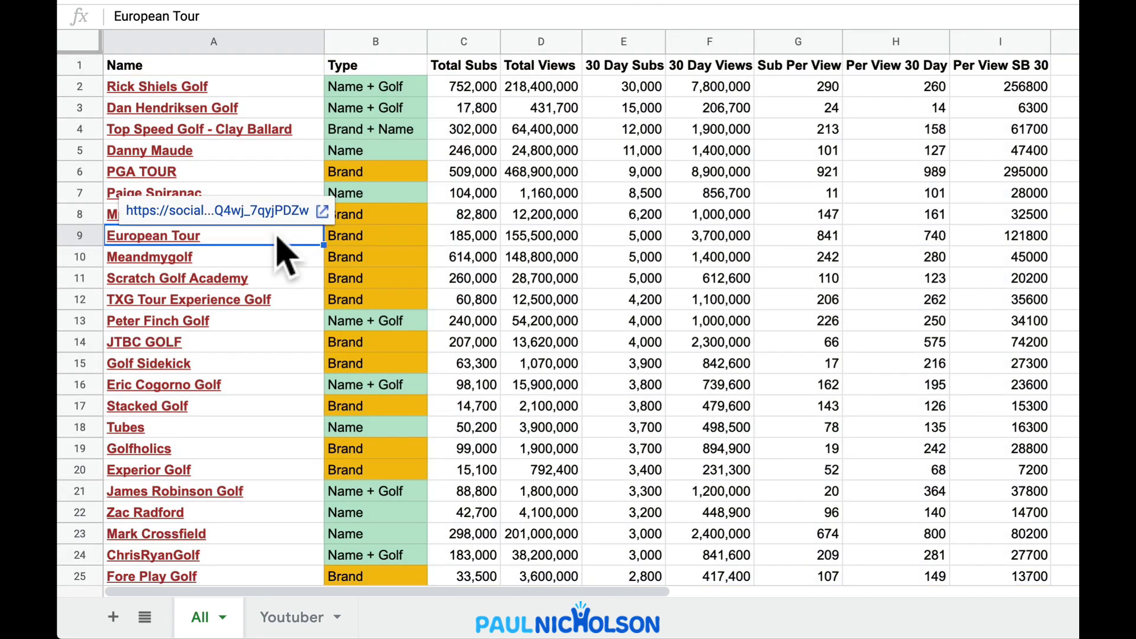
{"action": "left_click", "coordinate": [290, 175]}
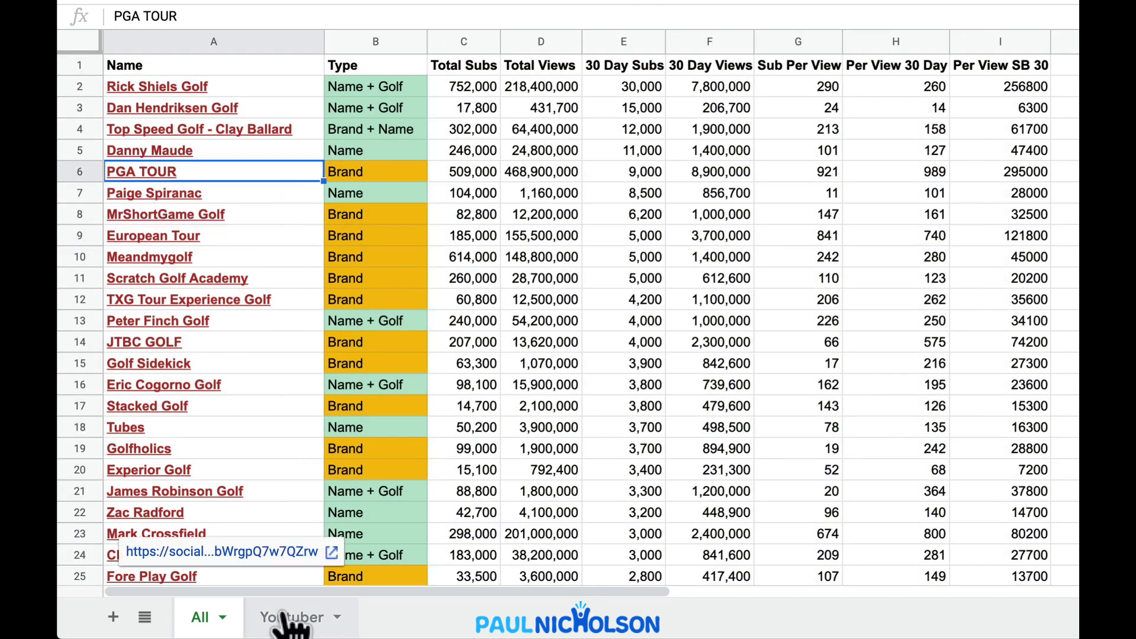
- Sort the entire Youtuber sheet by 30 Day Subs in Z → A order, treating the first row as a header
{"action": "left_click", "coordinate": [296, 615]}
{"action": "left_click", "coordinate": [89, 42]}
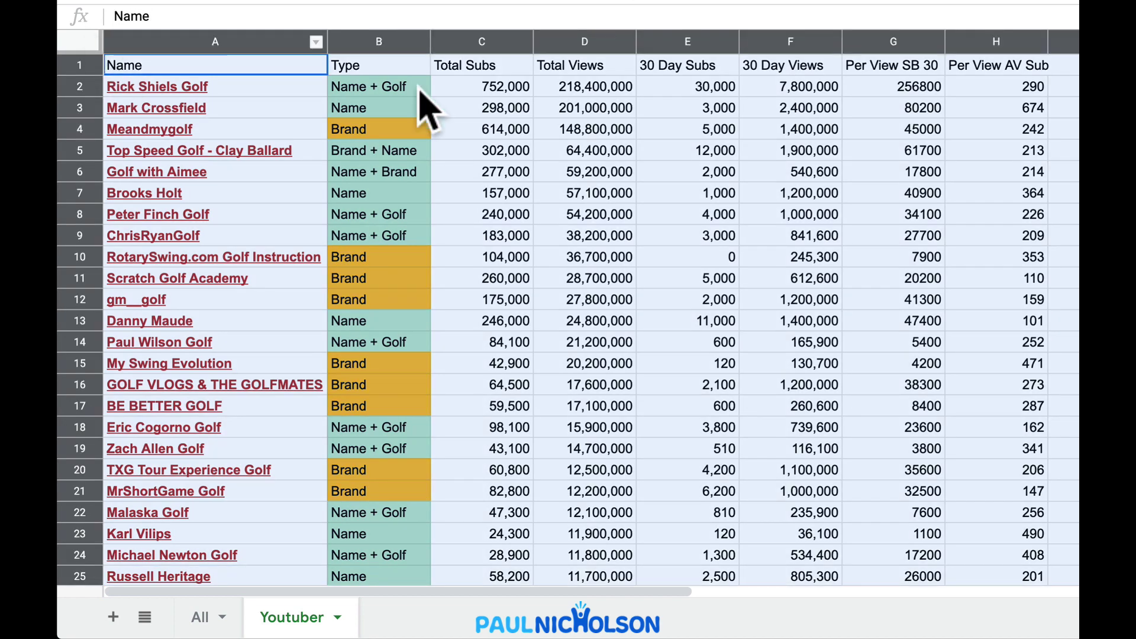
{"action": "left_click", "coordinate": [449, 1]}
{"action": "left_click", "coordinate": [408, 3]}
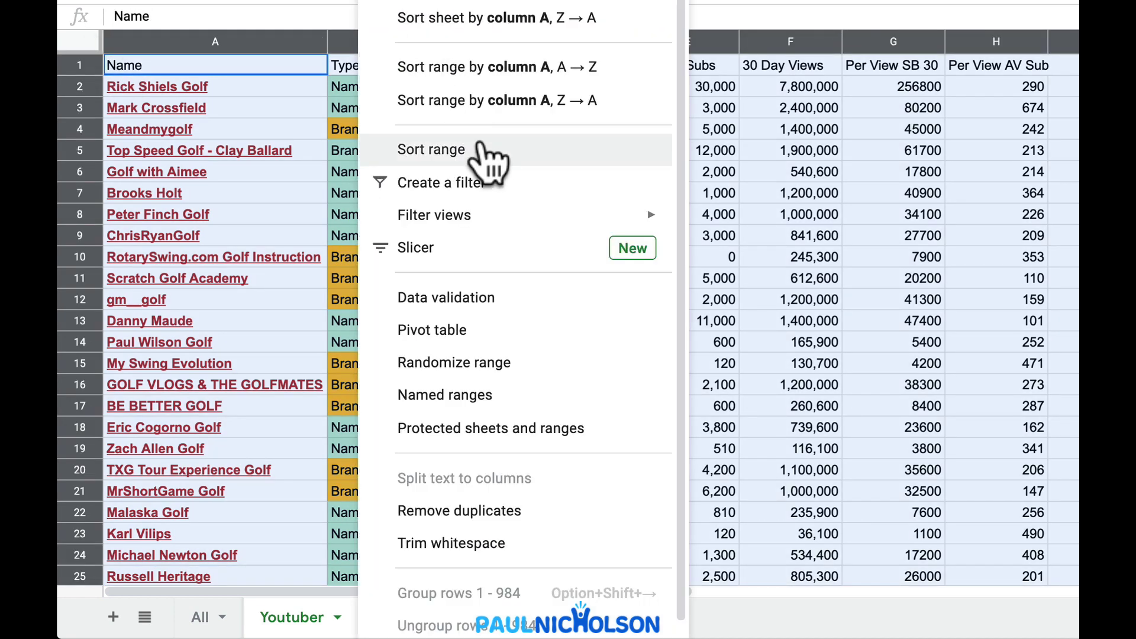
{"action": "left_click", "coordinate": [497, 168]}
{"action": "left_click", "coordinate": [535, 196]}
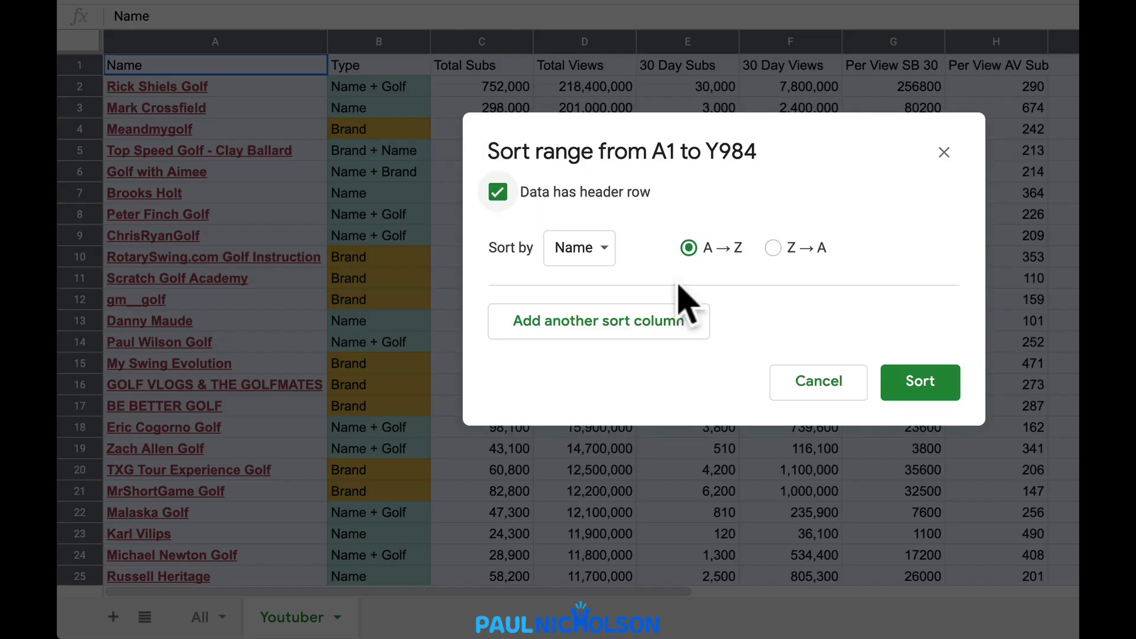
{"action": "left_click", "coordinate": [775, 247]}
{"action": "left_click", "coordinate": [611, 249]}
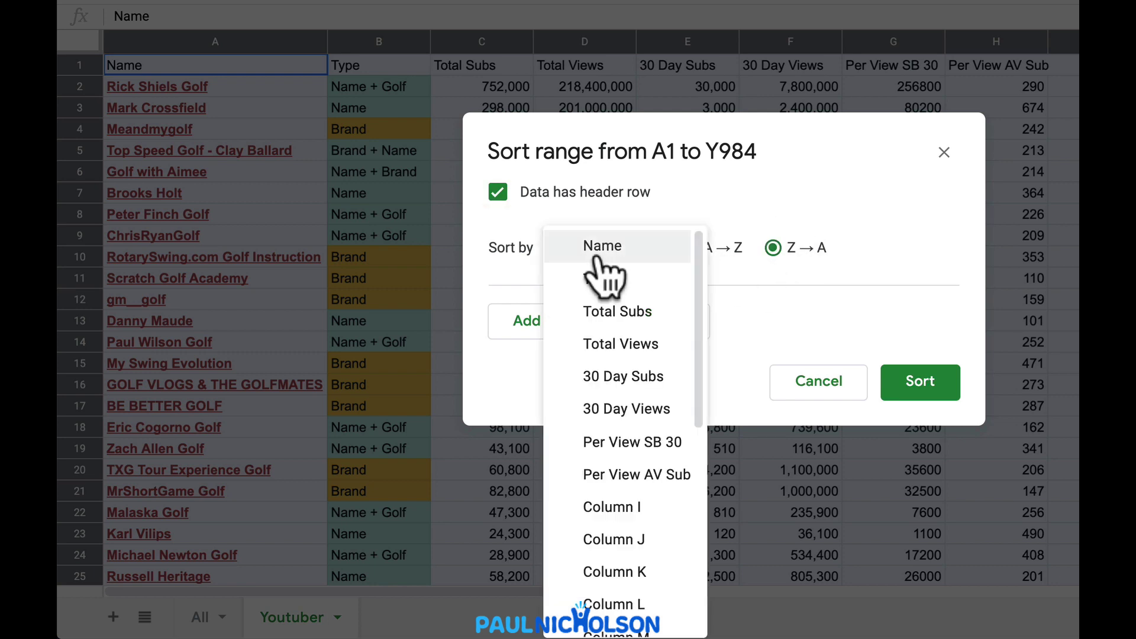
{"action": "left_click", "coordinate": [615, 378]}
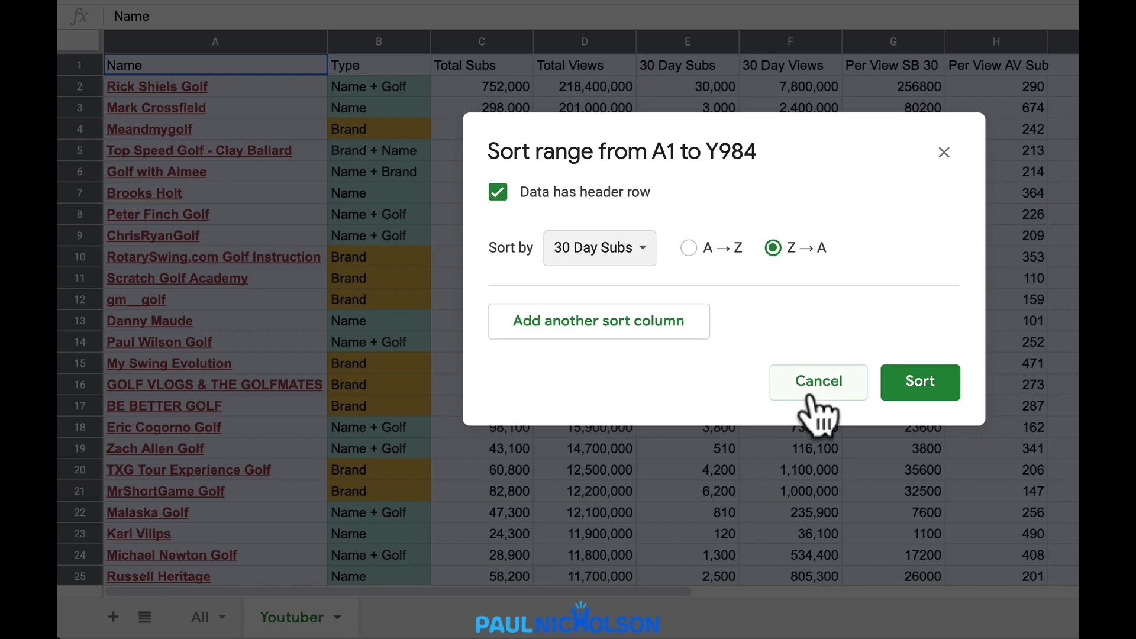
{"action": "left_click", "coordinate": [919, 389]}
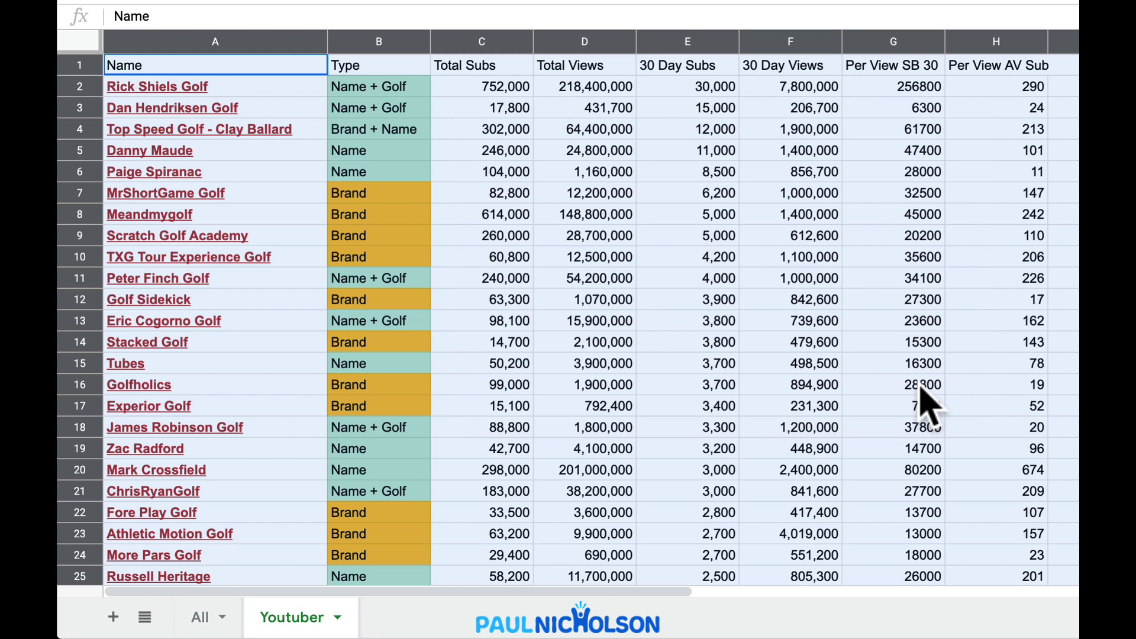
{"action": "left_click", "coordinate": [847, 257]}
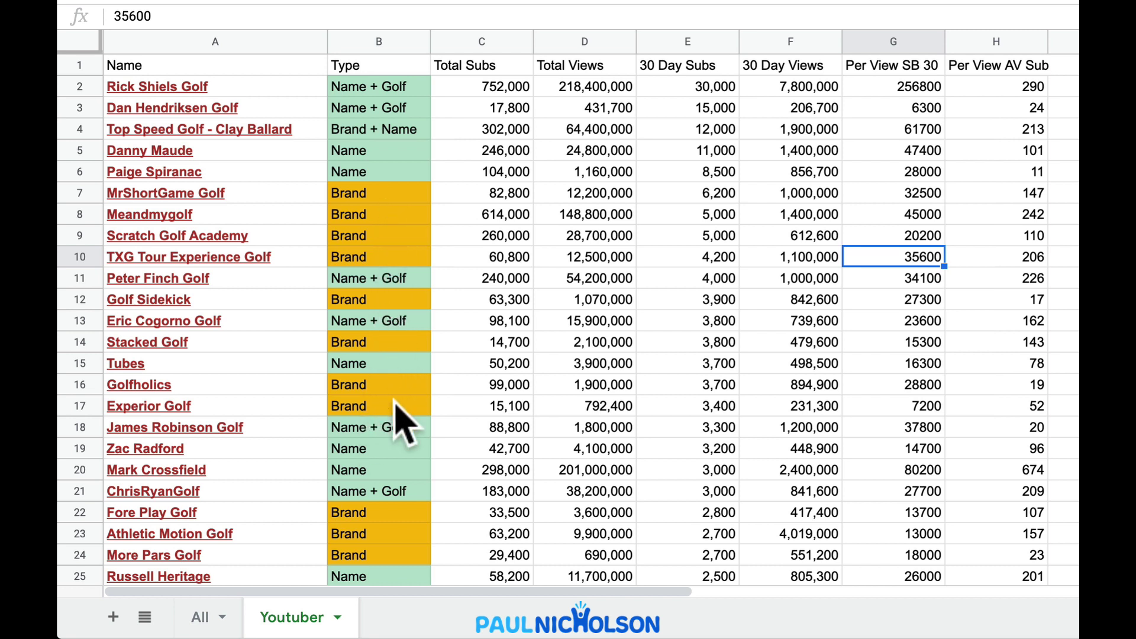
- Check the Golfholics channel's linked Social Blade statistics page, and return to the Youtuber sheet
{"action": "left_click", "coordinate": [284, 385]}
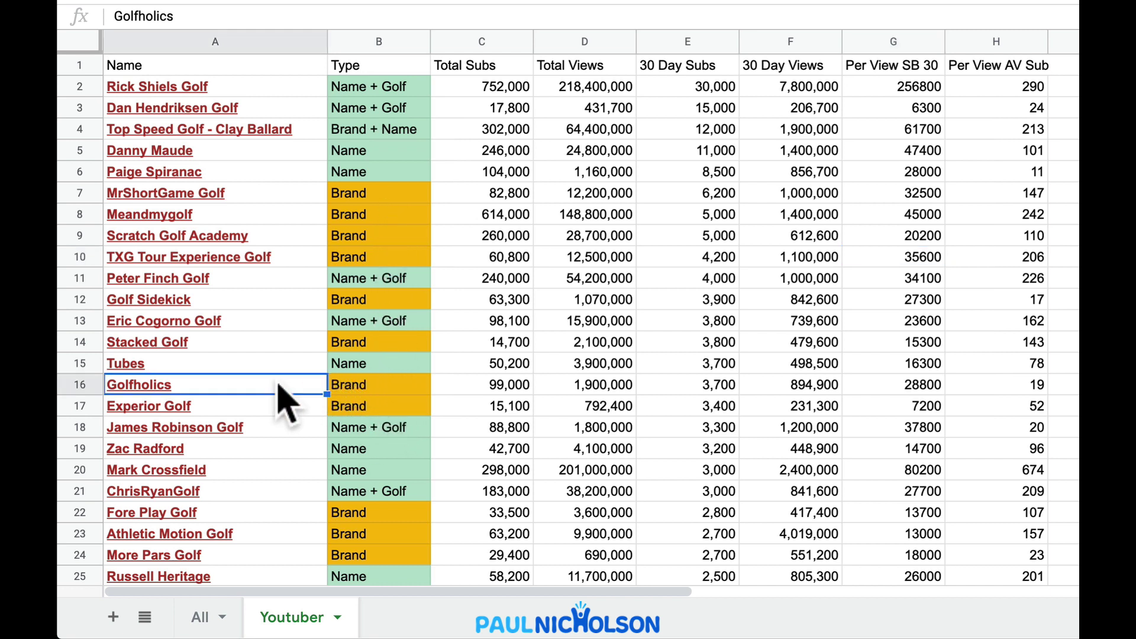
{"action": "left_click", "coordinate": [278, 361]}
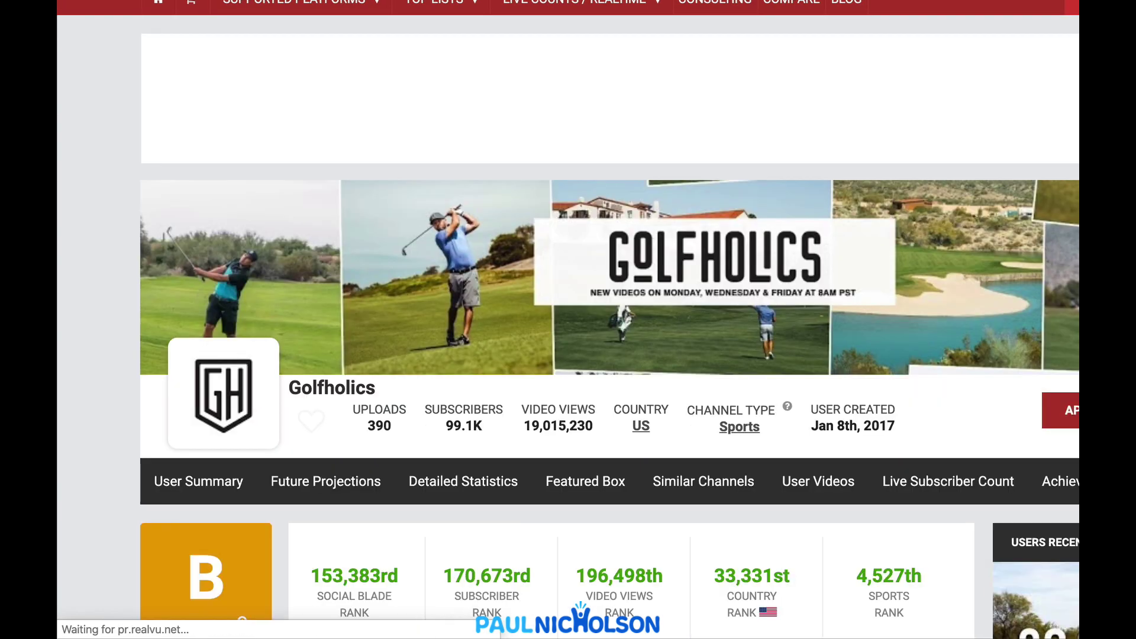
{"action": "key", "text": "ctrl+w"}
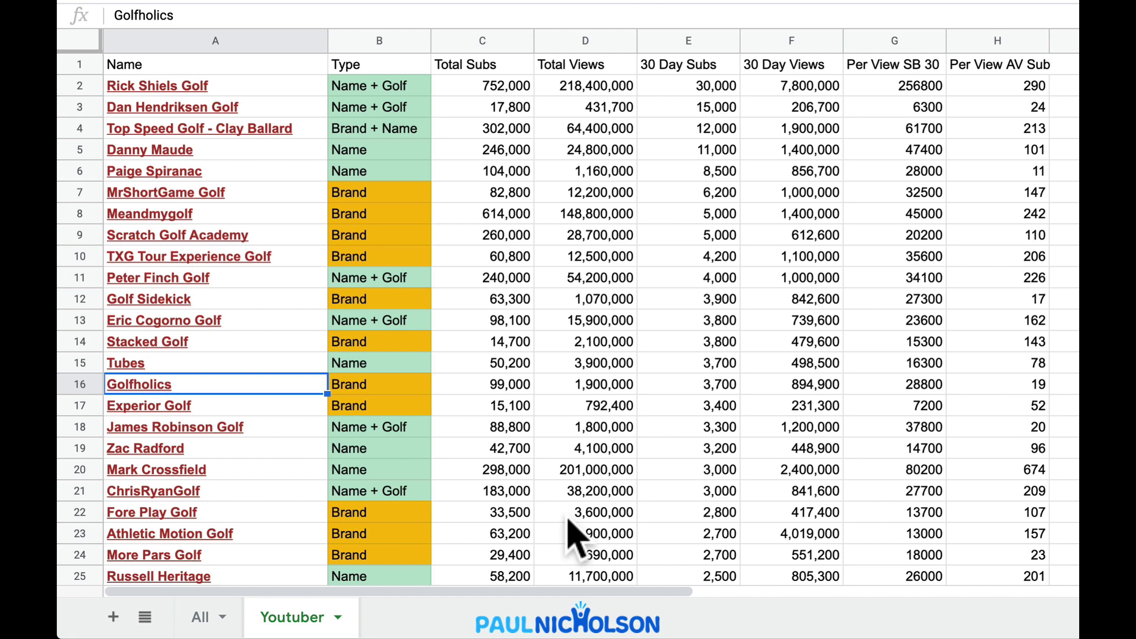
- Return to the All sheet and sort it again by 30 Day Subs in Z → A order, treating the first row as a header
{"action": "left_click", "coordinate": [204, 616]}
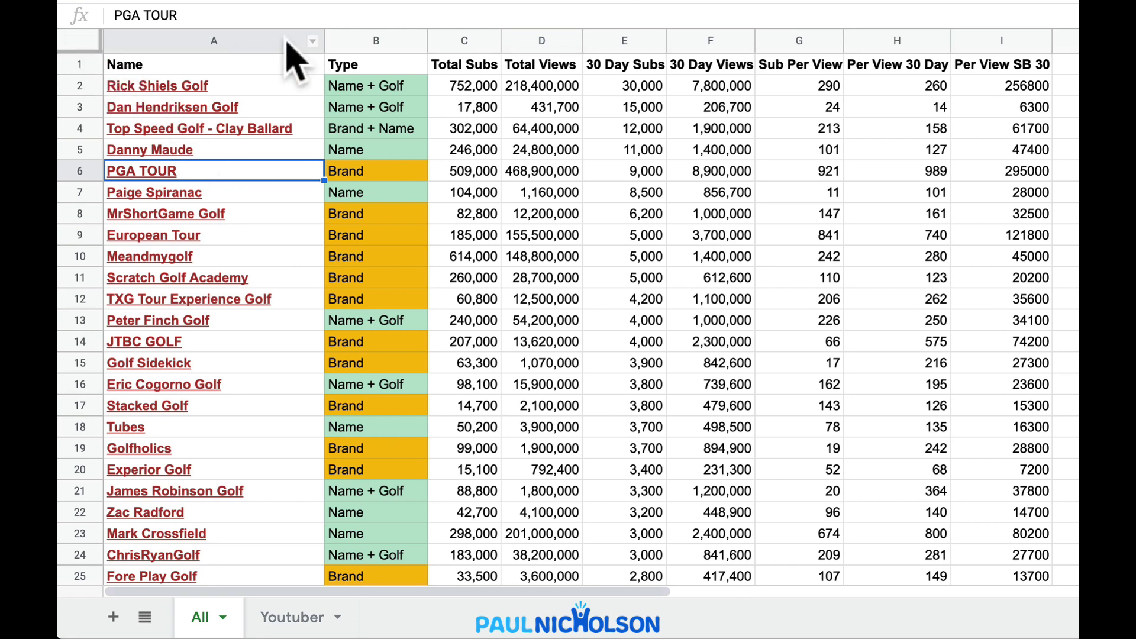
{"action": "left_click", "coordinate": [426, 0]}
{"action": "mouse_move", "coordinate": [378, 0]}
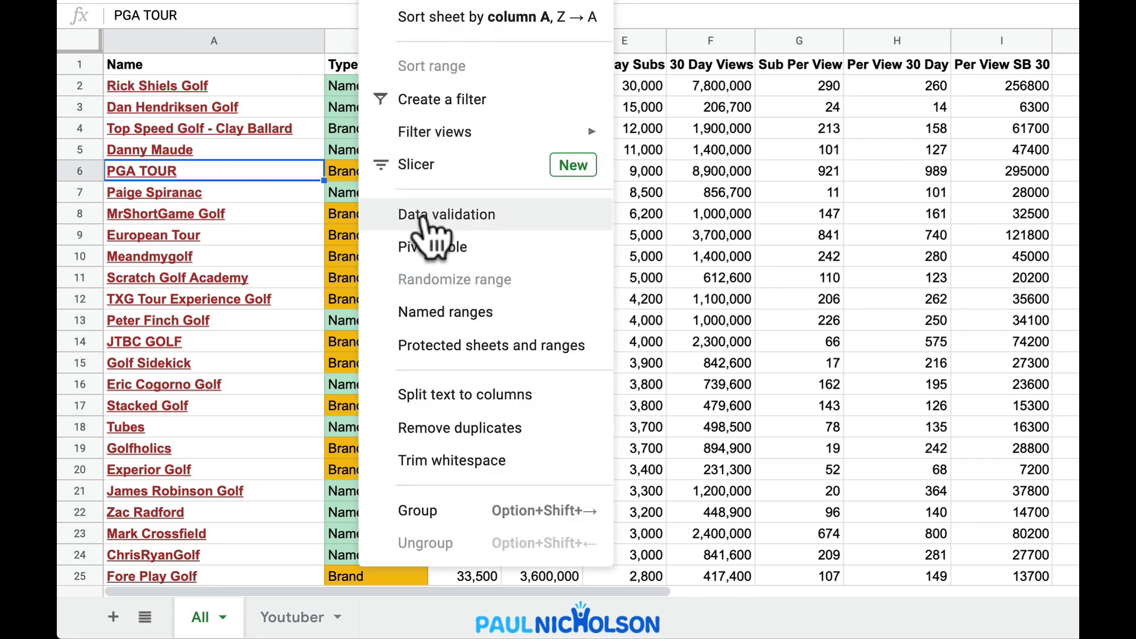
{"action": "left_click", "coordinate": [378, 0]}
{"action": "left_click", "coordinate": [379, 0]}
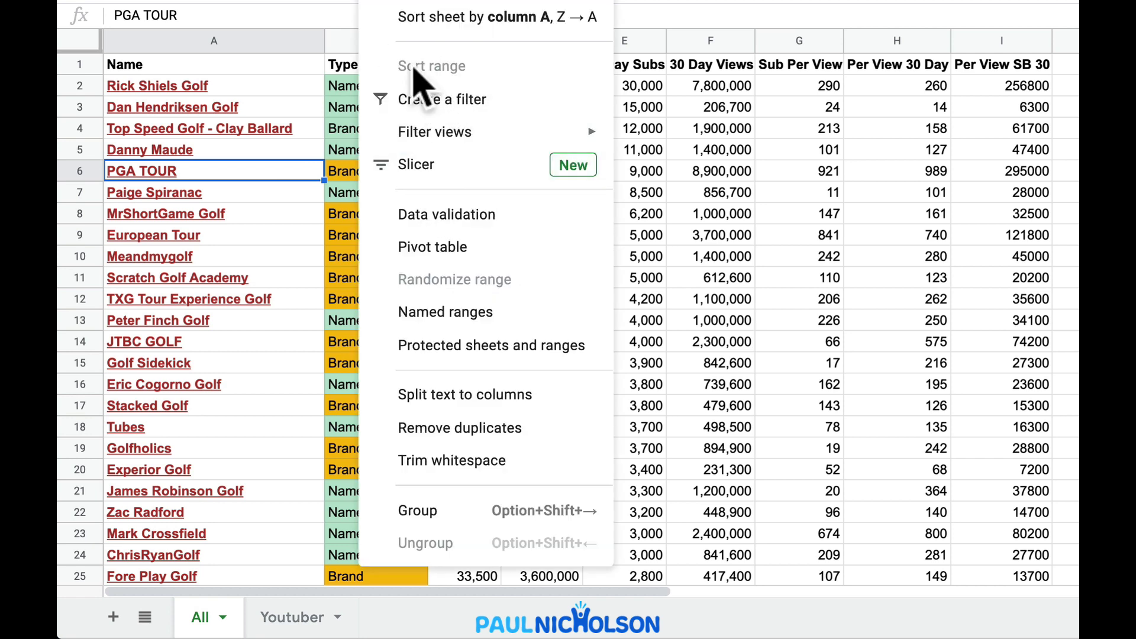
{"action": "left_click", "coordinate": [80, 40]}
{"action": "left_click", "coordinate": [414, 0]}
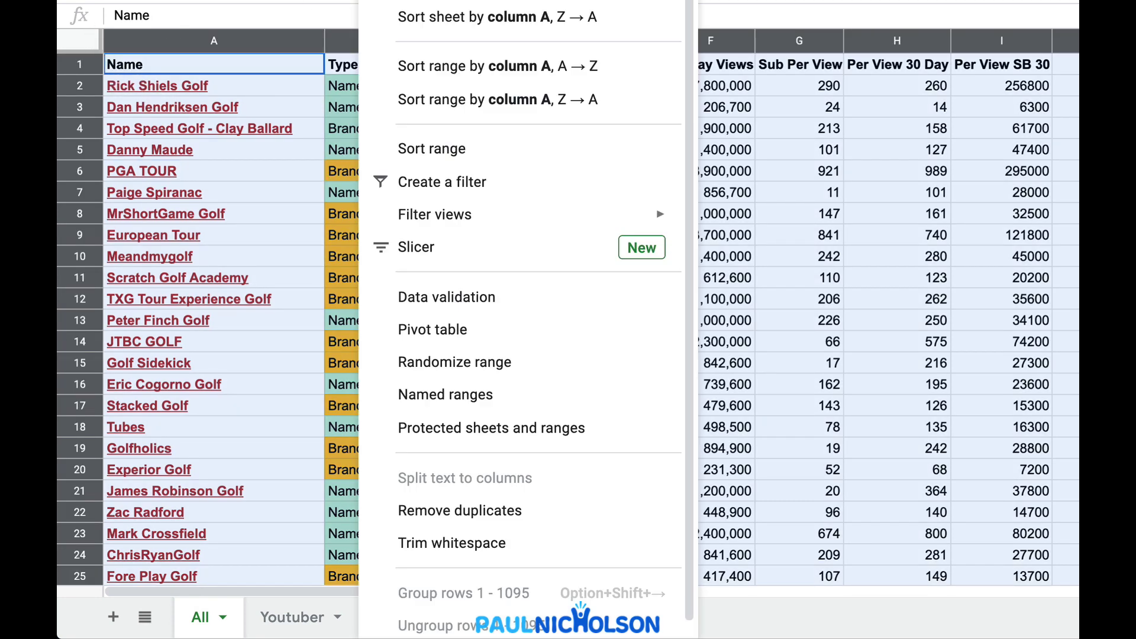
{"action": "left_click", "coordinate": [445, 149]}
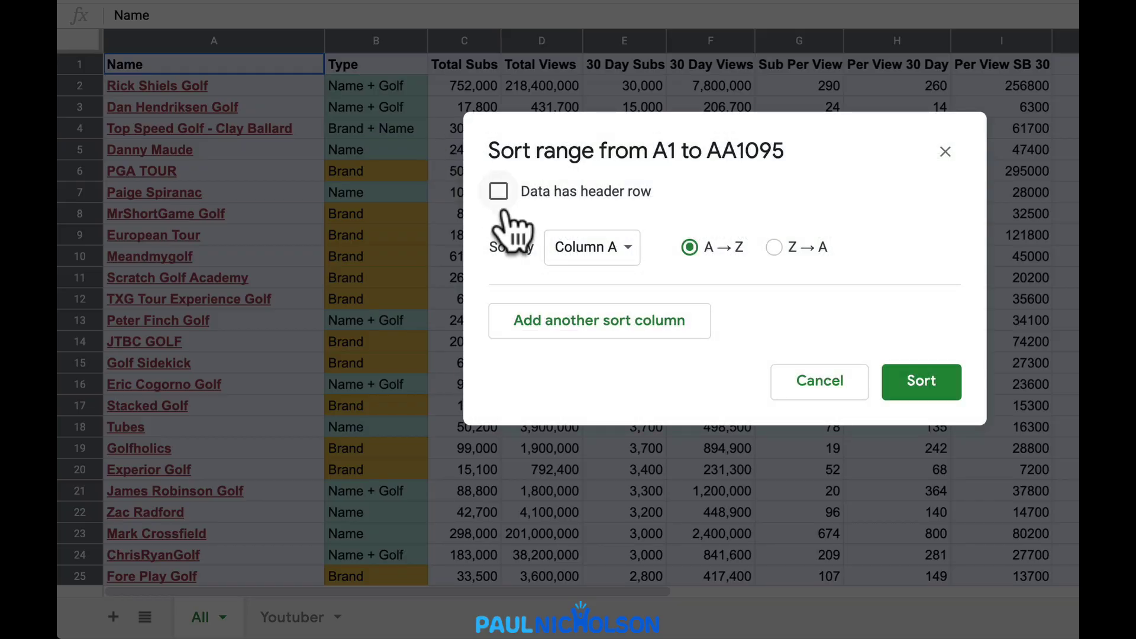
{"action": "left_click", "coordinate": [499, 192]}
{"action": "left_click", "coordinate": [592, 247]}
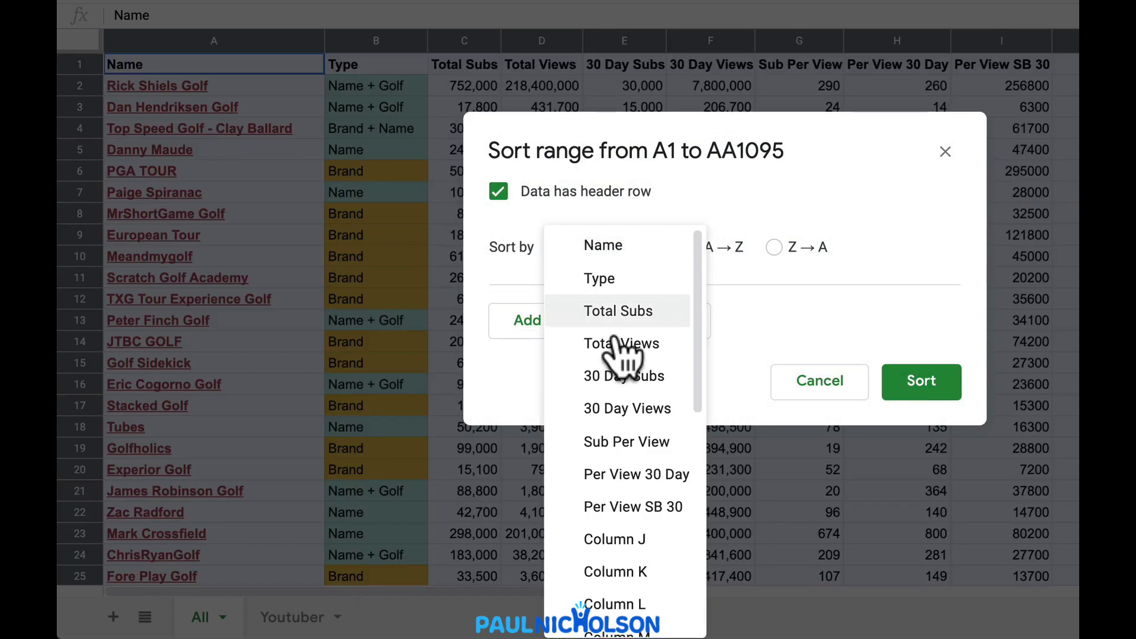
{"action": "left_click", "coordinate": [620, 378]}
{"action": "left_click", "coordinate": [774, 249]}
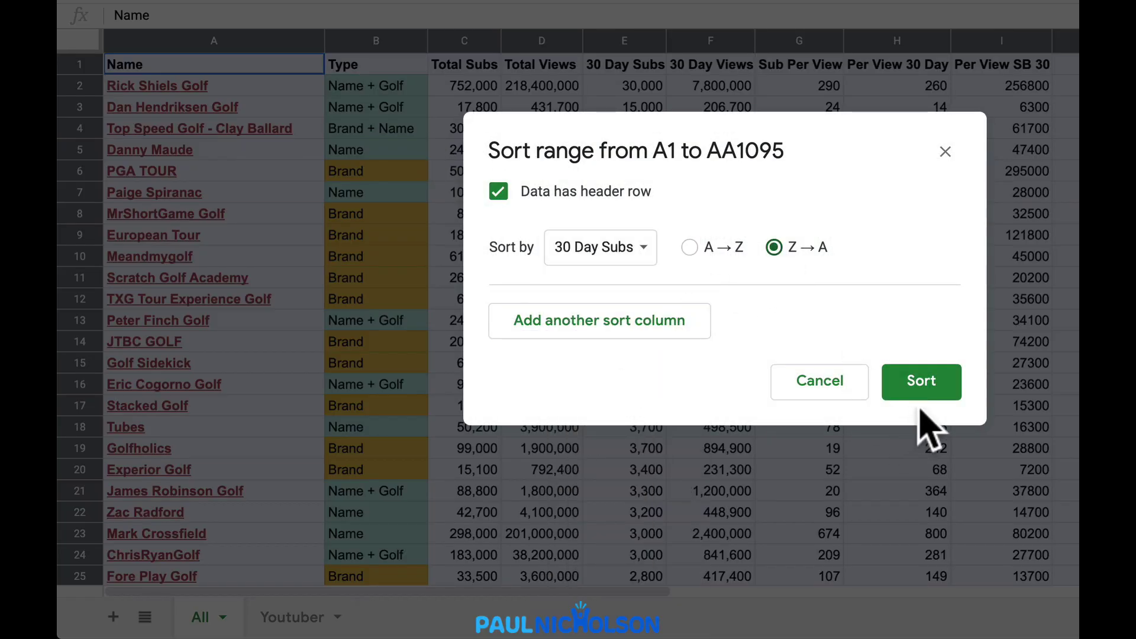
{"action": "left_click", "coordinate": [922, 382]}
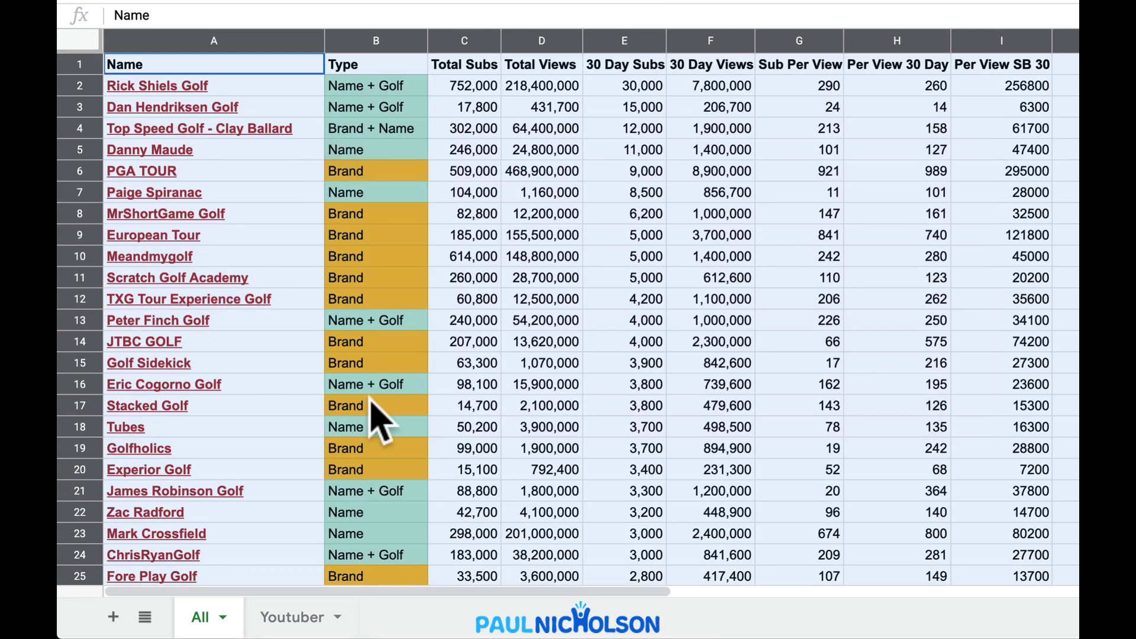
{"action": "left_click", "coordinate": [482, 235]}
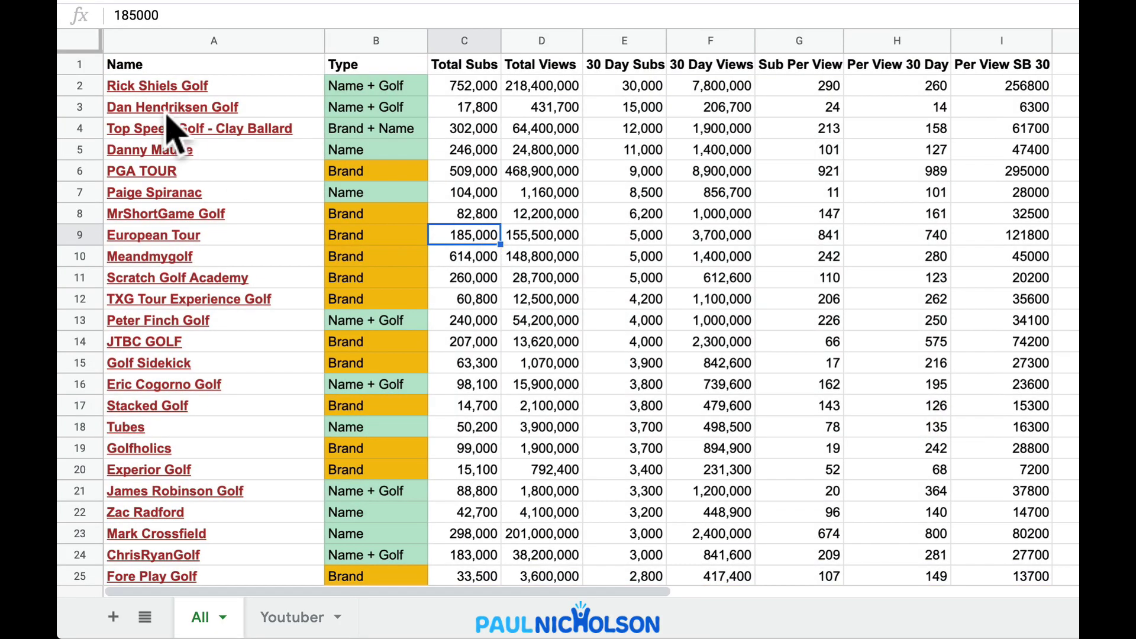
- Sort the entire All sheet by Total Subs in Z → A order, treating the first row as a header
{"action": "left_click", "coordinate": [88, 35]}
{"action": "left_click", "coordinate": [391, 0]}
{"action": "mouse_move", "coordinate": [426, 0]}
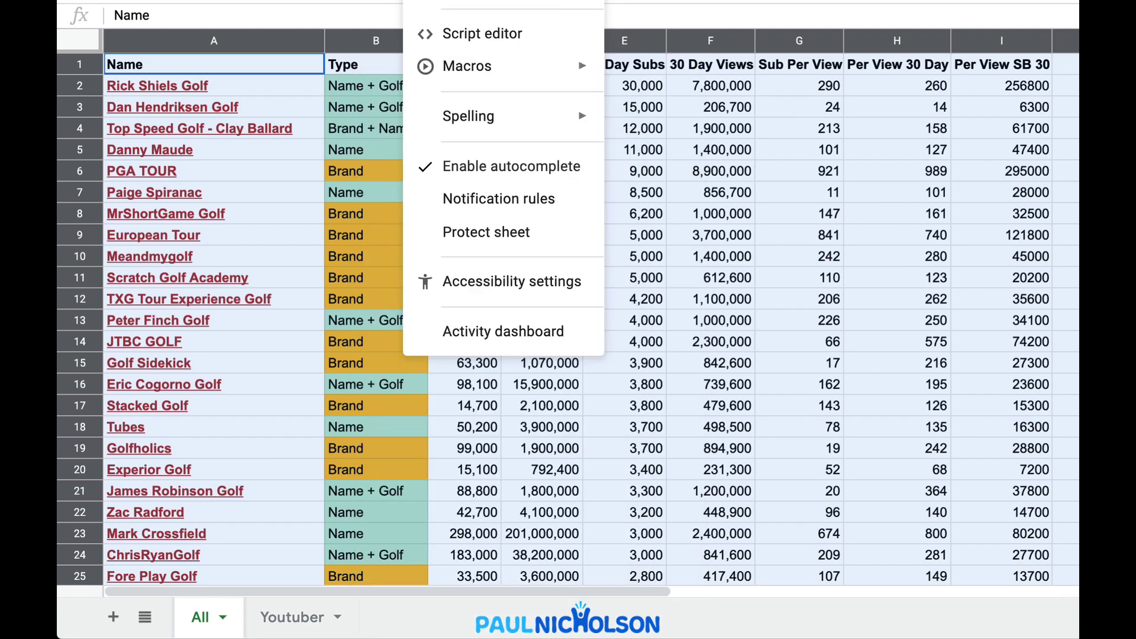
{"action": "mouse_move", "coordinate": [391, 0]}
{"action": "left_click", "coordinate": [414, 148]}
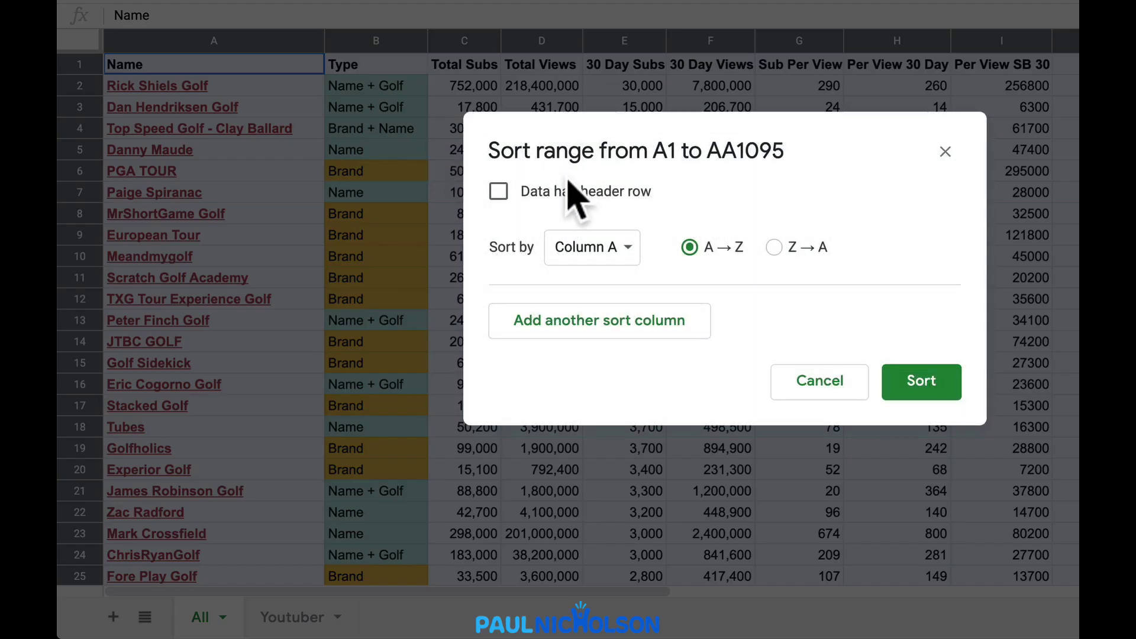
{"action": "left_click", "coordinate": [569, 191]}
{"action": "left_click", "coordinate": [594, 247]}
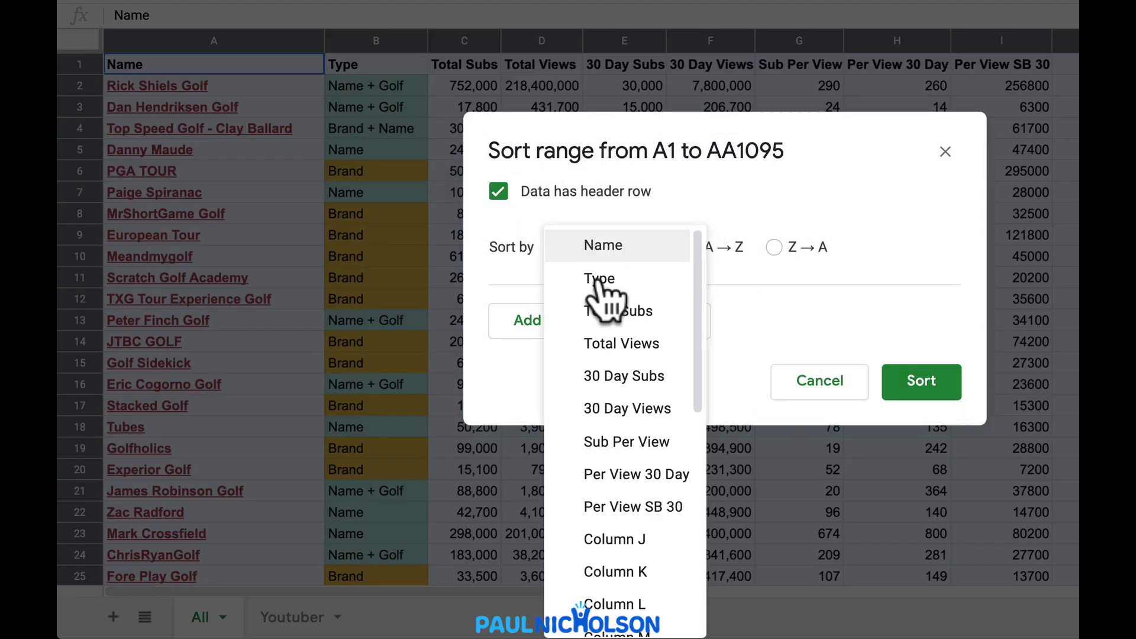
{"action": "left_click", "coordinate": [642, 321]}
{"action": "left_click", "coordinate": [774, 248]}
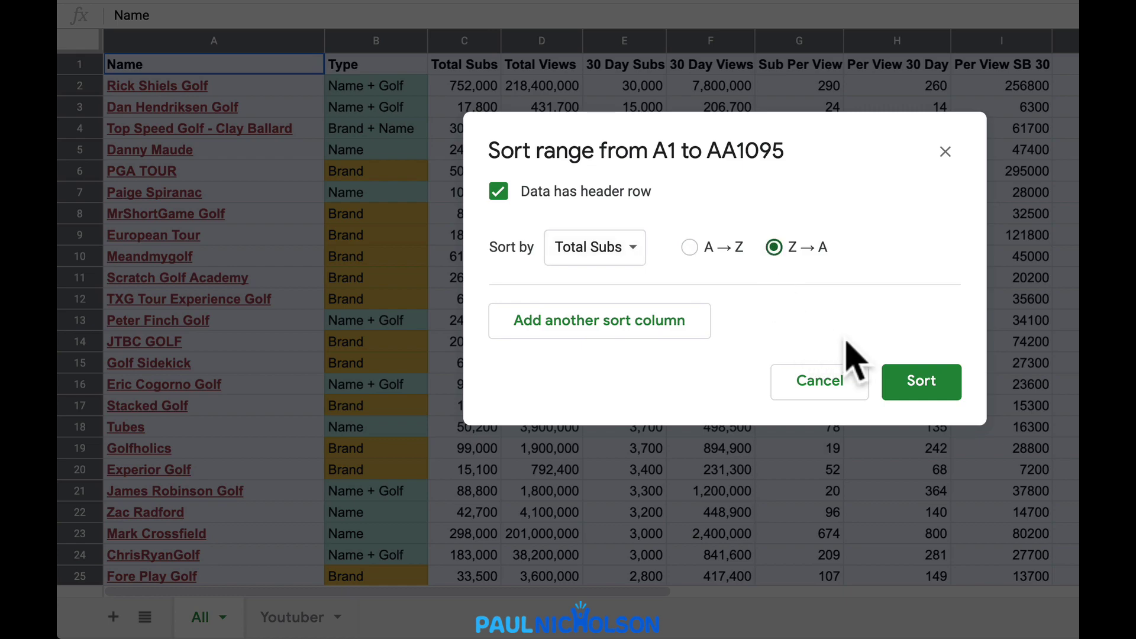
{"action": "left_click", "coordinate": [888, 383]}
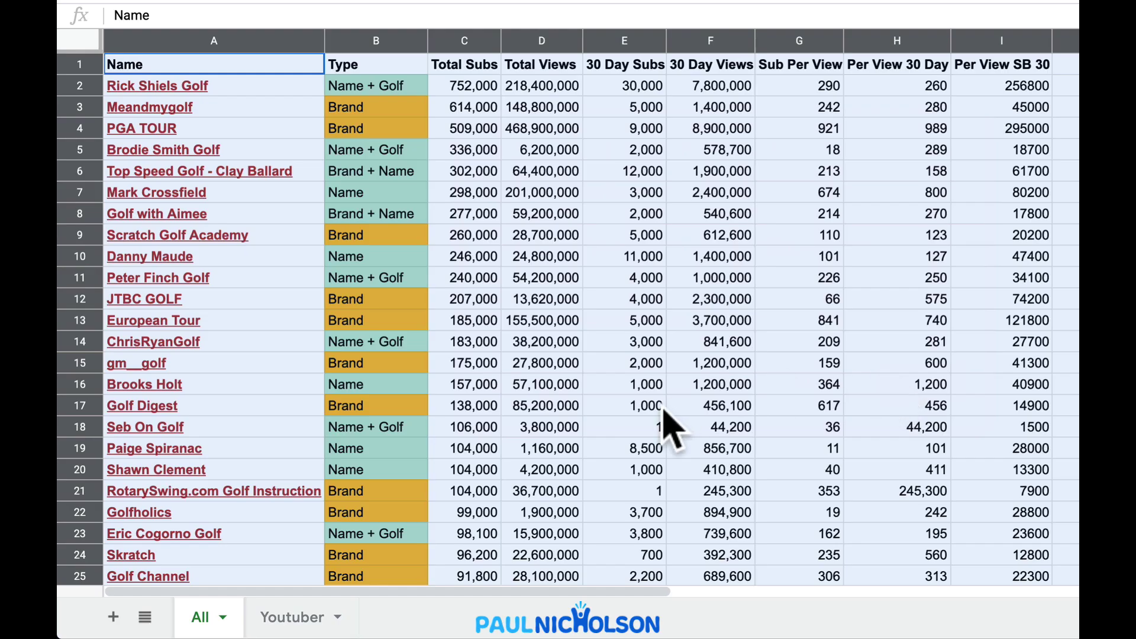
{"action": "left_click", "coordinate": [651, 360]}
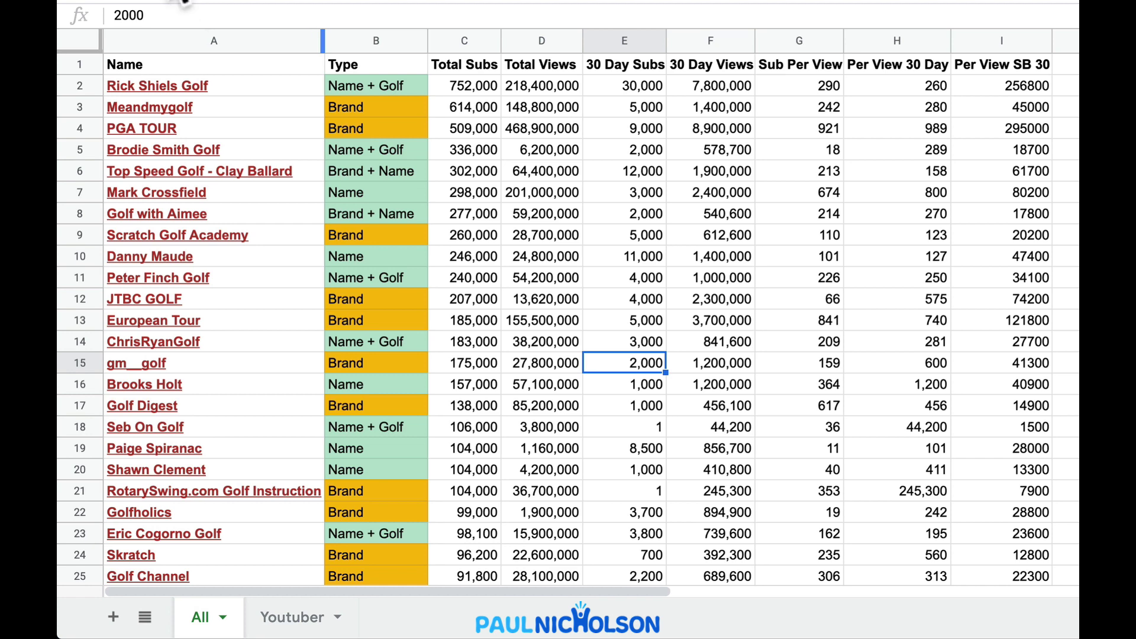
- Sort the entire All sheet by Sub Per View in A → Z order, treating the first row as a header
{"action": "left_click", "coordinate": [89, 44]}
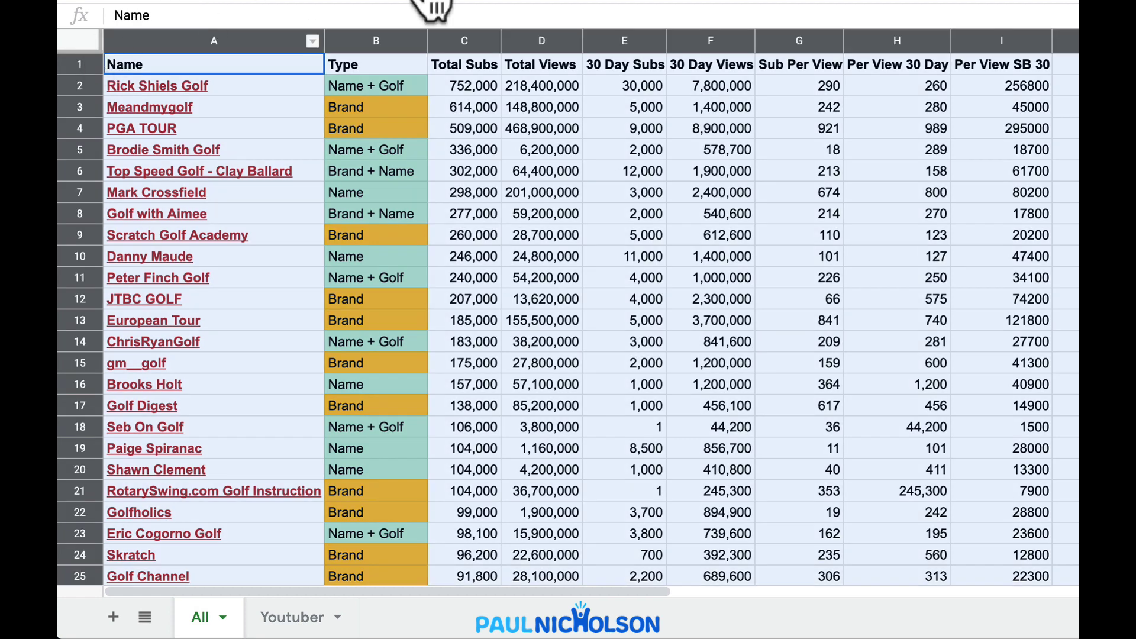
{"action": "key", "text": "alt+d"}
{"action": "left_click", "coordinate": [464, 155]}
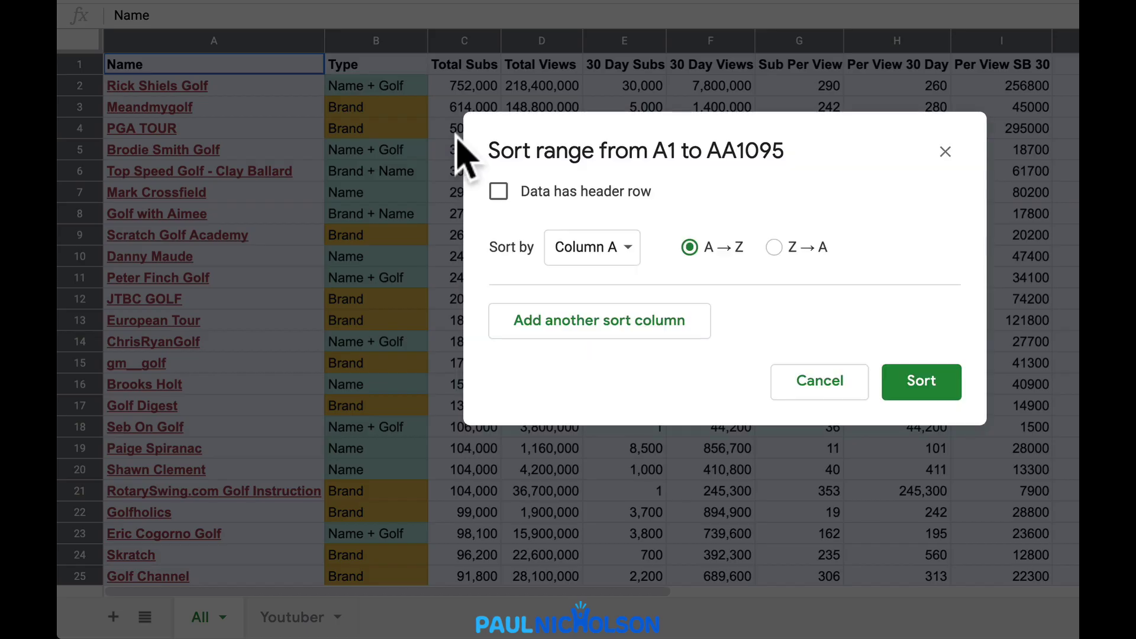
{"action": "left_click", "coordinate": [550, 192]}
{"action": "left_click", "coordinate": [594, 247]}
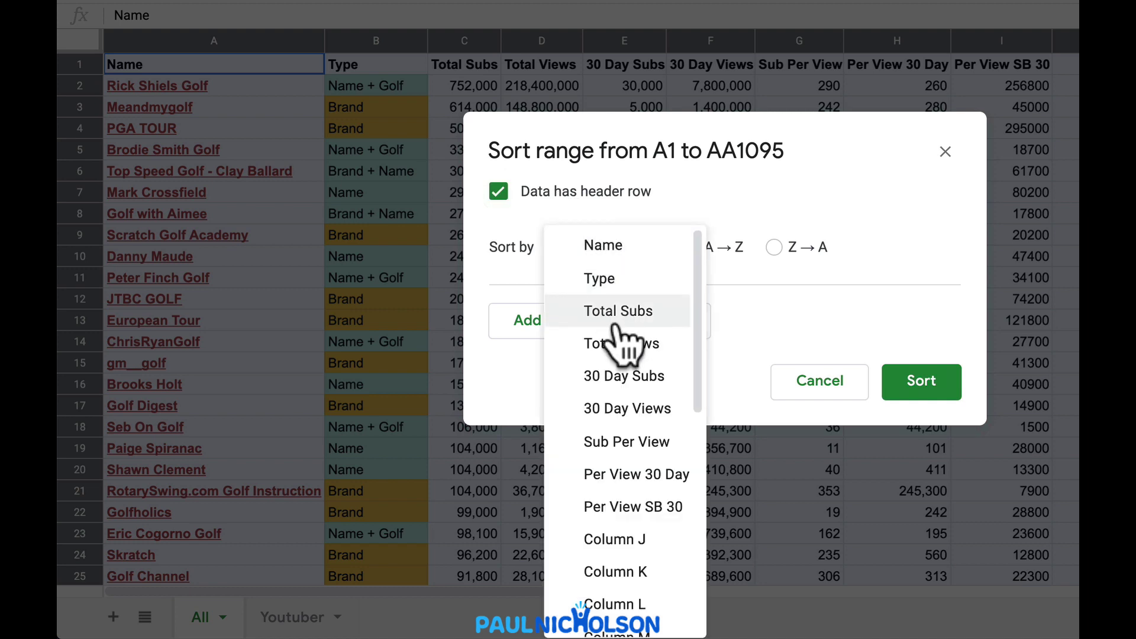
{"action": "left_click", "coordinate": [630, 443]}
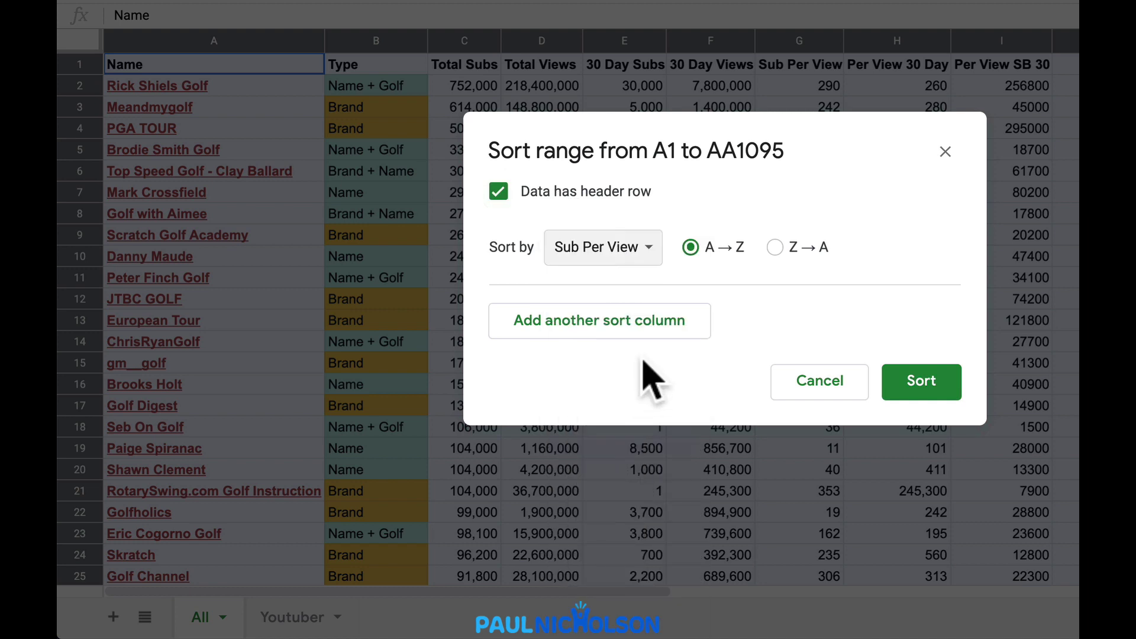
{"action": "left_click", "coordinate": [817, 249]}
{"action": "left_click", "coordinate": [719, 247]}
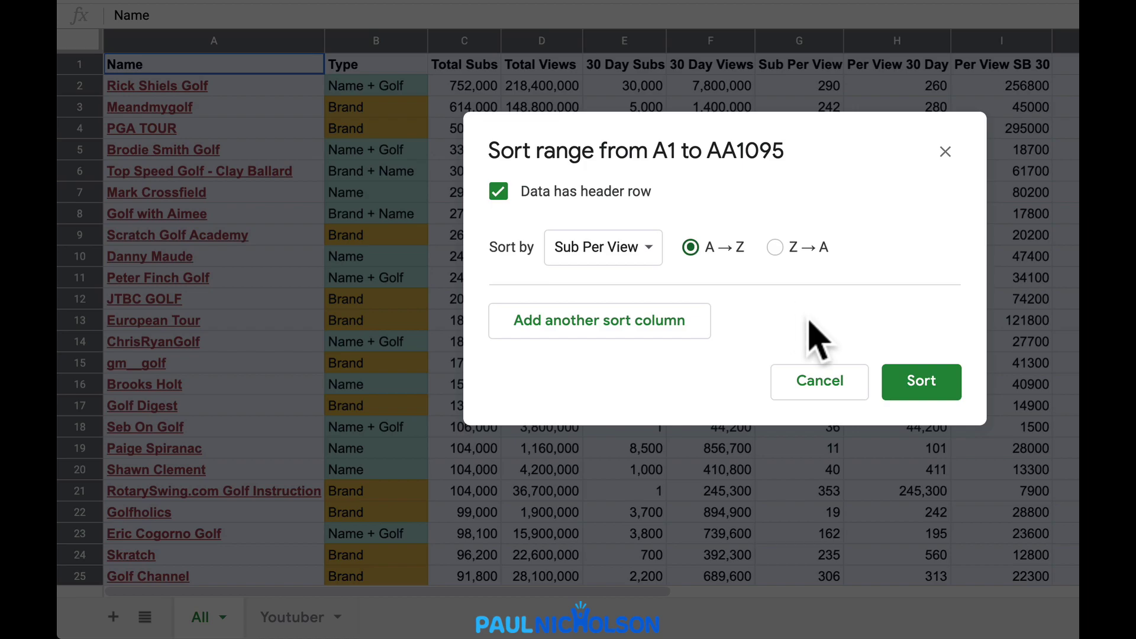
{"action": "left_click", "coordinate": [919, 381]}
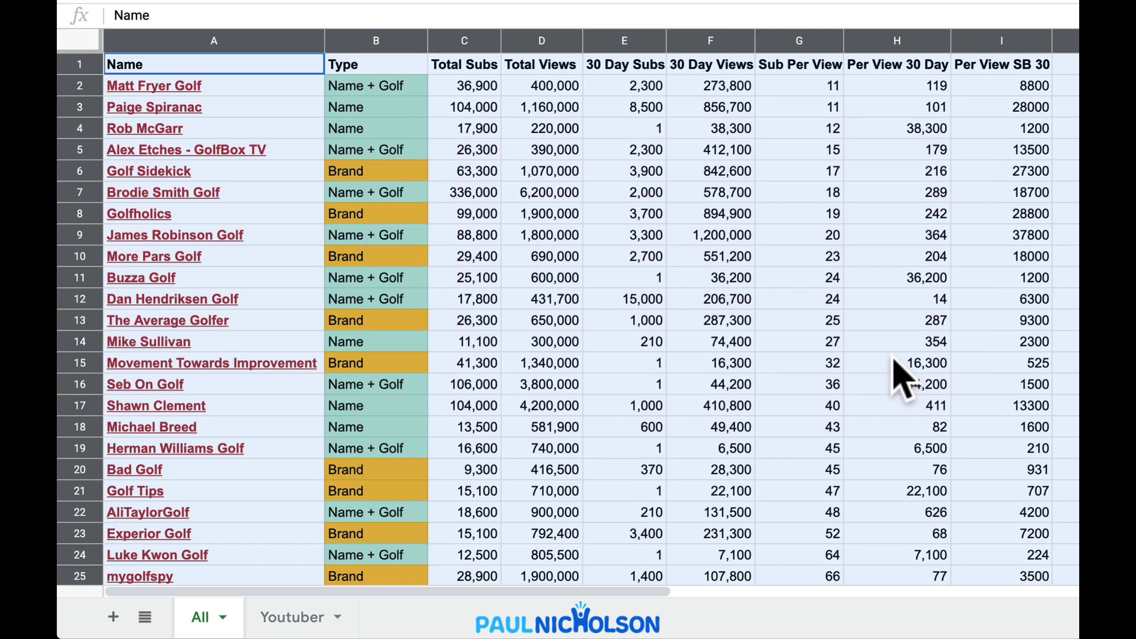
- Examine the Sub Per View ratios of the channels at the lowest and highest ends of the sorted All sheet
{"action": "left_click", "coordinate": [888, 362]}
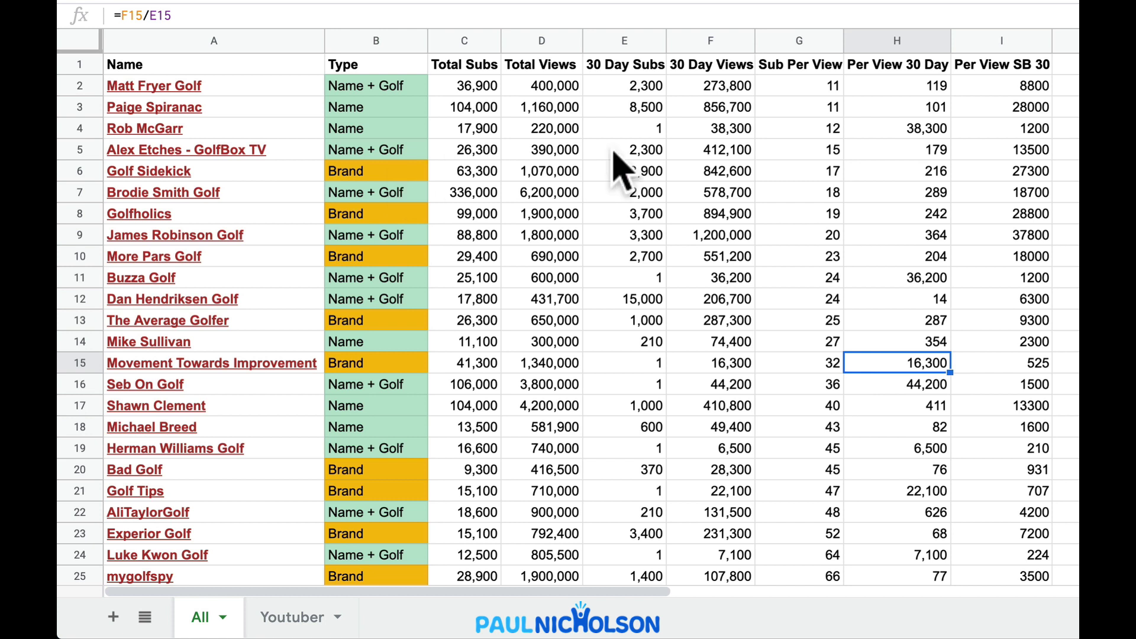
{"action": "left_click", "coordinate": [822, 90]}
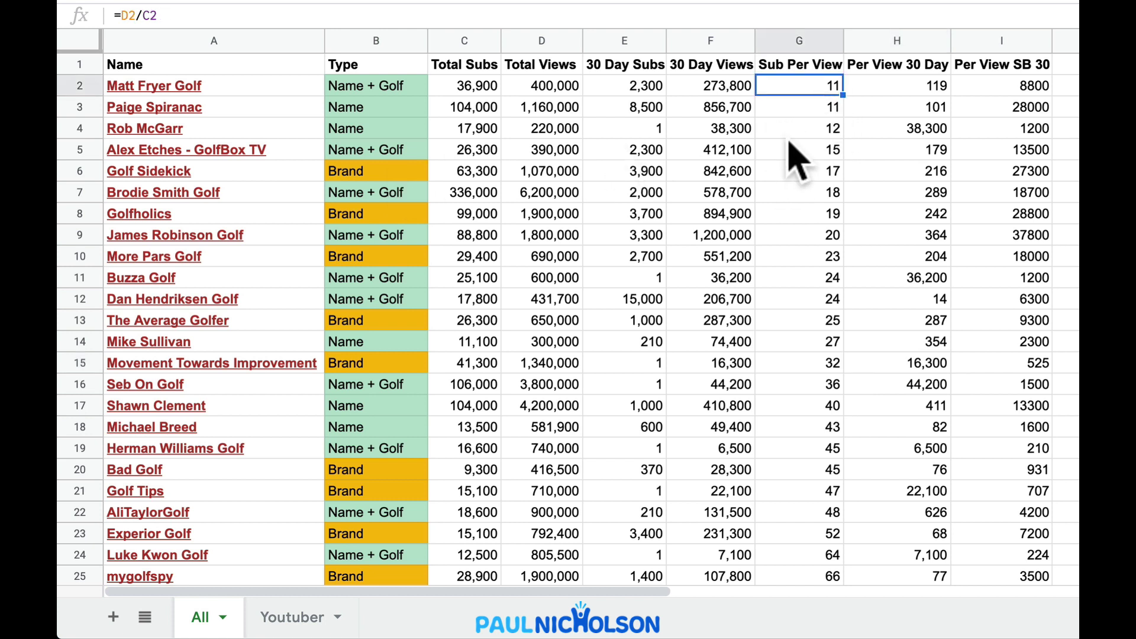
{"action": "left_click", "coordinate": [798, 109]}
{"action": "left_click", "coordinate": [797, 133]}
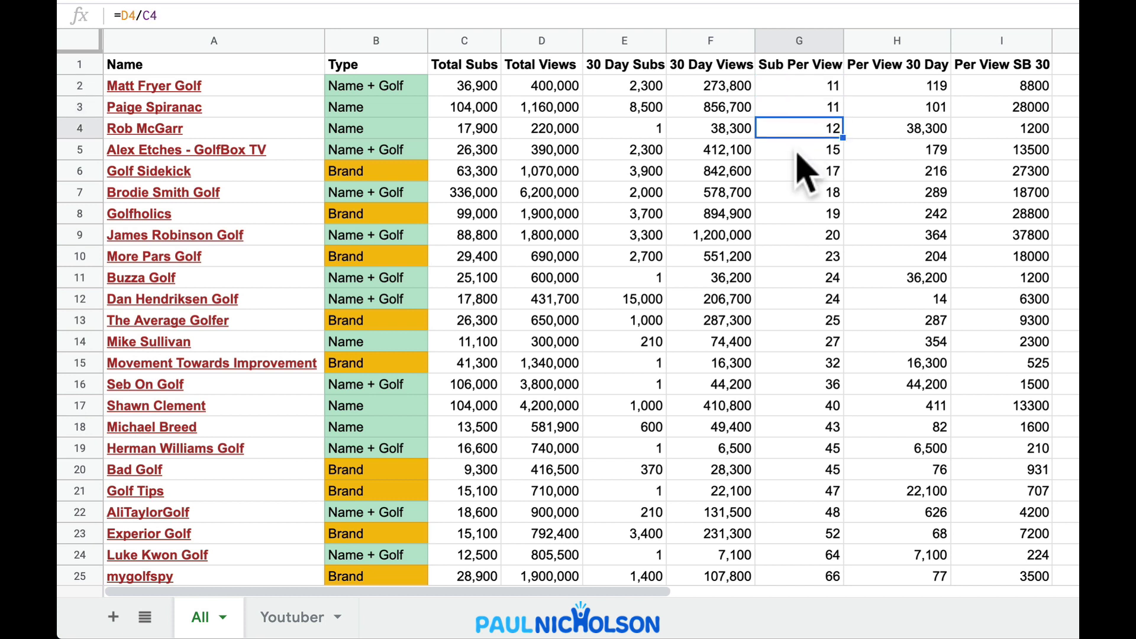
{"action": "left_click", "coordinate": [801, 155]}
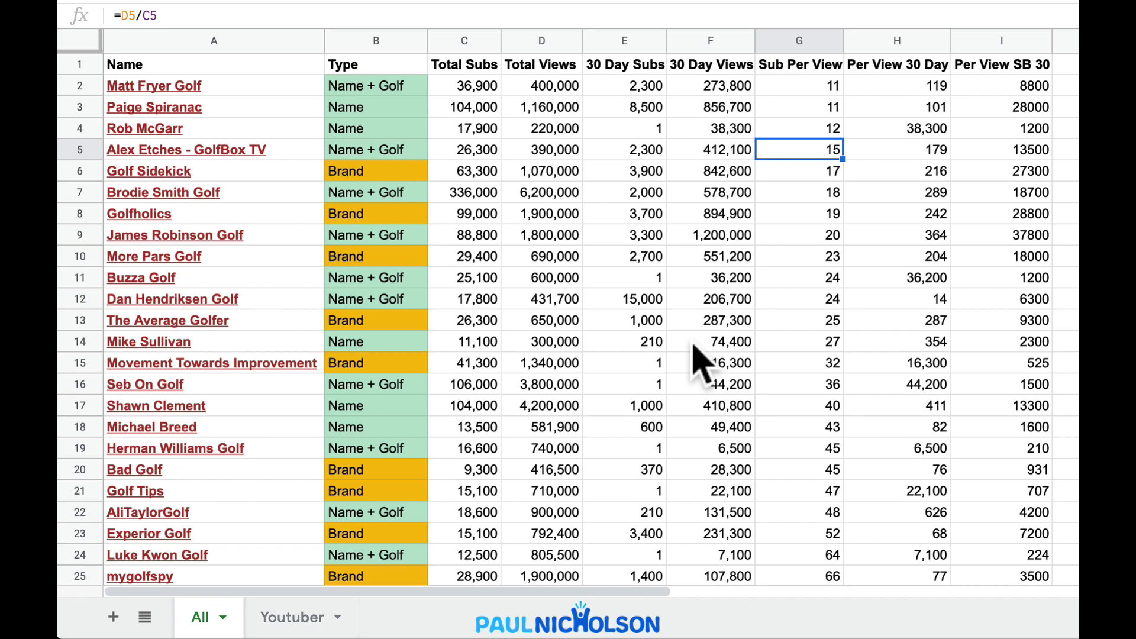
{"action": "scroll", "coordinate": [701, 360], "scroll_direction": "down", "scroll_amount": 20}
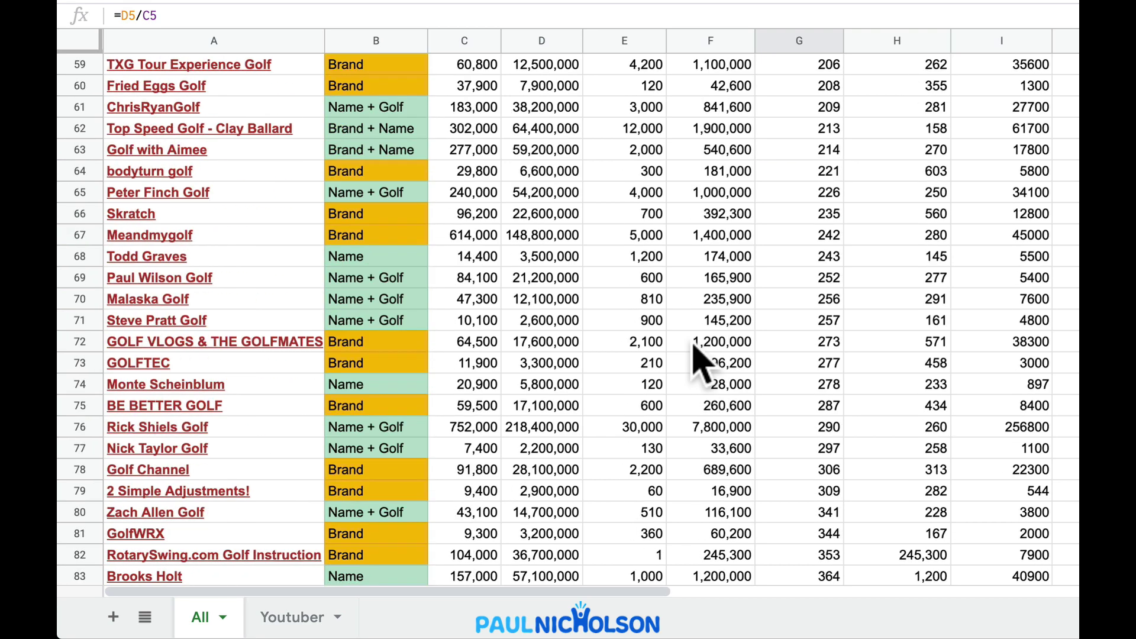
{"action": "scroll", "coordinate": [701, 361], "scroll_direction": "down", "scroll_amount": 8}
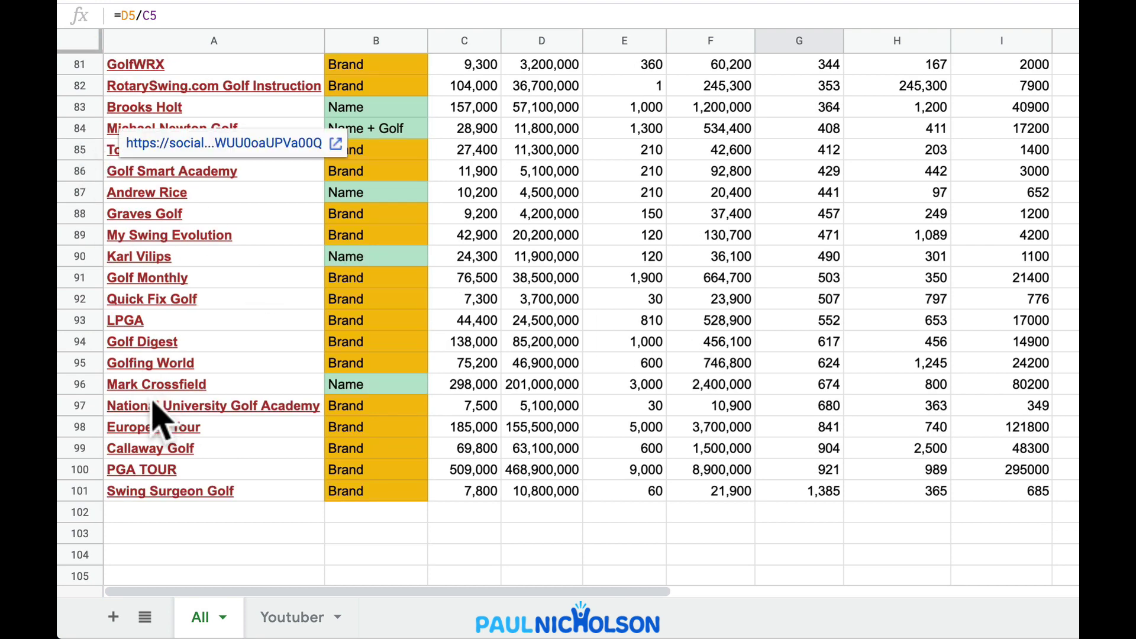
{"action": "left_click", "coordinate": [78, 64]}
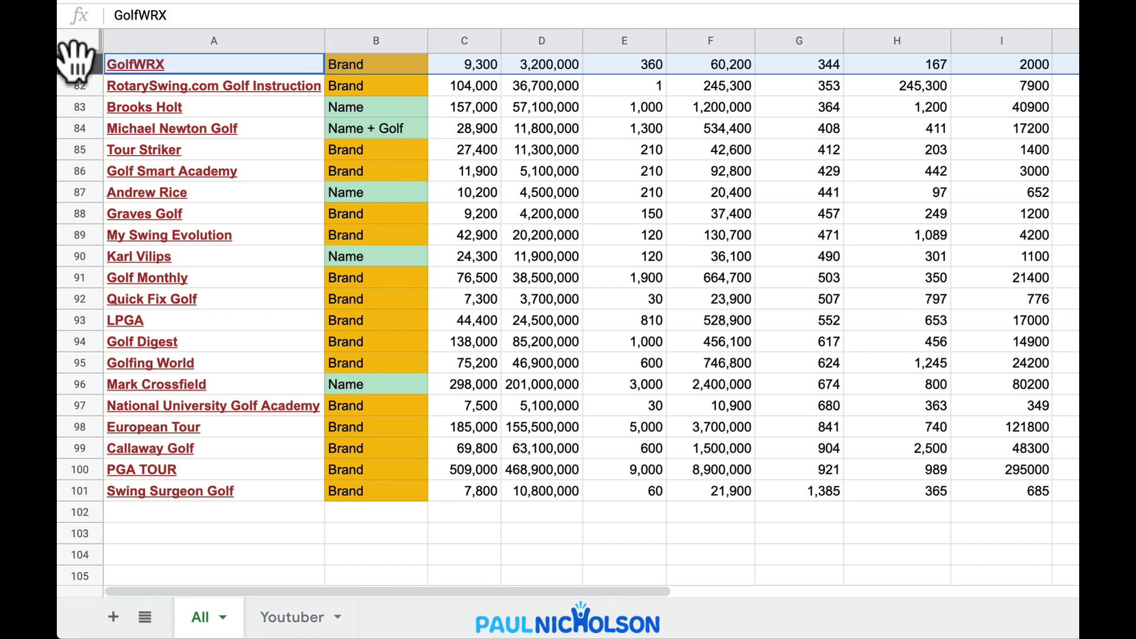
{"action": "left_click", "coordinate": [802, 407]}
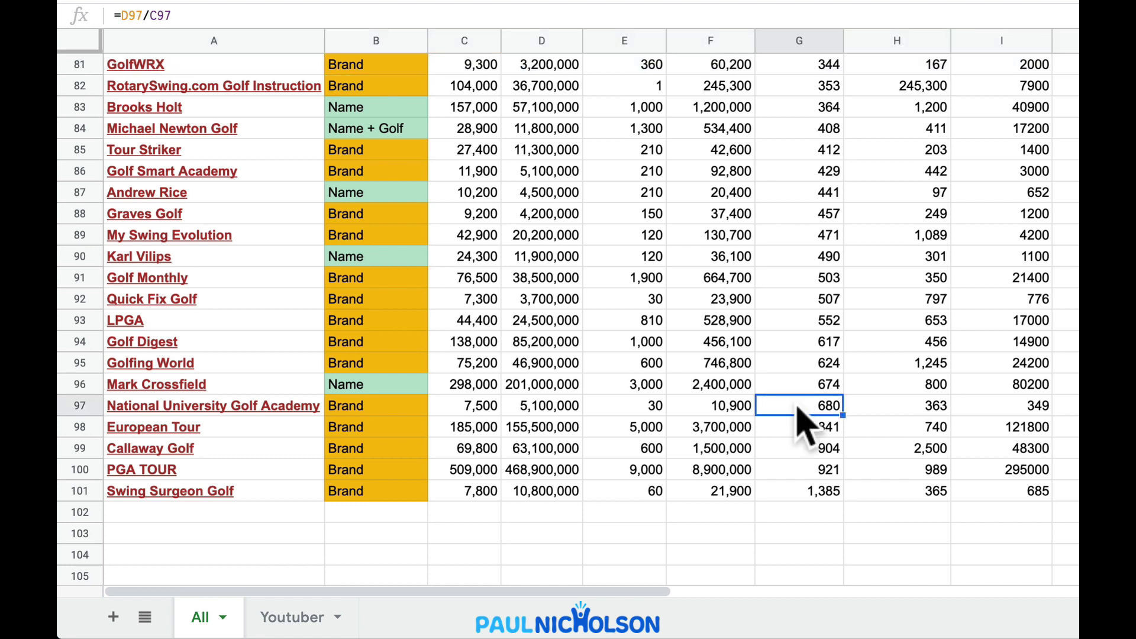
{"action": "left_click", "coordinate": [809, 492]}
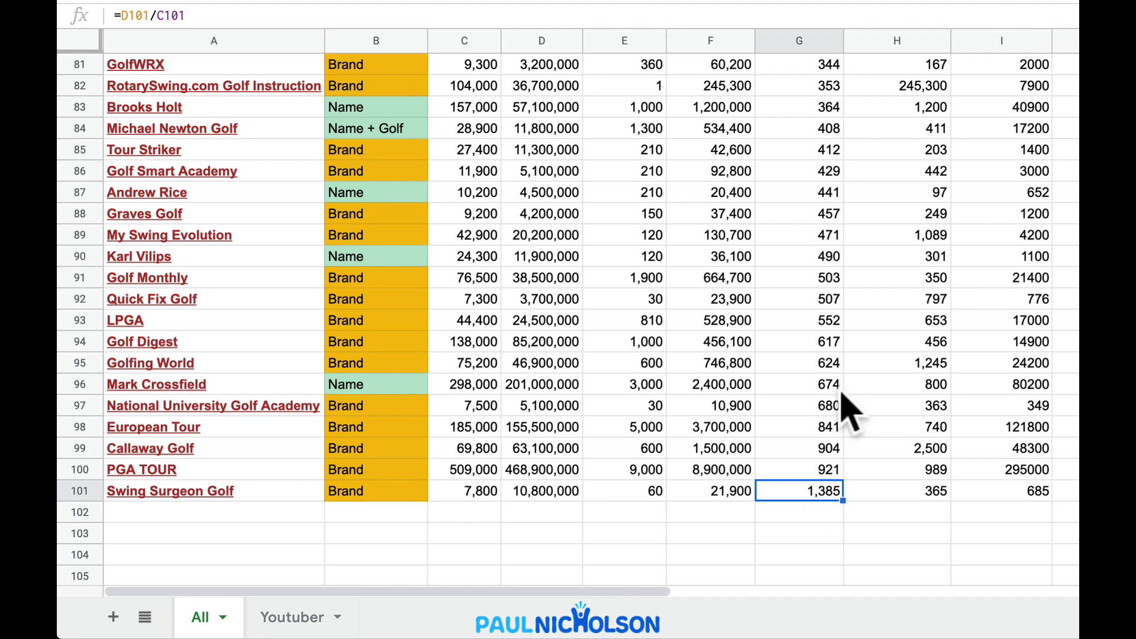
- Compare the channel types and subscriber totals from row 75 down in the All sheet, and return to its first rows
{"action": "scroll", "coordinate": [846, 142], "scroll_direction": "up", "scroll_amount": 2}
{"action": "scroll", "coordinate": [846, 142], "scroll_direction": "up", "scroll_amount": 1}
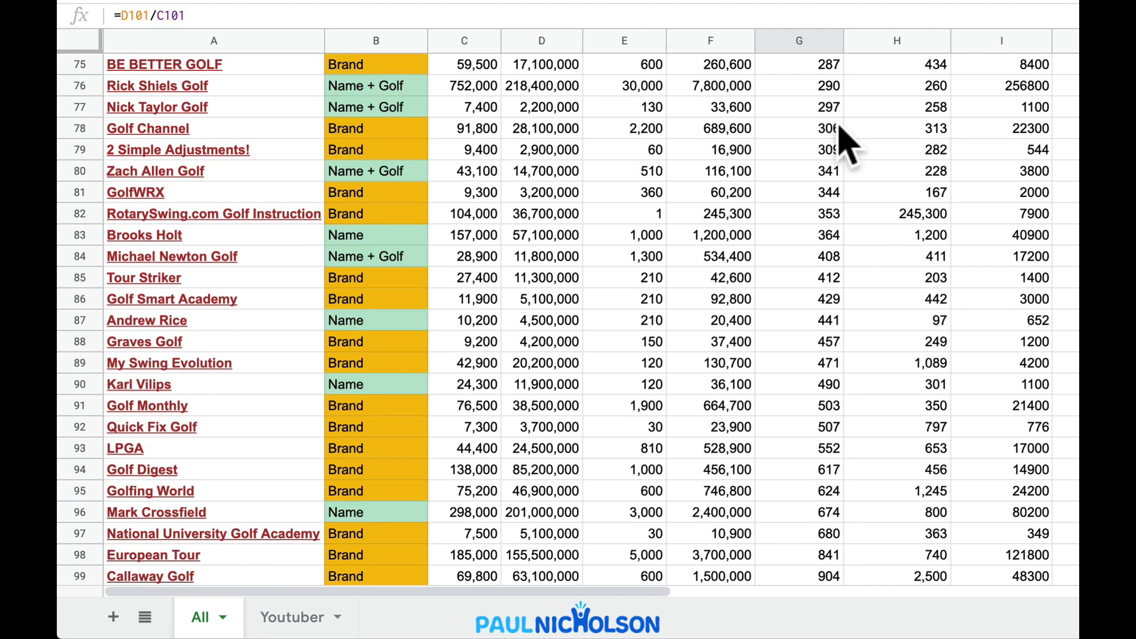
{"action": "scroll", "coordinate": [847, 144], "scroll_direction": "down", "scroll_amount": 1}
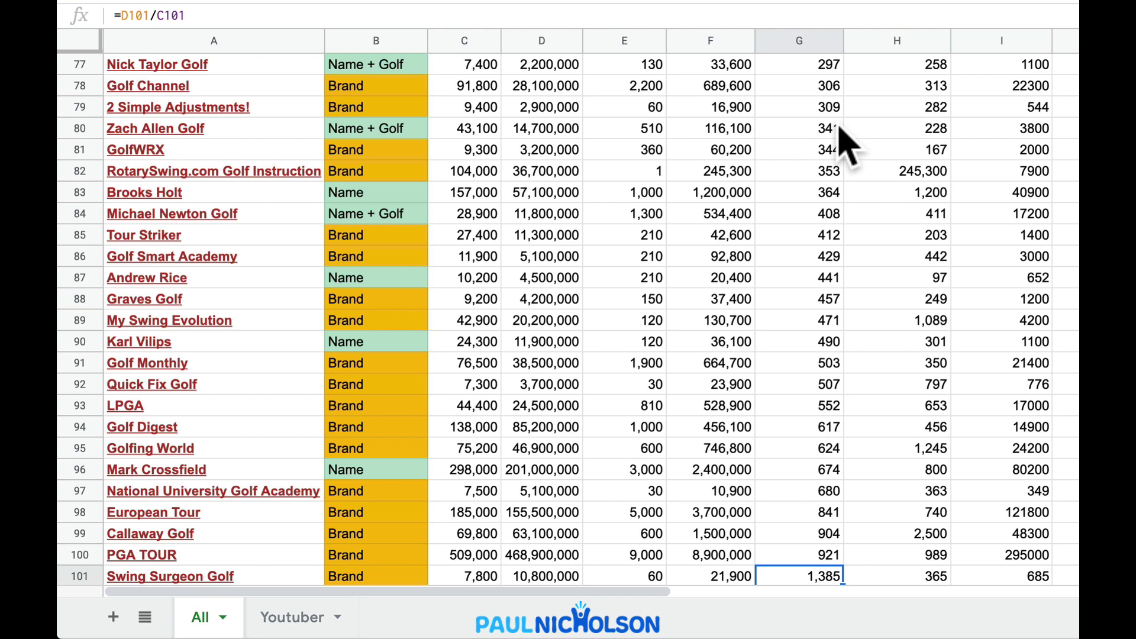
{"action": "scroll", "coordinate": [846, 142], "scroll_direction": "up", "scroll_amount": 1}
{"action": "left_click", "coordinate": [69, 73]}
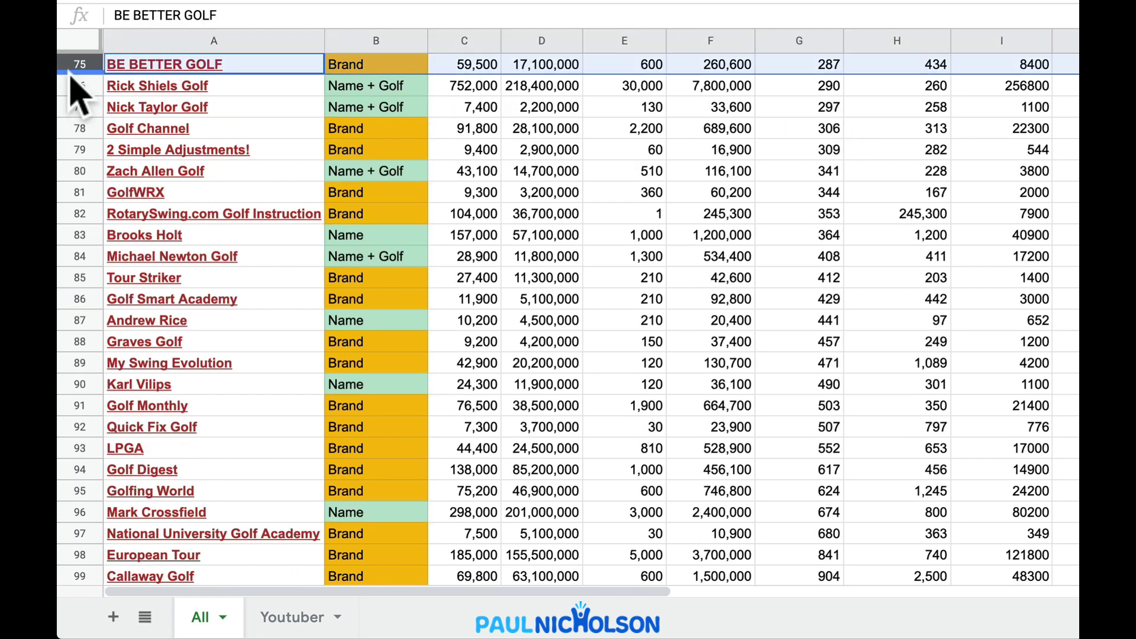
{"action": "left_click", "coordinate": [72, 86]}
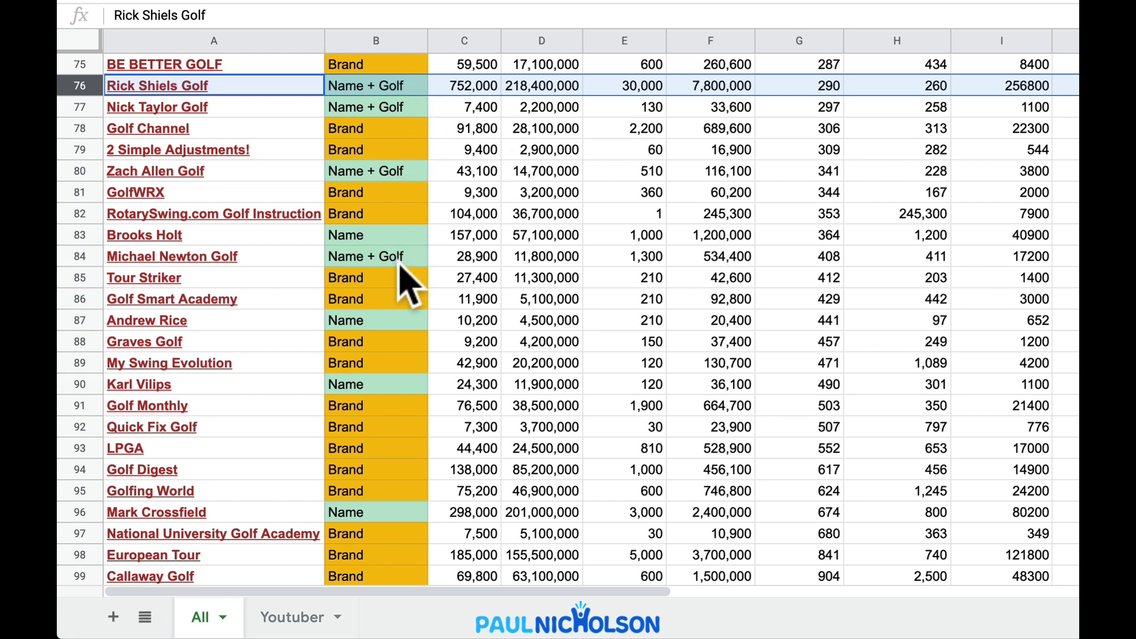
{"action": "left_click", "coordinate": [527, 470]}
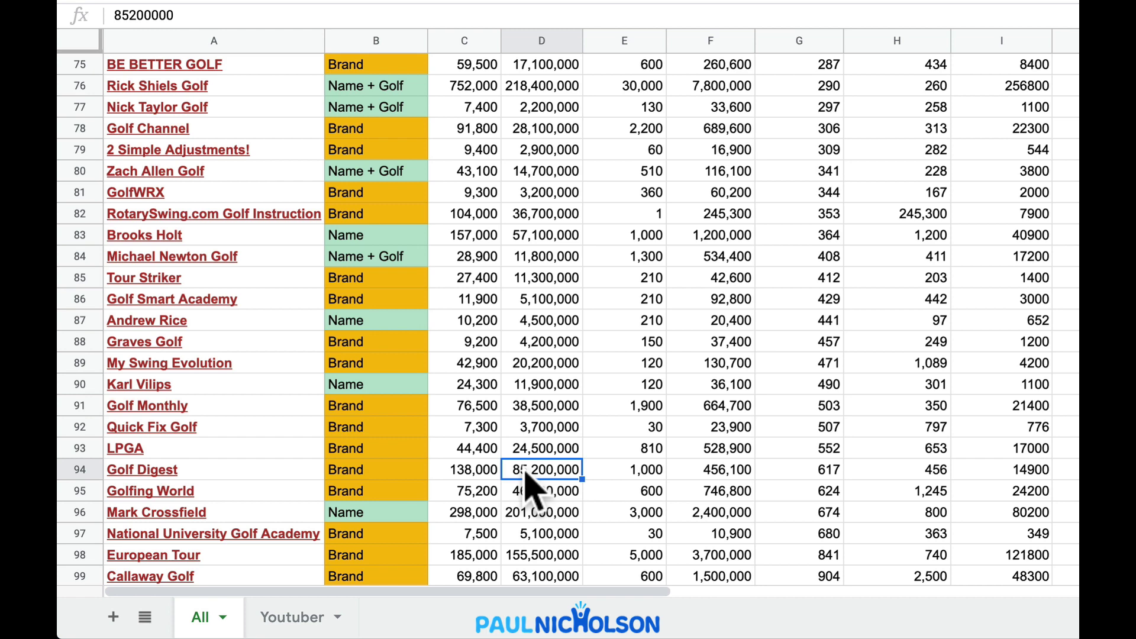
{"action": "left_click", "coordinate": [477, 324]}
{"action": "scroll", "coordinate": [480, 340], "scroll_direction": "up", "scroll_amount": 20}
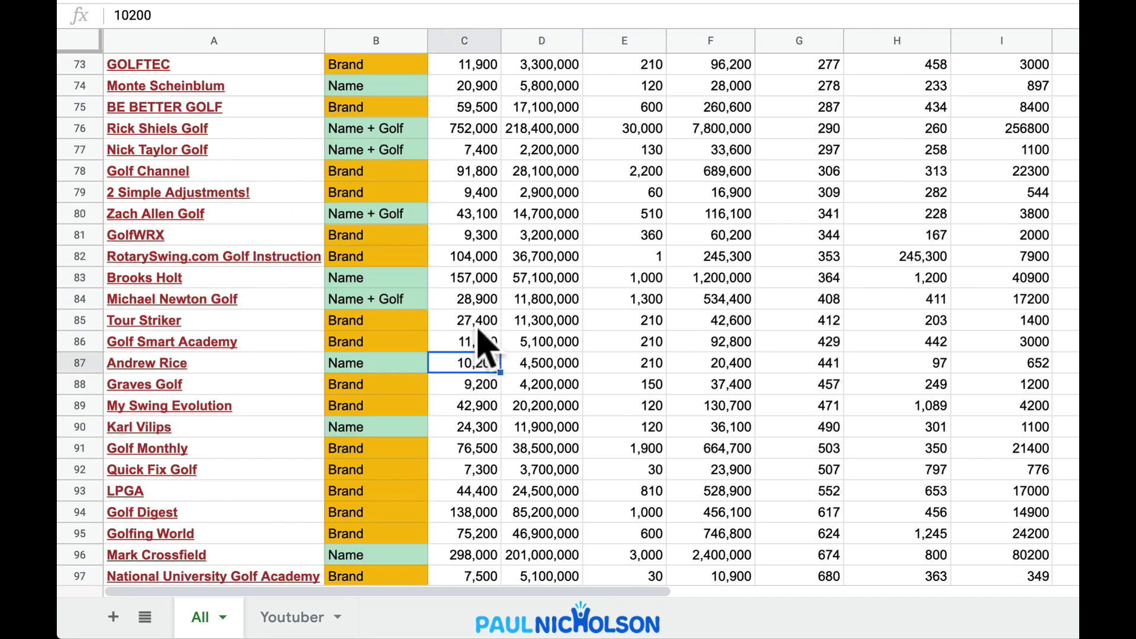
{"action": "scroll", "coordinate": [480, 340], "scroll_direction": "down", "scroll_amount": 20}
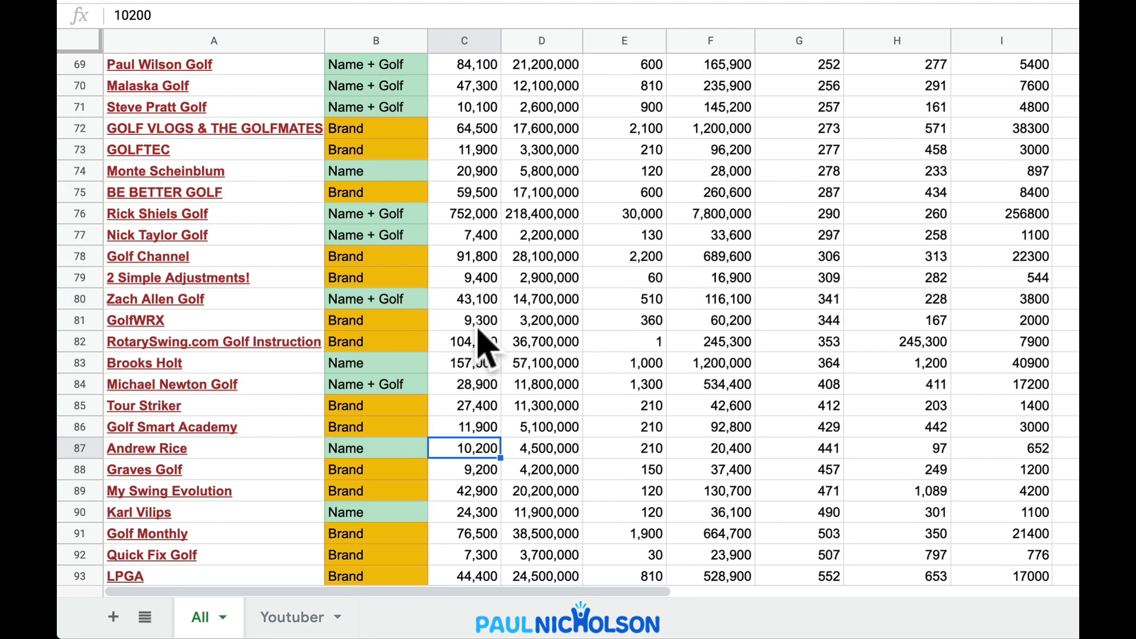
{"action": "scroll", "coordinate": [481, 340], "scroll_direction": "up", "scroll_amount": 20}
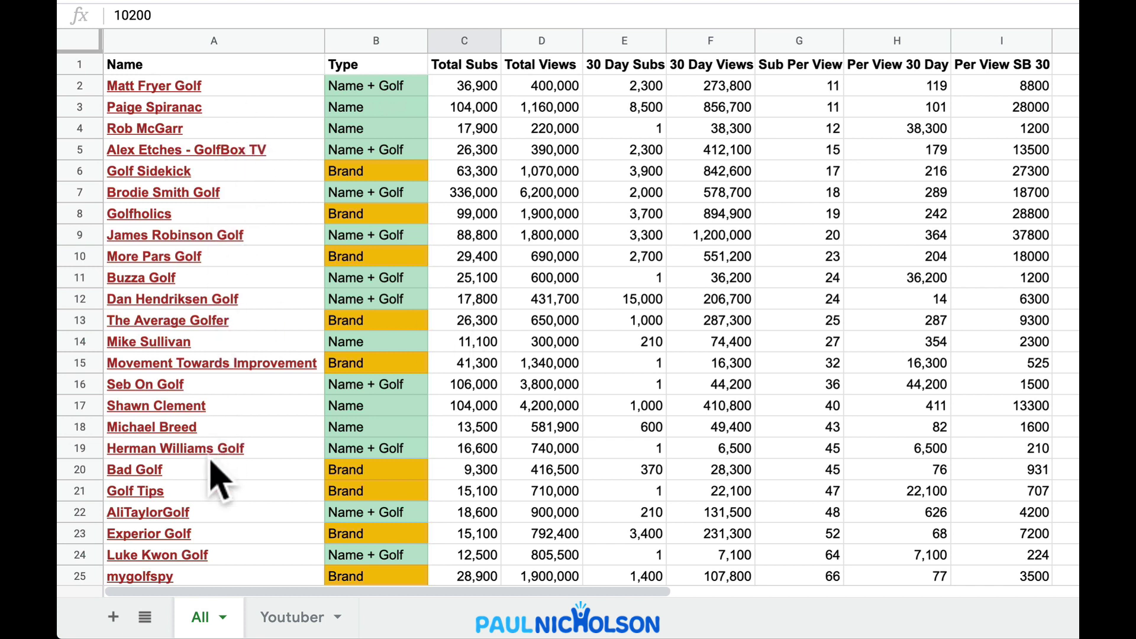
{"action": "mouse_move", "coordinate": [212, 463]}
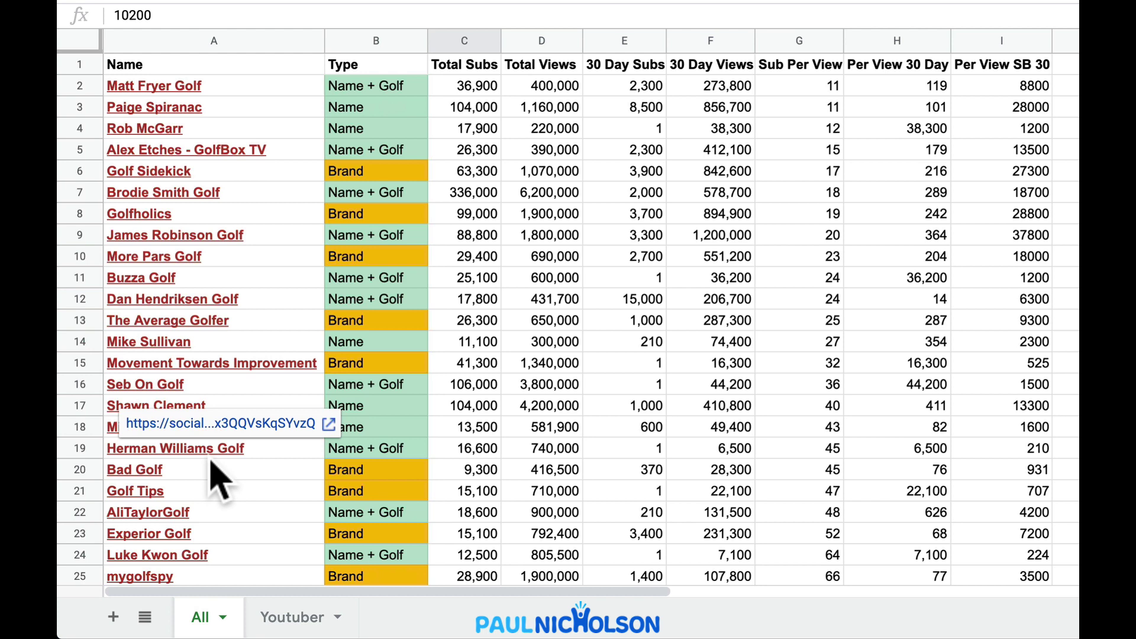
- Sort the entire Youtuber sheet by Total Subs in Z → A order, treating the first row as a header
{"action": "left_click", "coordinate": [284, 617]}
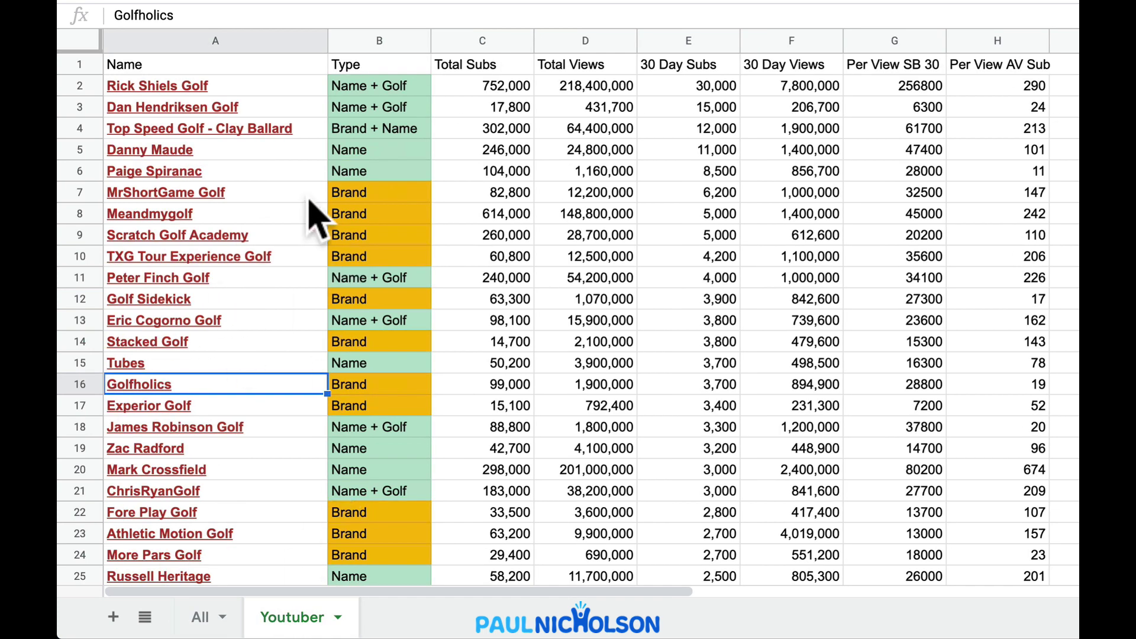
{"action": "left_click", "coordinate": [408, 2]}
{"action": "left_click", "coordinate": [444, 98]}
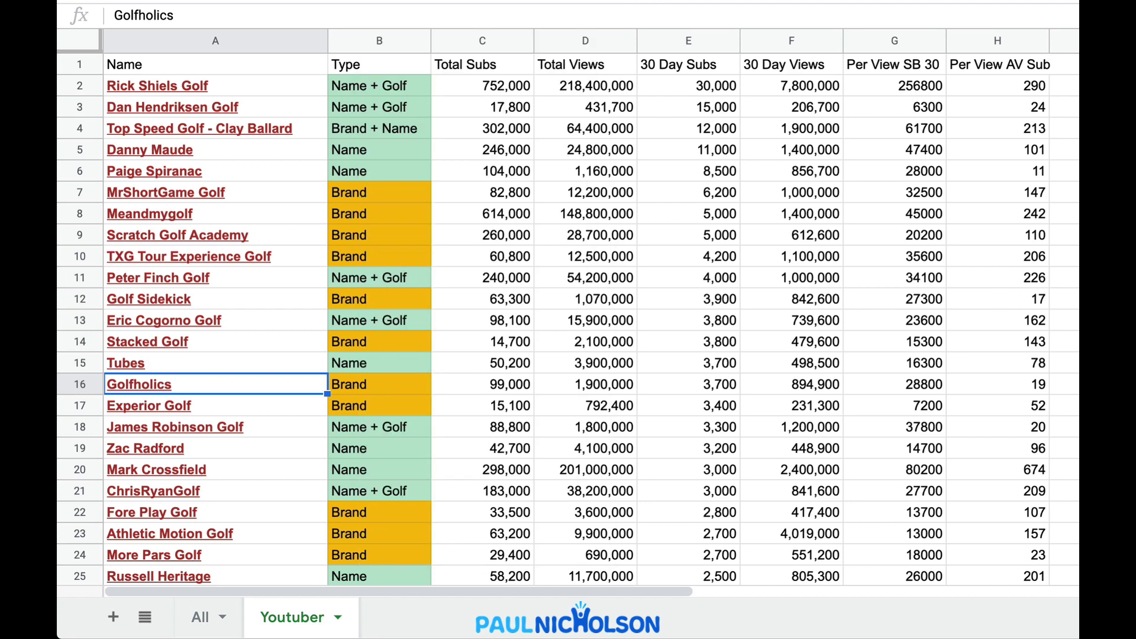
{"action": "left_click", "coordinate": [80, 42]}
{"action": "left_click", "coordinate": [402, 2]}
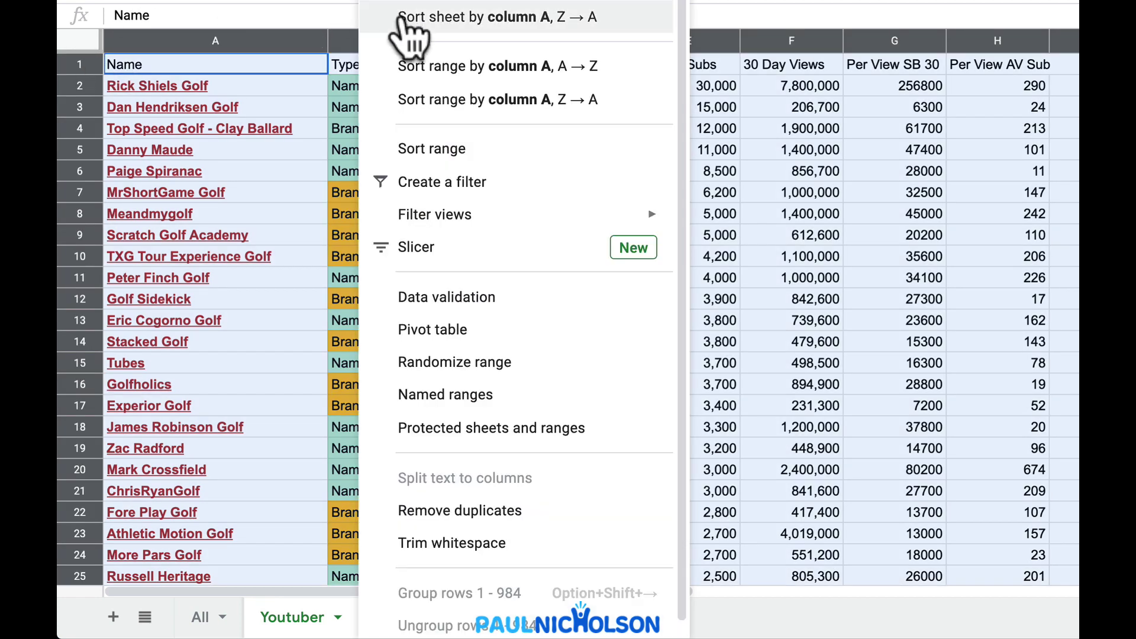
{"action": "left_click", "coordinate": [467, 153]}
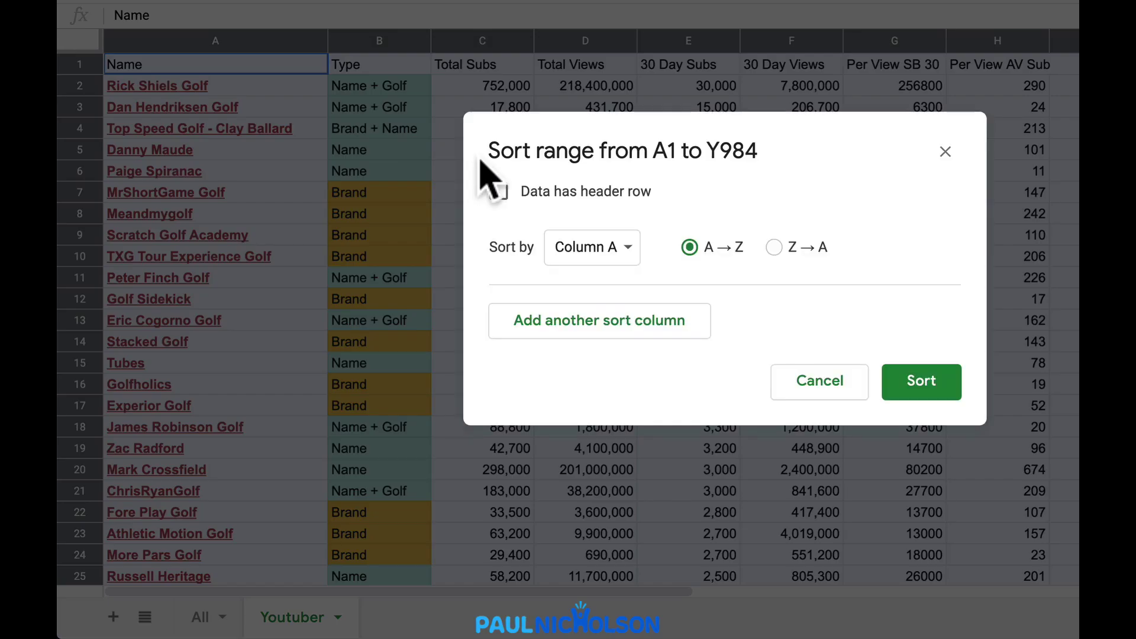
{"action": "left_click", "coordinate": [534, 191]}
{"action": "left_click", "coordinate": [592, 249]}
{"action": "left_click", "coordinate": [627, 311]}
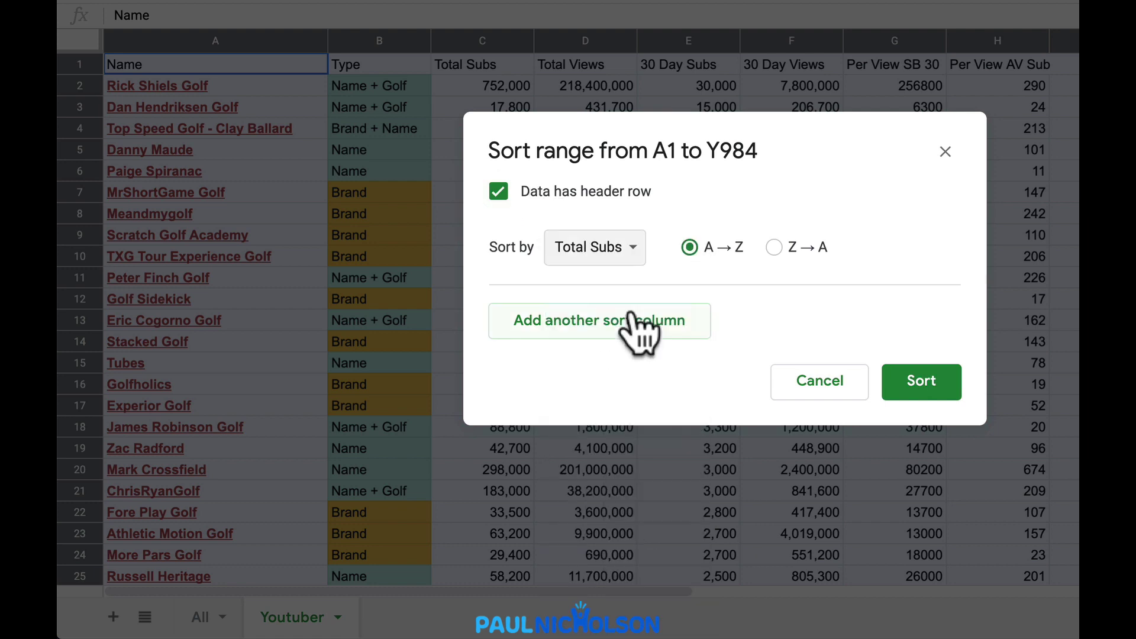
{"action": "left_click", "coordinate": [774, 247]}
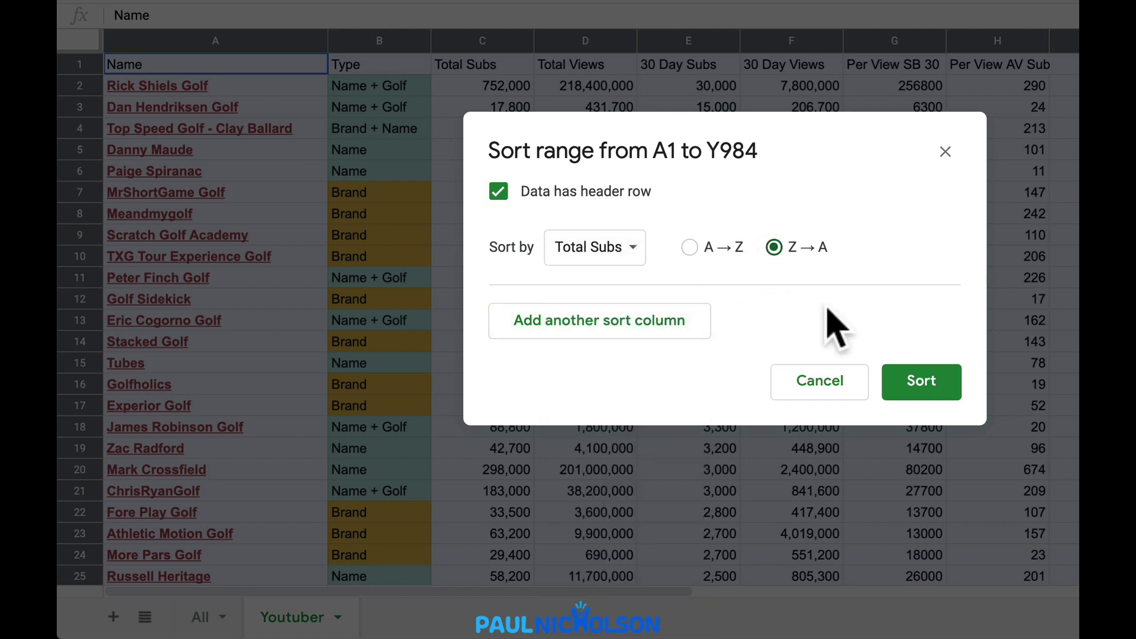
{"action": "left_click", "coordinate": [920, 382]}
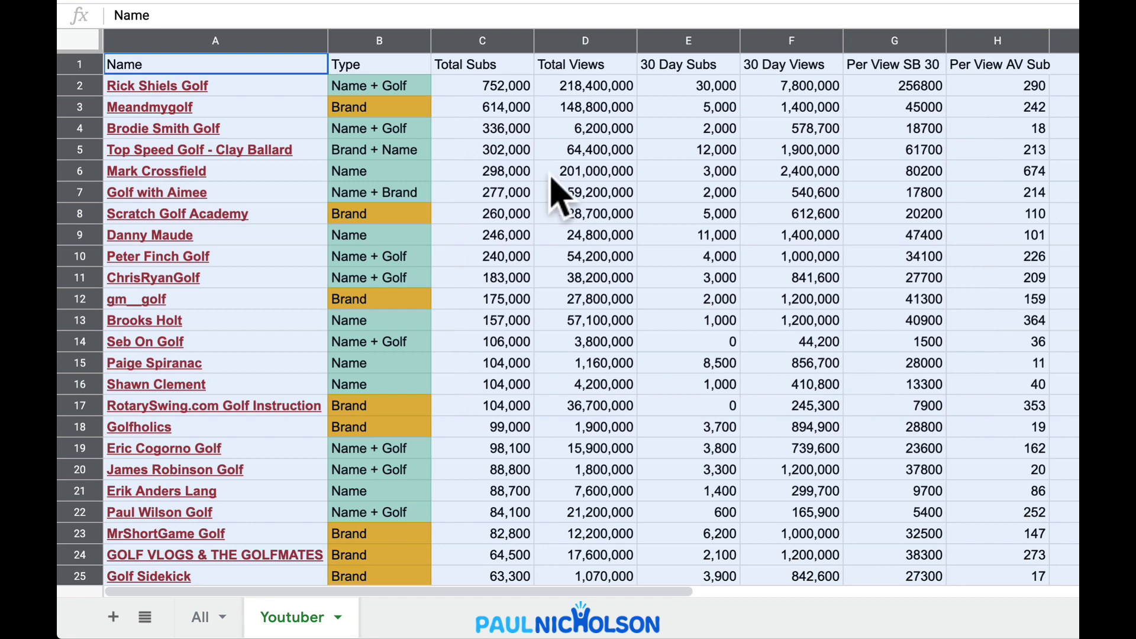
{"action": "left_click", "coordinate": [392, 1]}
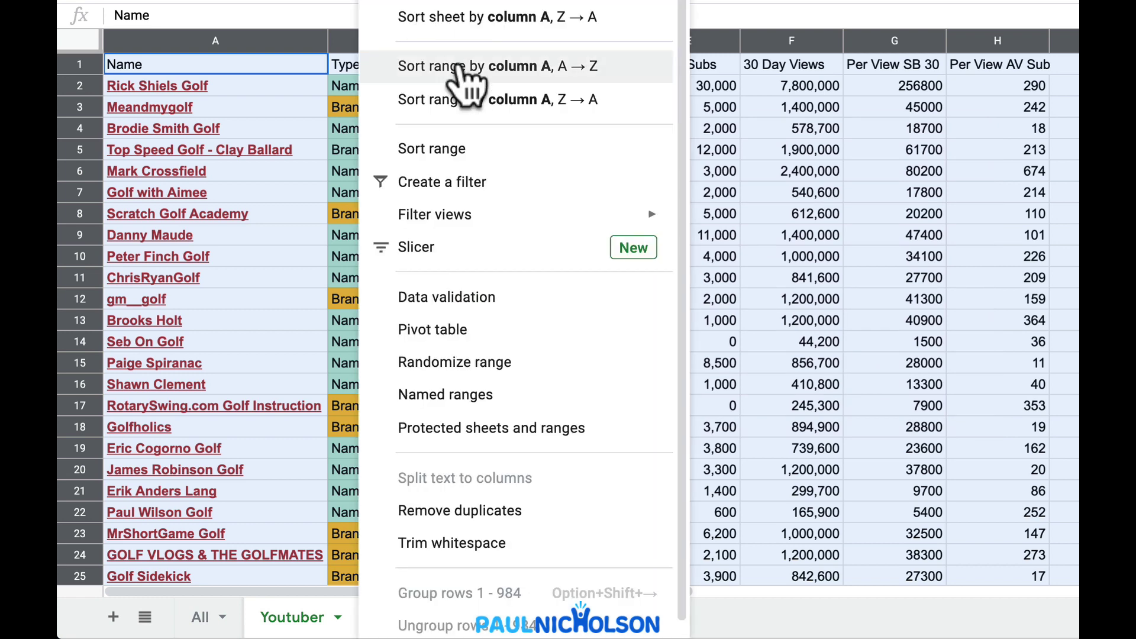
{"action": "left_click", "coordinate": [450, 149]}
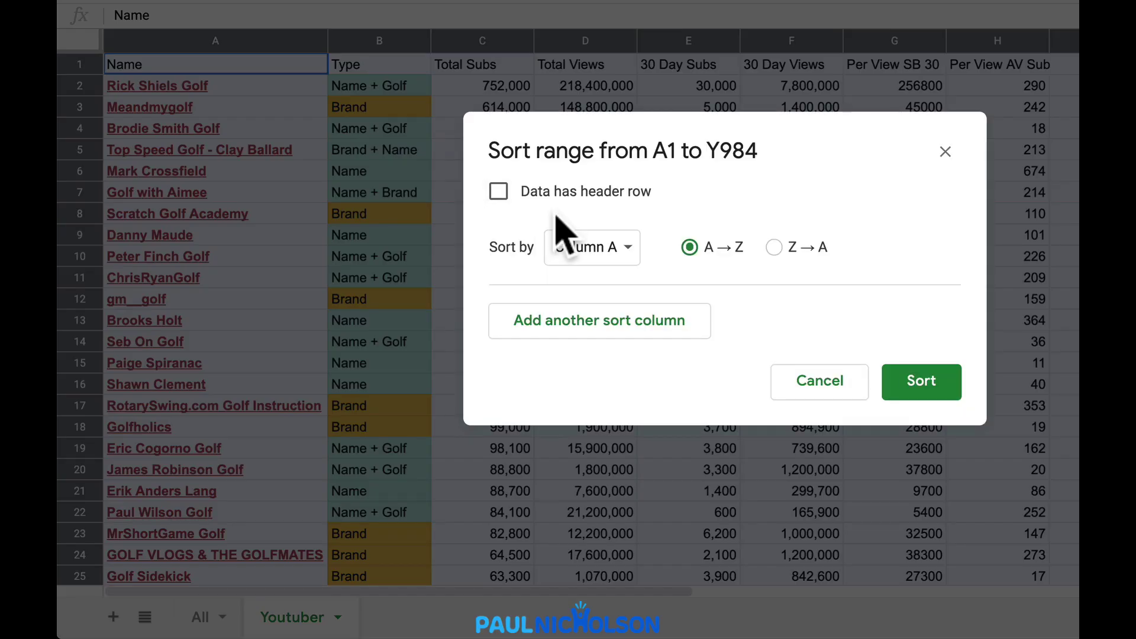
{"action": "left_click", "coordinate": [583, 193]}
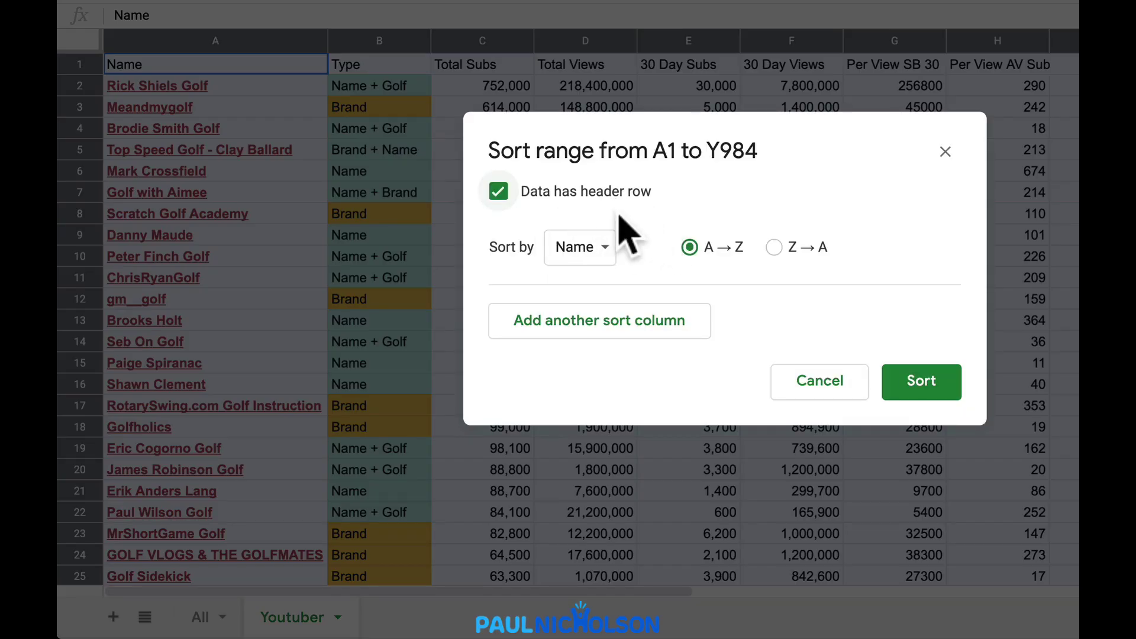
{"action": "left_click", "coordinate": [610, 248]}
{"action": "left_click", "coordinate": [807, 381]}
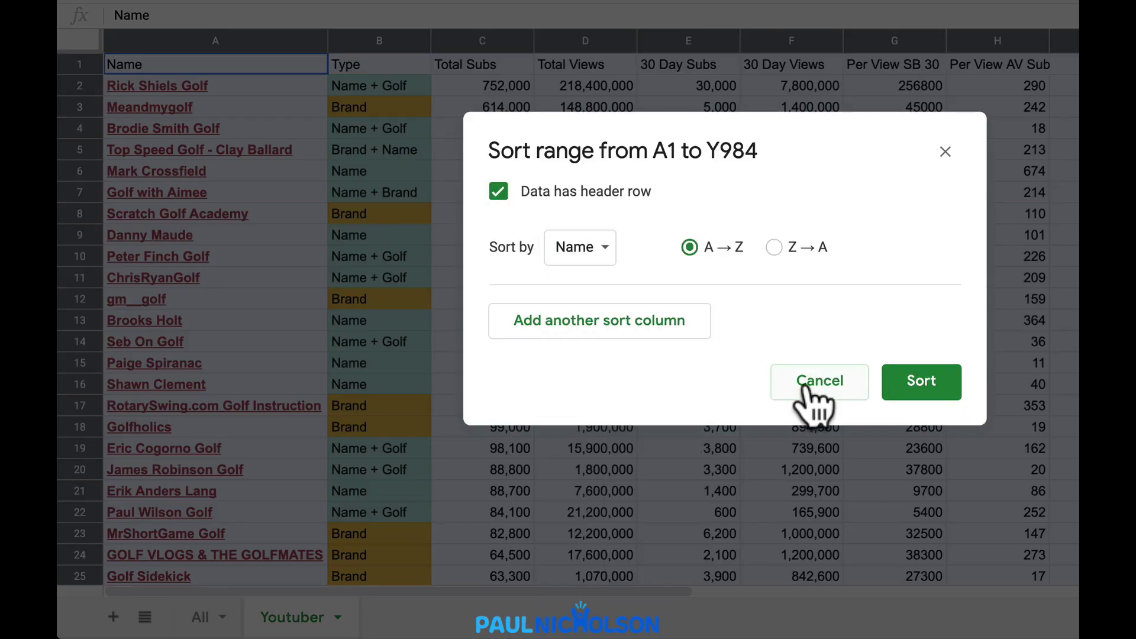
- Sort the entire Youtuber sheet by Per View AV Sub in A → Z order, treating the first row as a header
{"action": "left_click", "coordinate": [819, 381]}
{"action": "left_click", "coordinate": [822, 388]}
{"action": "left_click", "coordinate": [80, 42]}
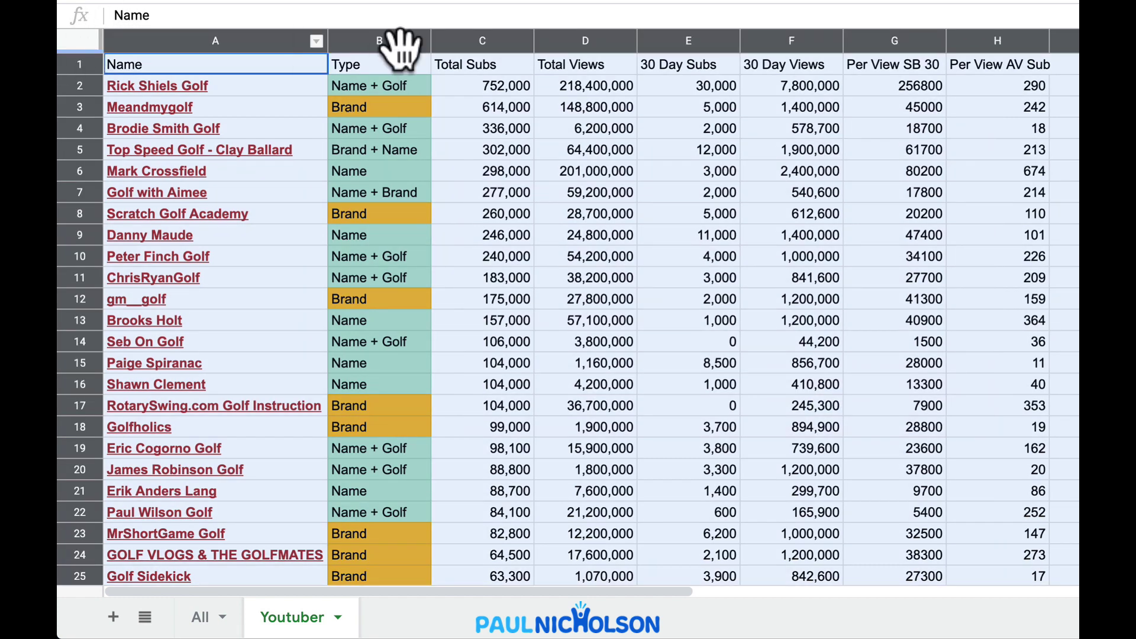
{"action": "left_click", "coordinate": [414, 1]}
{"action": "left_click", "coordinate": [454, 150]}
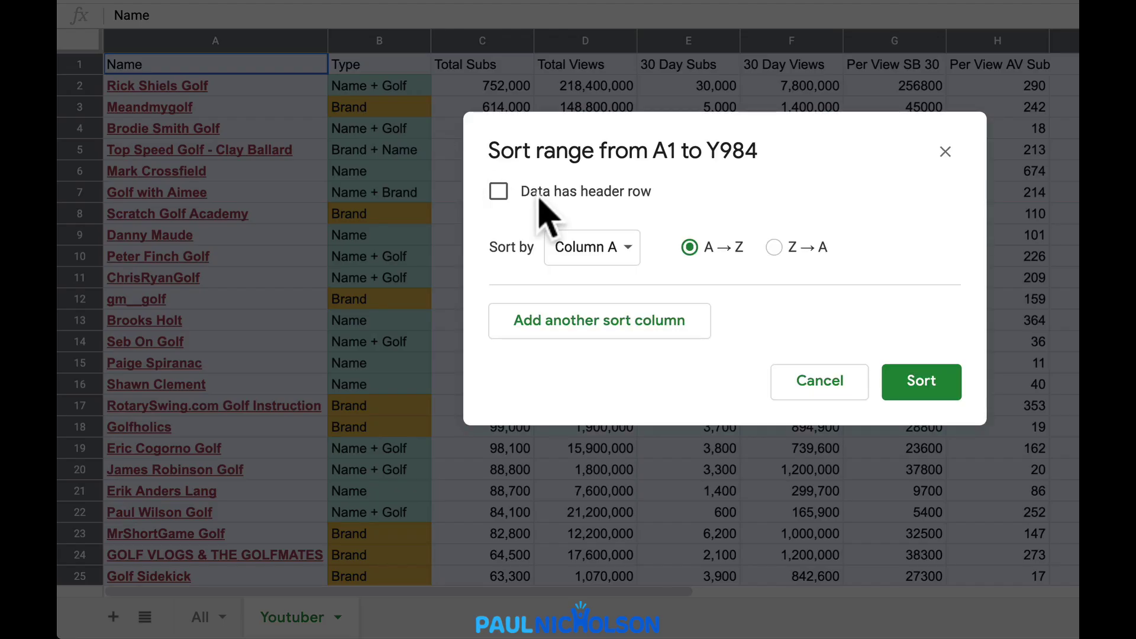
{"action": "left_click", "coordinate": [546, 192]}
{"action": "left_click", "coordinate": [603, 248]}
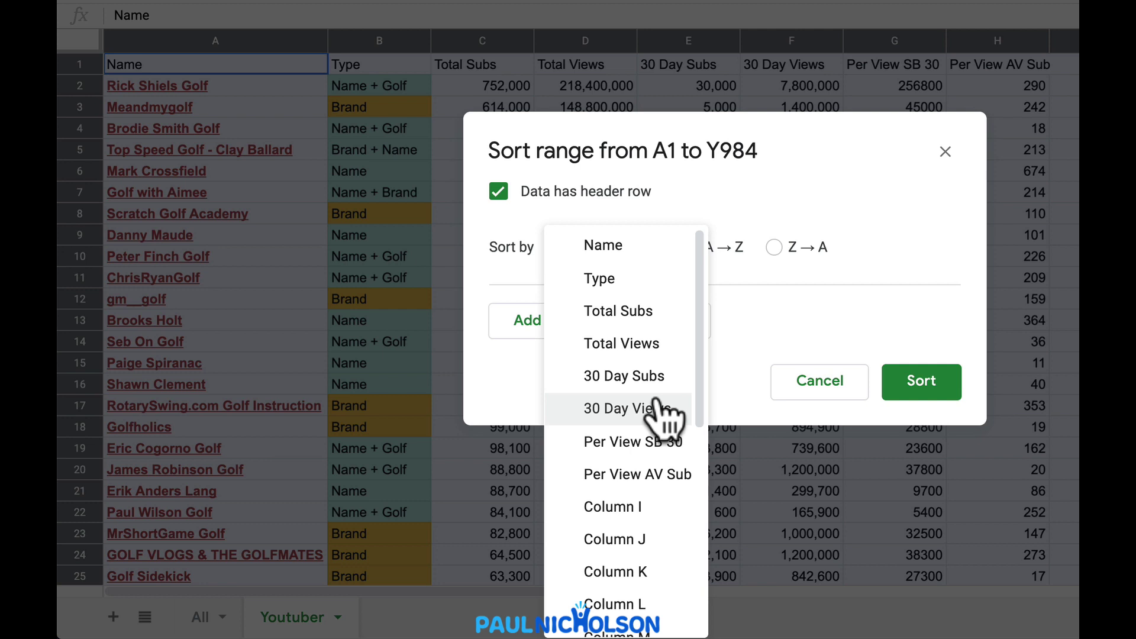
{"action": "left_click", "coordinate": [647, 474]}
{"action": "left_click", "coordinate": [921, 382]}
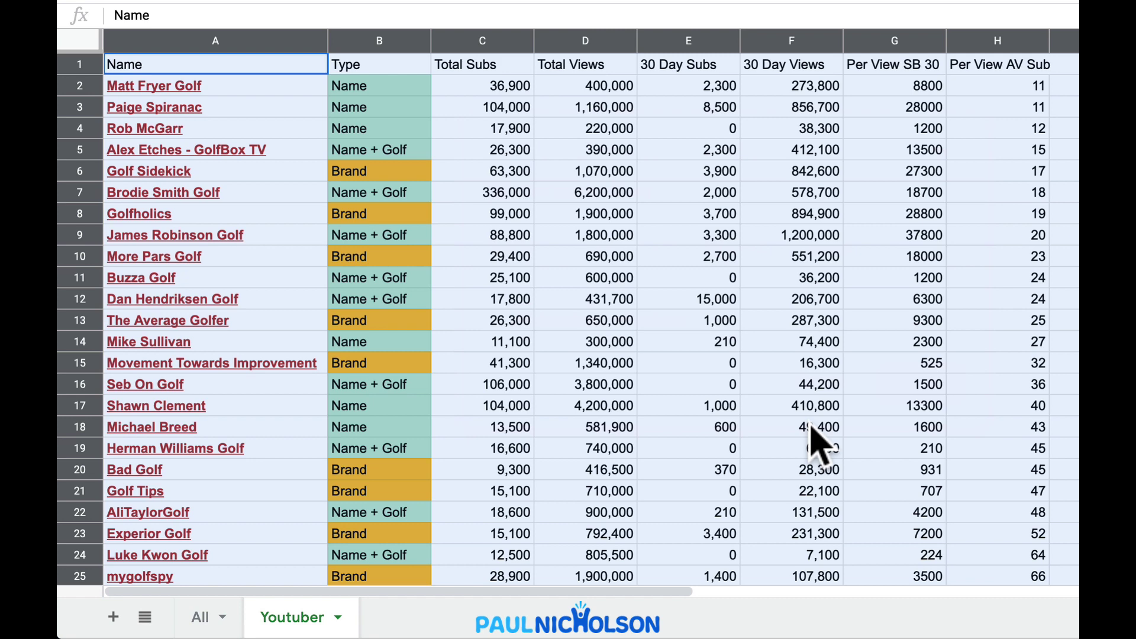
- Examine the views-per-subscriber ratios against types and subscriber totals in the last filled rows of the Youtuber sheet, and return to its first rows
{"action": "left_click", "coordinate": [558, 372]}
{"action": "scroll", "coordinate": [562, 387], "scroll_direction": "down", "scroll_amount": 15}
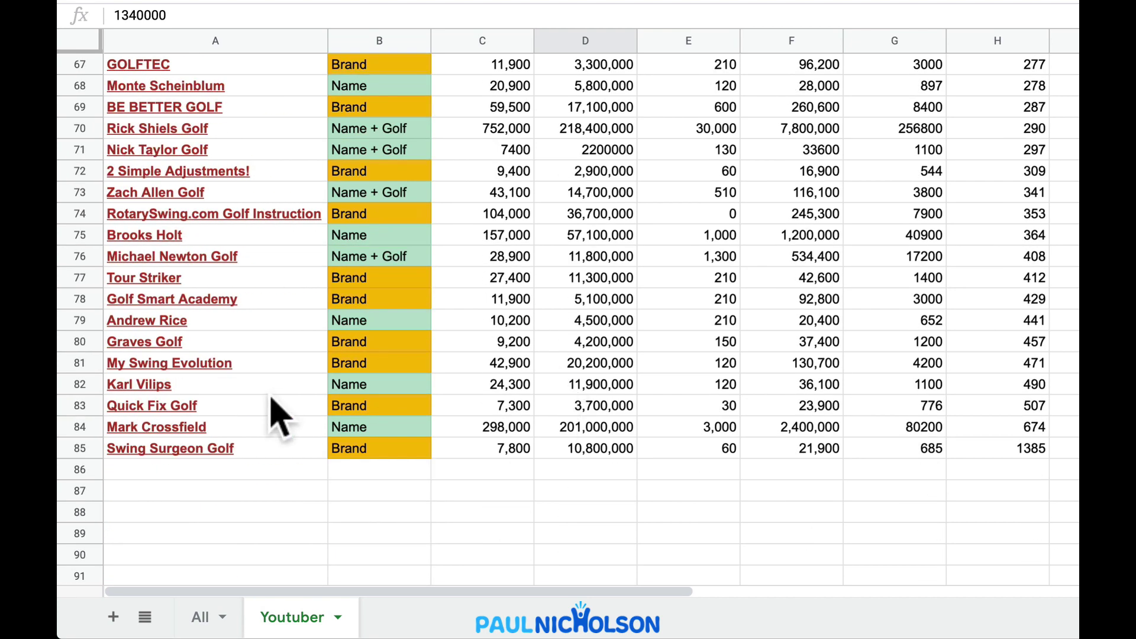
{"action": "mouse_move", "coordinate": [276, 289]}
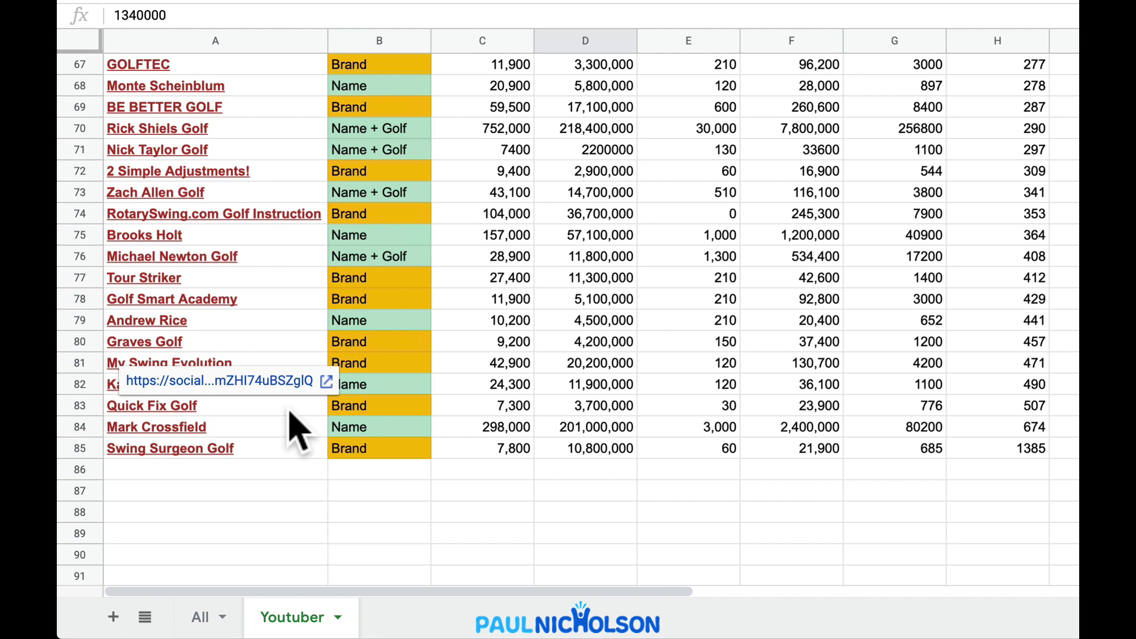
{"action": "left_click", "coordinate": [354, 531]}
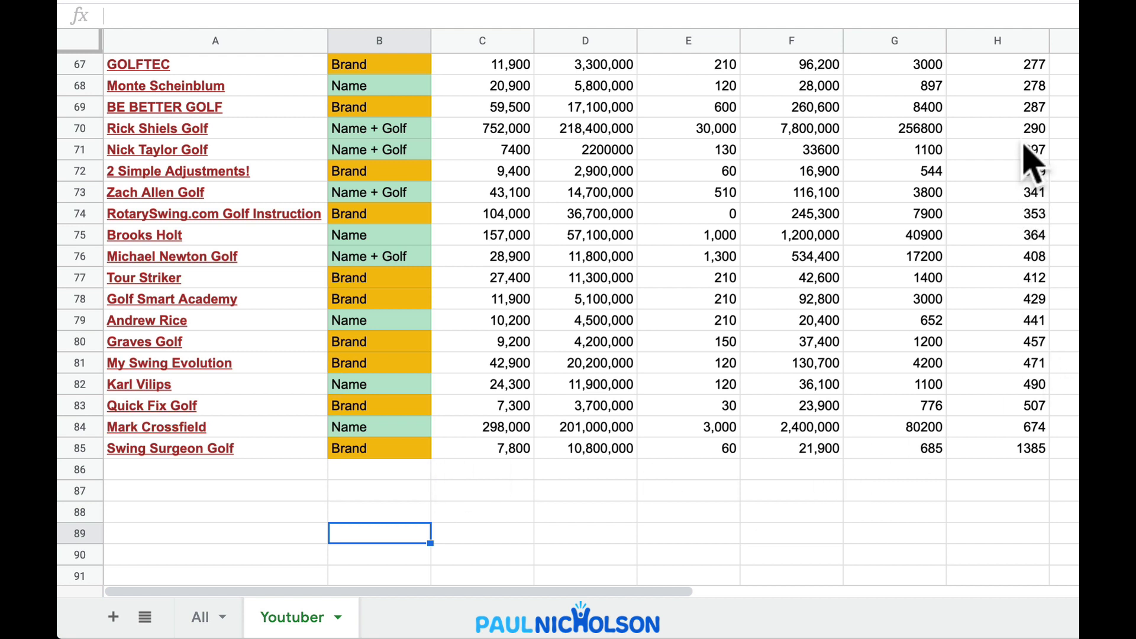
{"action": "left_click_drag", "start_coordinate": [1030, 88], "coordinate": [1011, 449]}
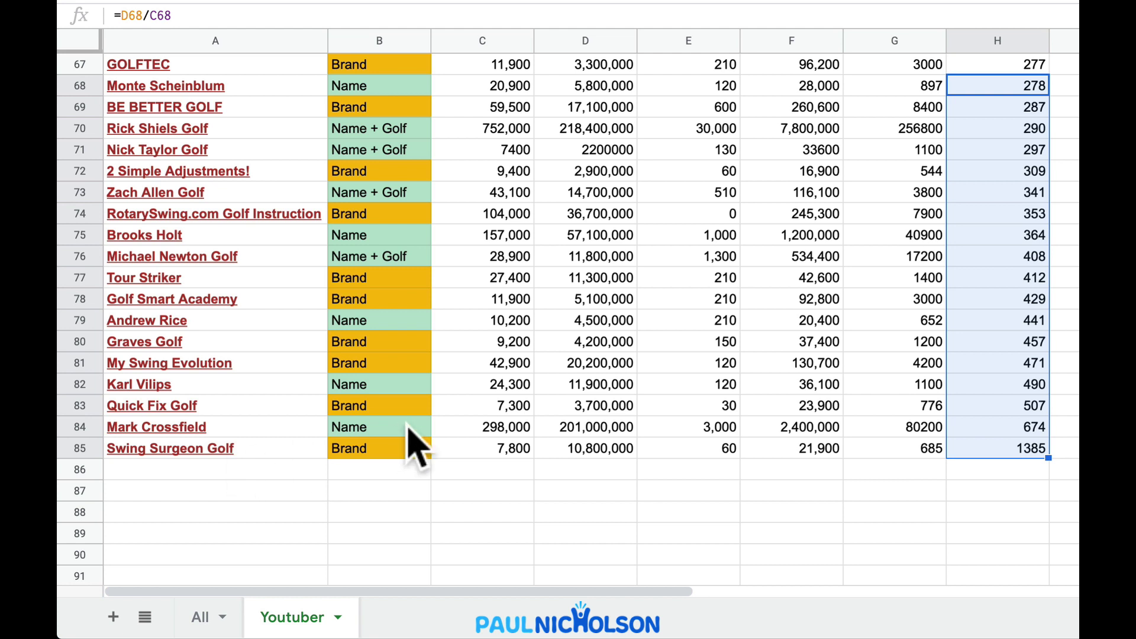
{"action": "left_click", "coordinate": [507, 238]}
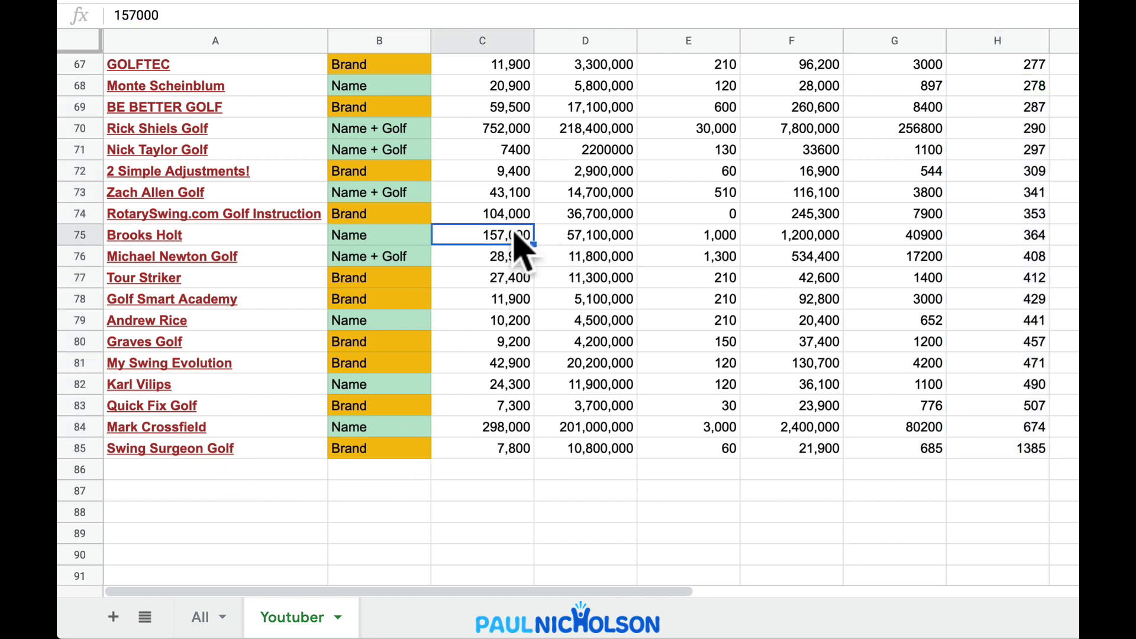
{"action": "left_click", "coordinate": [597, 239]}
{"action": "left_click", "coordinate": [508, 241]}
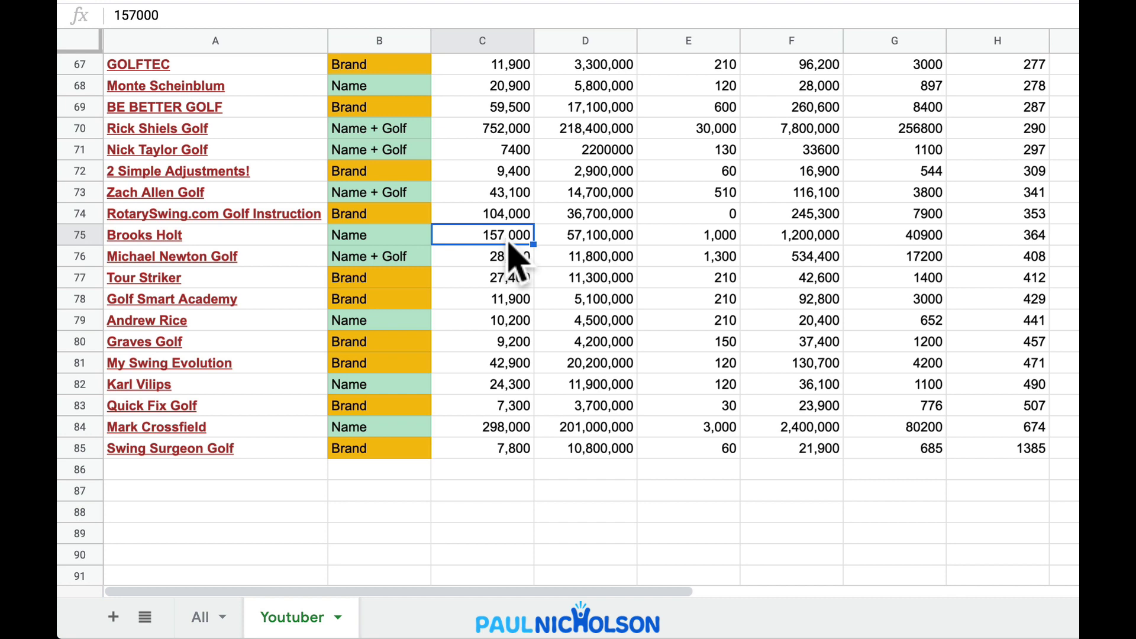
{"action": "scroll", "coordinate": [514, 259], "scroll_direction": "up", "scroll_amount": 15}
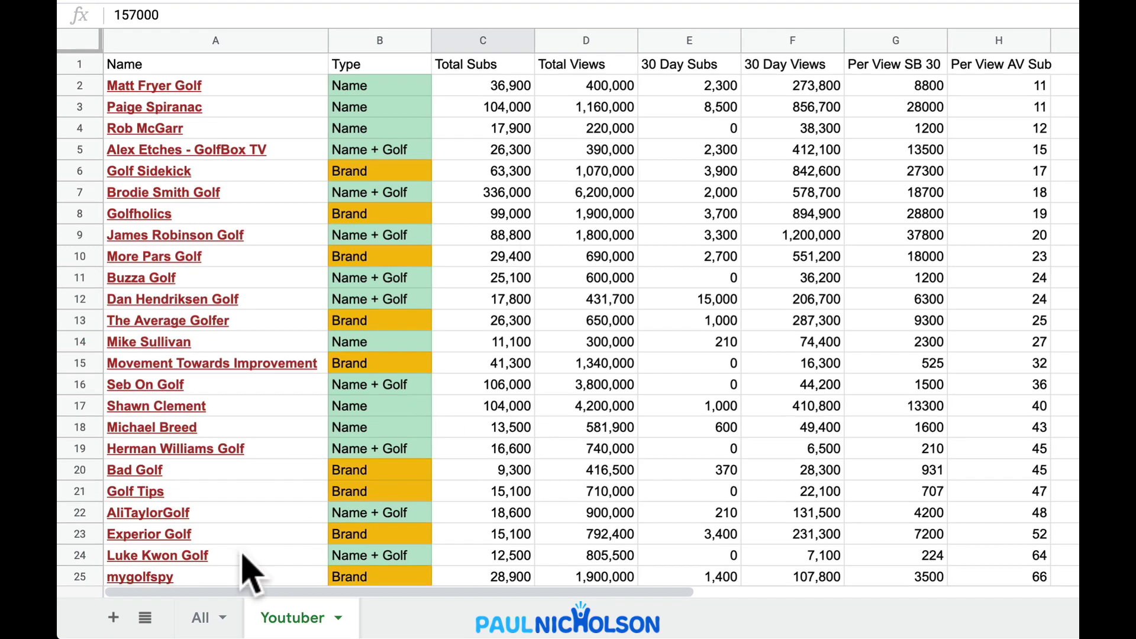
- Sort the entire All sheet by Total Subs in Z → A order, treating the first row as a header
{"action": "left_click", "coordinate": [200, 617]}
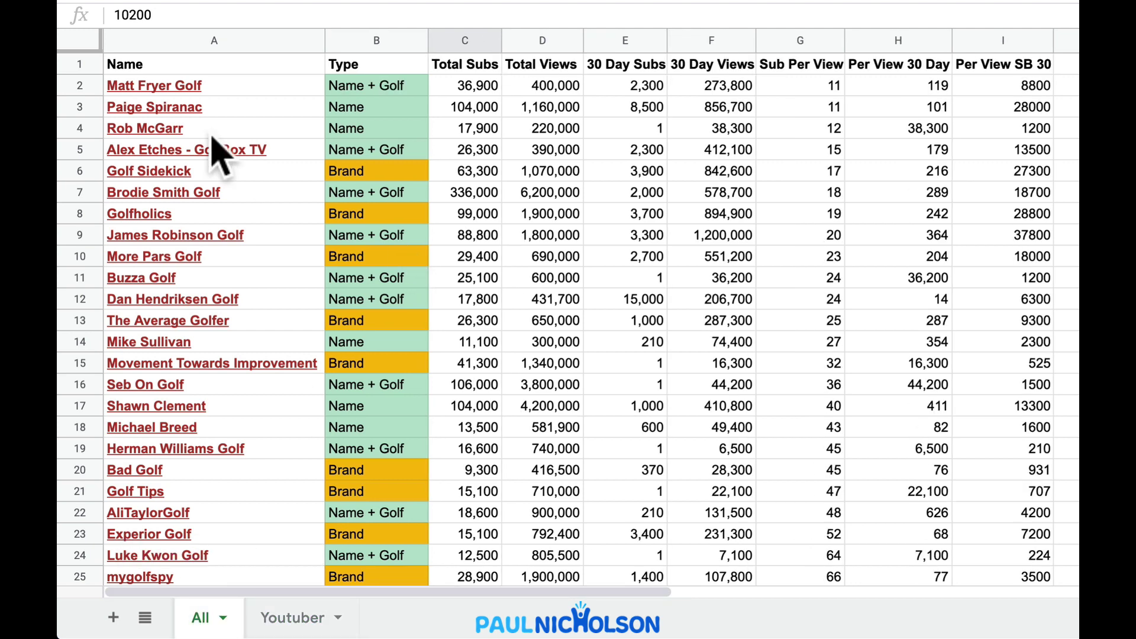
{"action": "left_click", "coordinate": [79, 40]}
{"action": "left_click", "coordinate": [418, 3]}
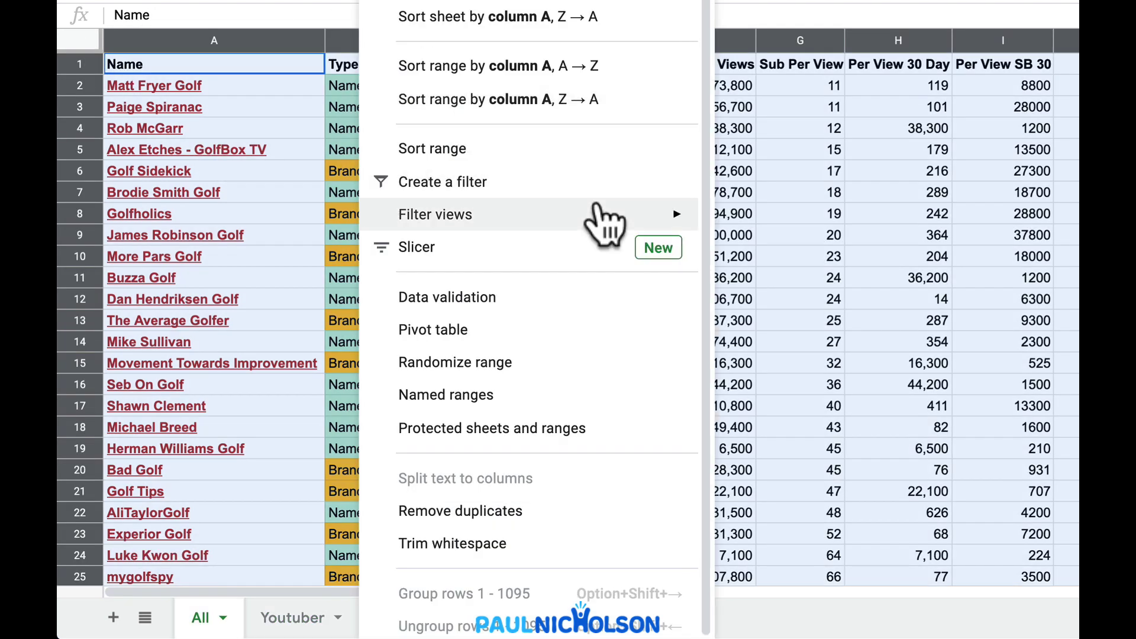
{"action": "left_click", "coordinate": [598, 153]}
{"action": "left_click", "coordinate": [627, 193]}
{"action": "left_click", "coordinate": [606, 248]}
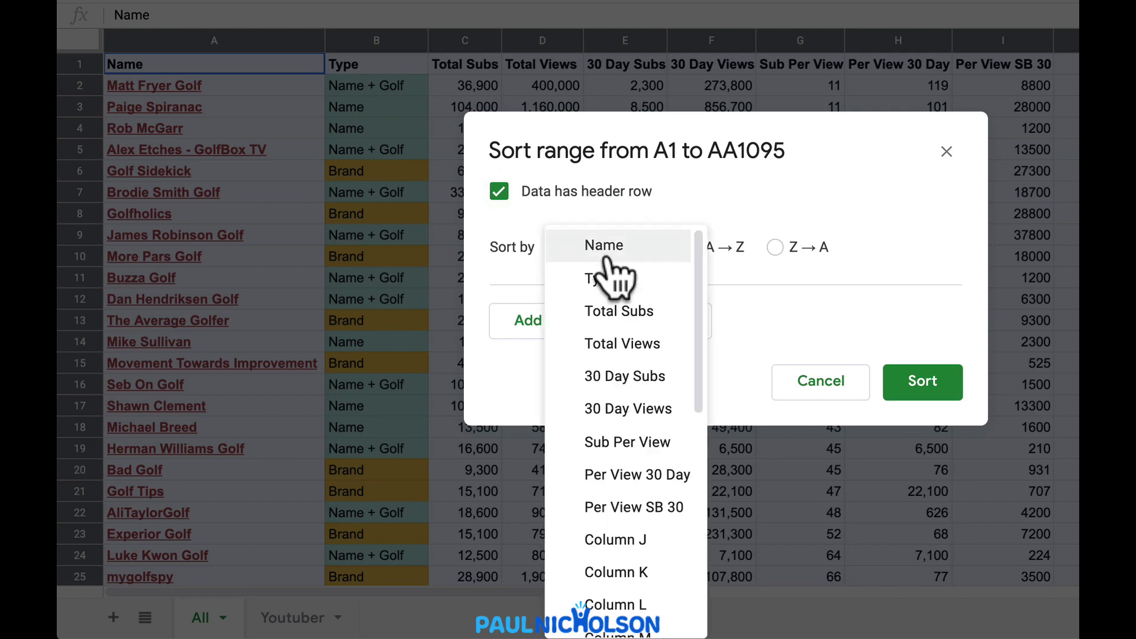
{"action": "left_click", "coordinate": [621, 325]}
{"action": "left_click", "coordinate": [775, 247]}
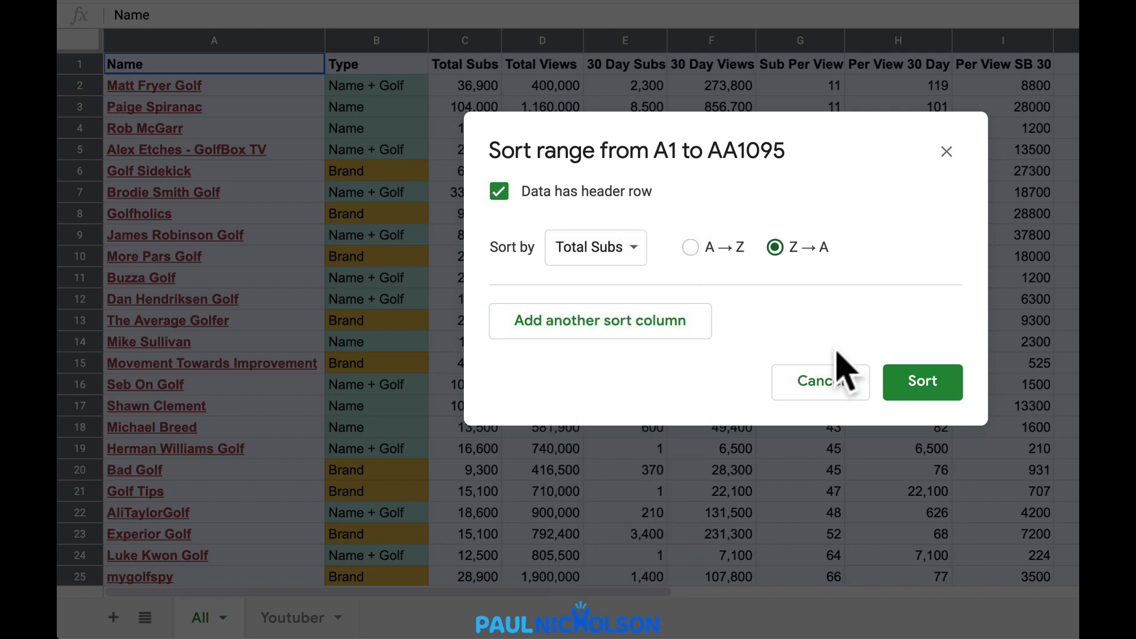
{"action": "left_click", "coordinate": [896, 385]}
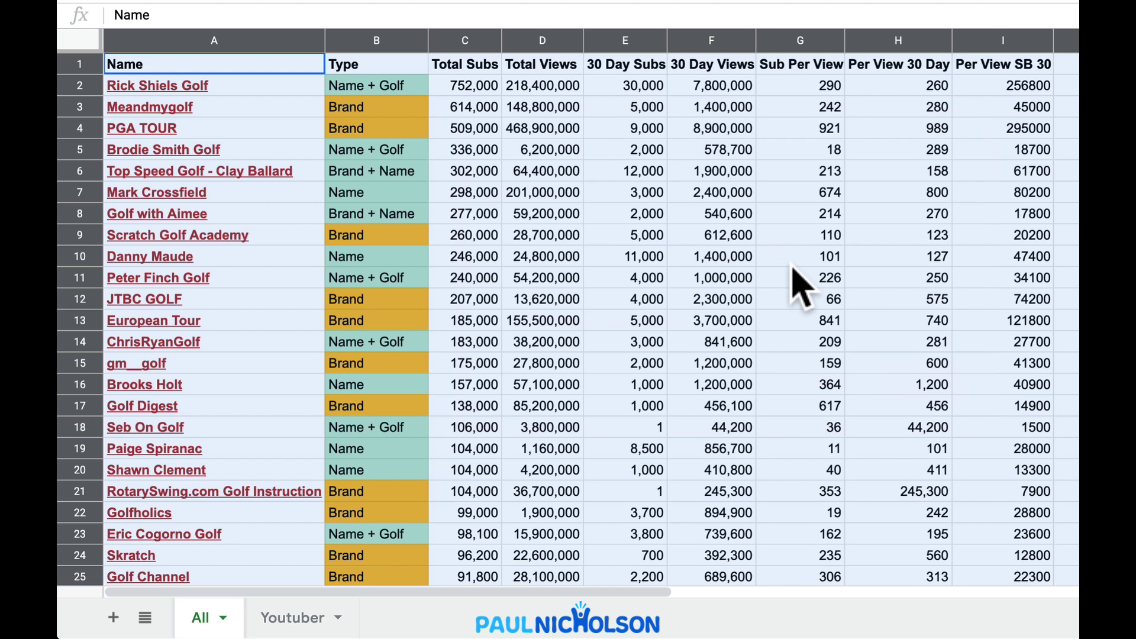
- Compare the names and Total Views of the most-subscribed channels in the All sheet
{"action": "left_click", "coordinate": [553, 192]}
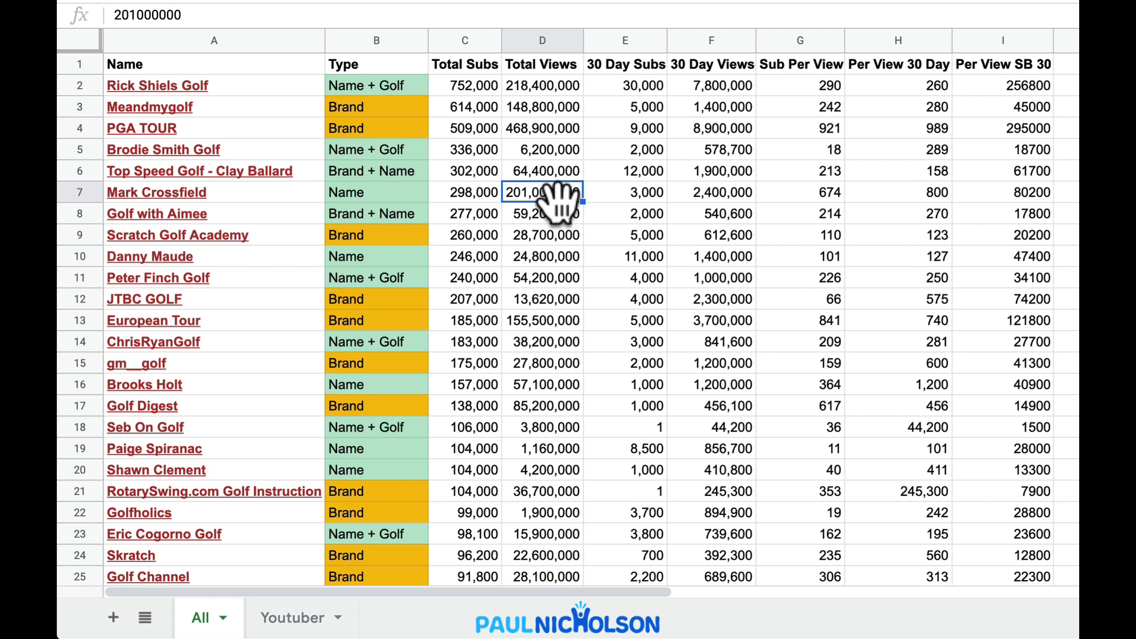
{"action": "left_click", "coordinate": [294, 134]}
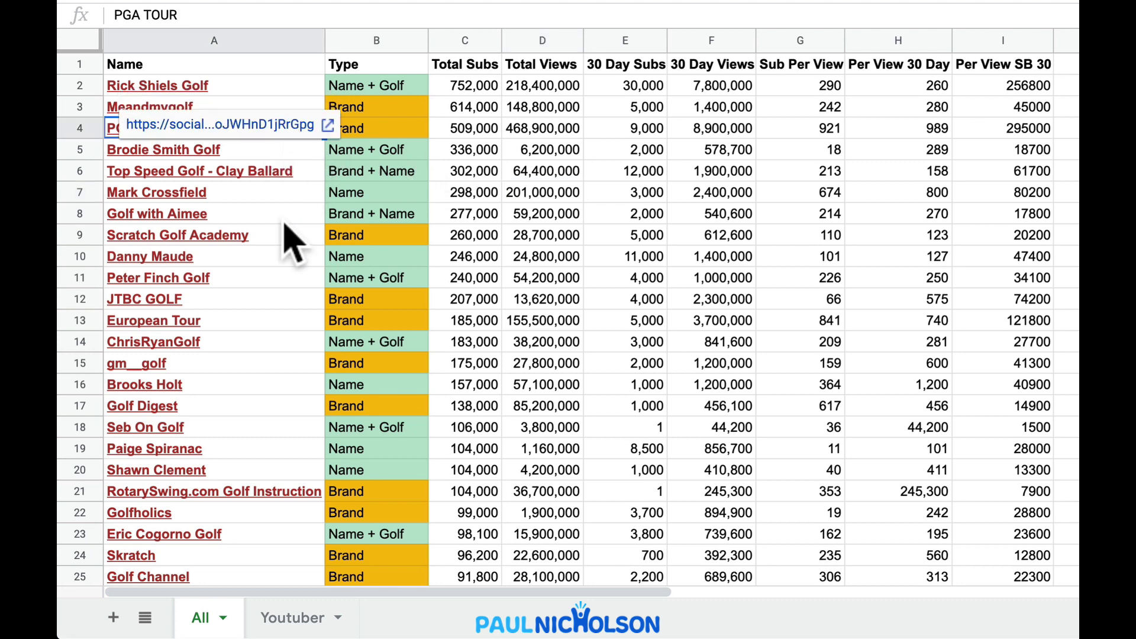
{"action": "left_click", "coordinate": [546, 174]}
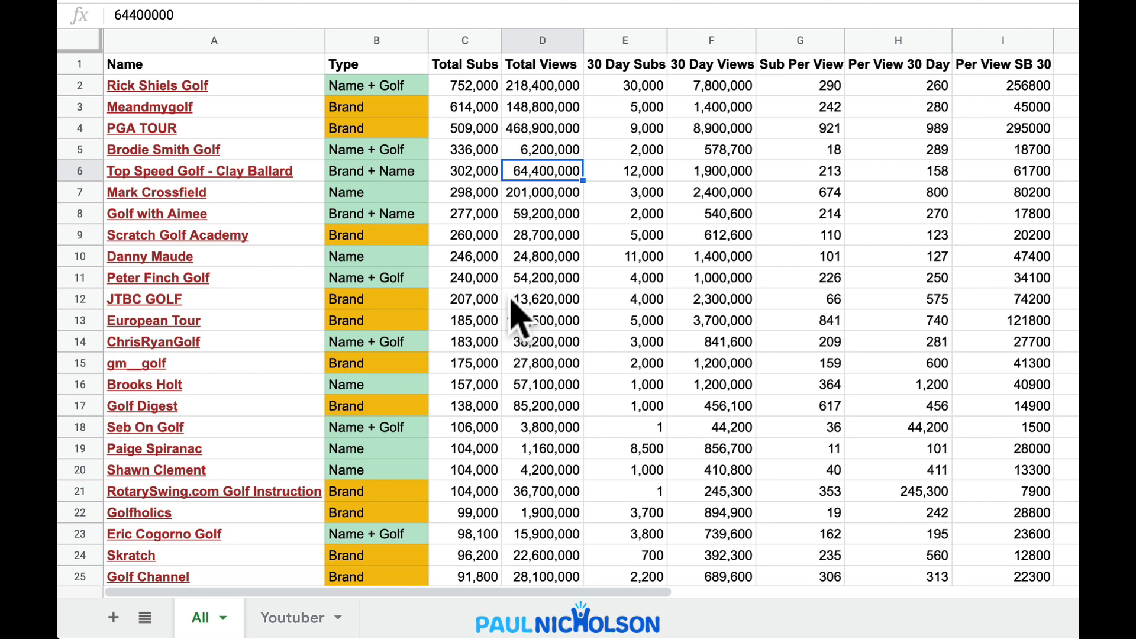
- Sort the entire Youtuber sheet by Total Subs in Z → A order, treating the first row as a header
{"action": "left_click", "coordinate": [267, 602]}
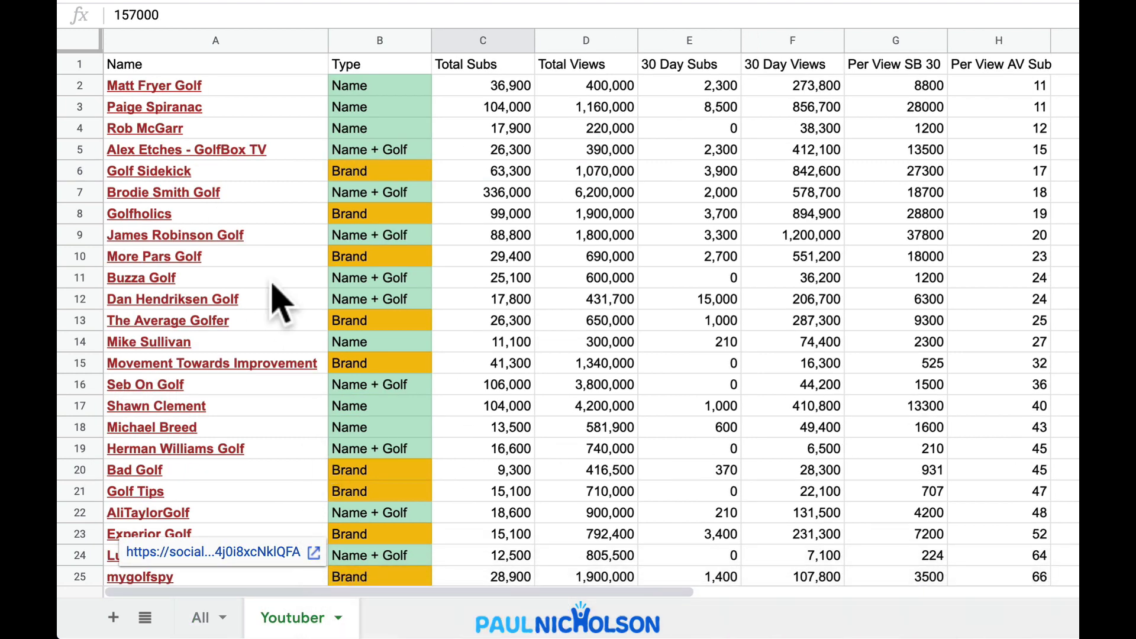
{"action": "left_click", "coordinate": [79, 40]}
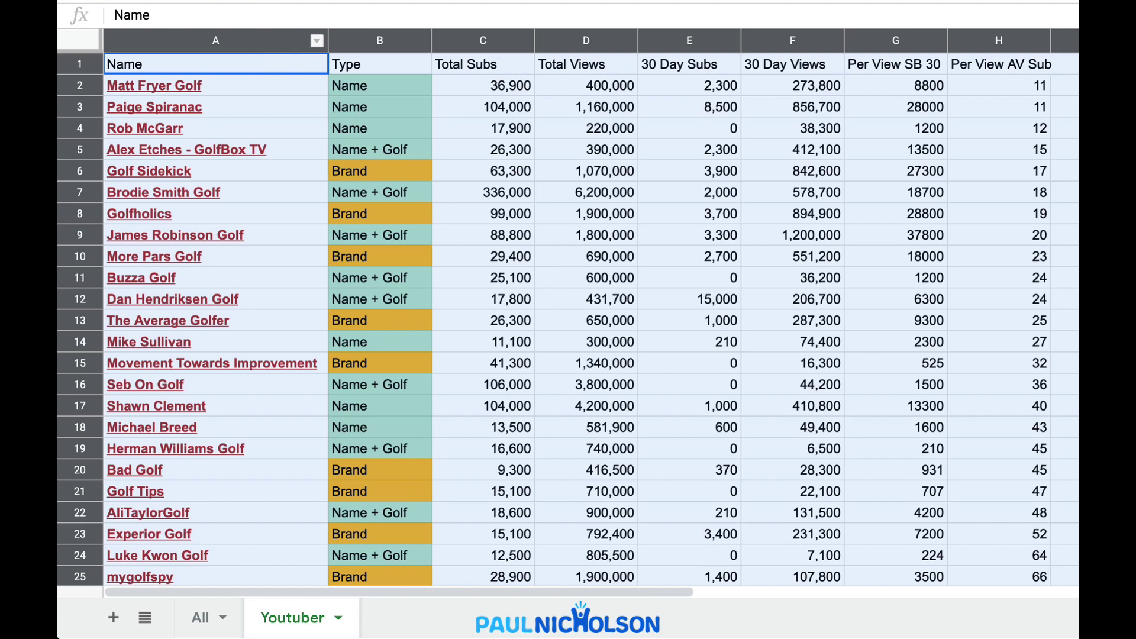
{"action": "left_click", "coordinate": [317, 40]}
{"action": "left_click", "coordinate": [467, 153]}
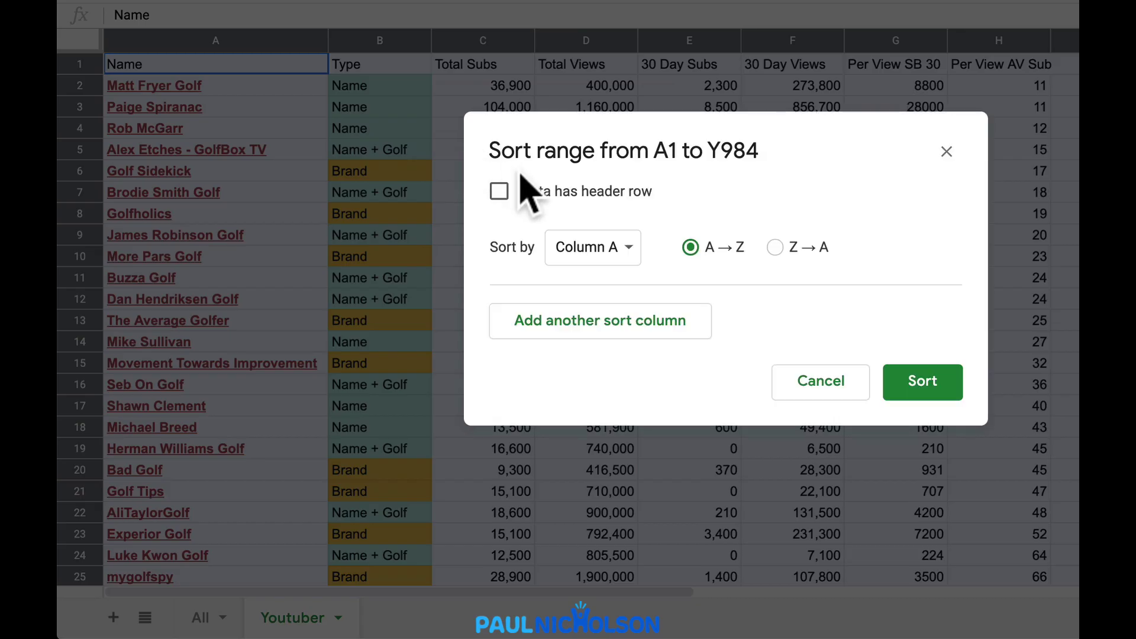
{"action": "left_click", "coordinate": [529, 190]}
{"action": "left_click", "coordinate": [594, 248]}
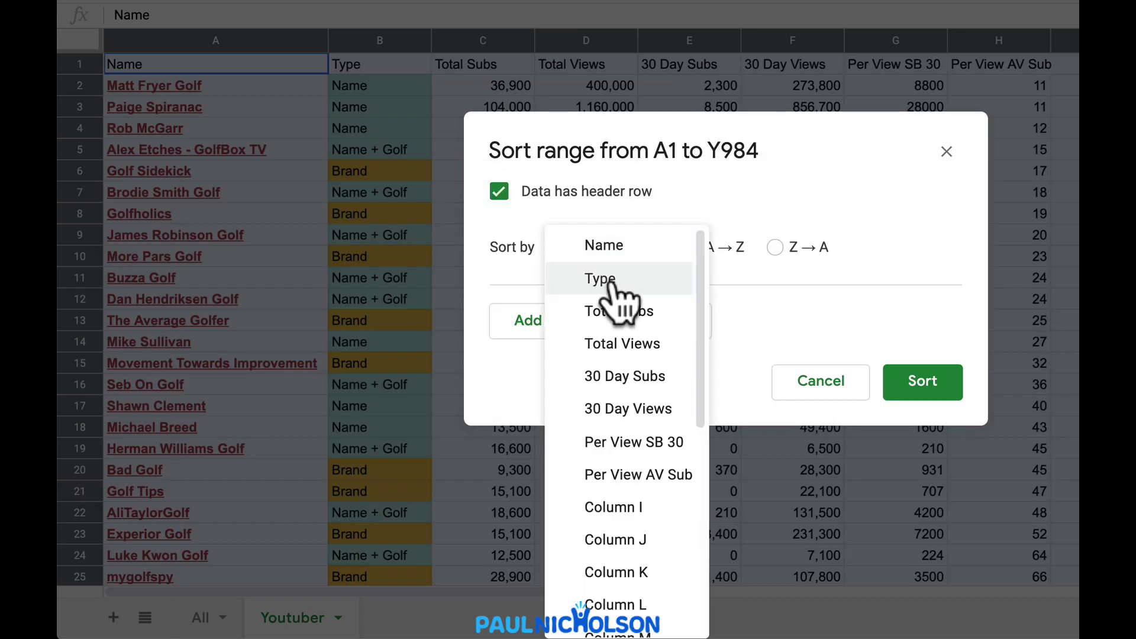
{"action": "left_click", "coordinate": [644, 310]}
{"action": "left_click", "coordinate": [775, 247]}
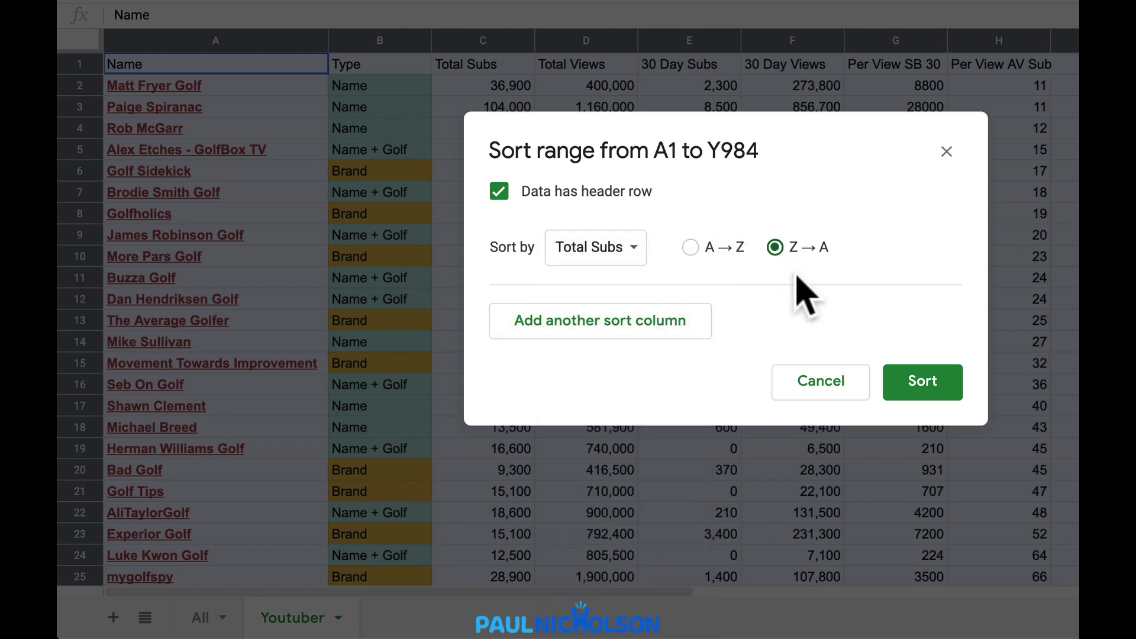
{"action": "left_click", "coordinate": [891, 376]}
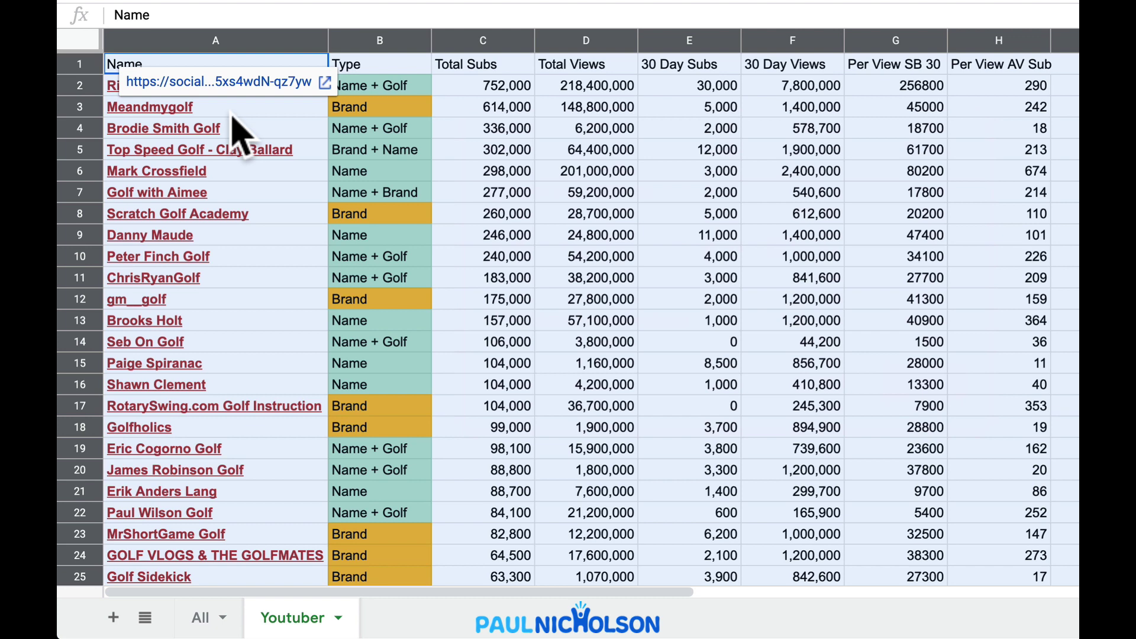
- Examine the naming types of the most-subscribed channels in rows 2 to 14 of the Youtuber sheet
{"action": "left_click", "coordinate": [455, 105]}
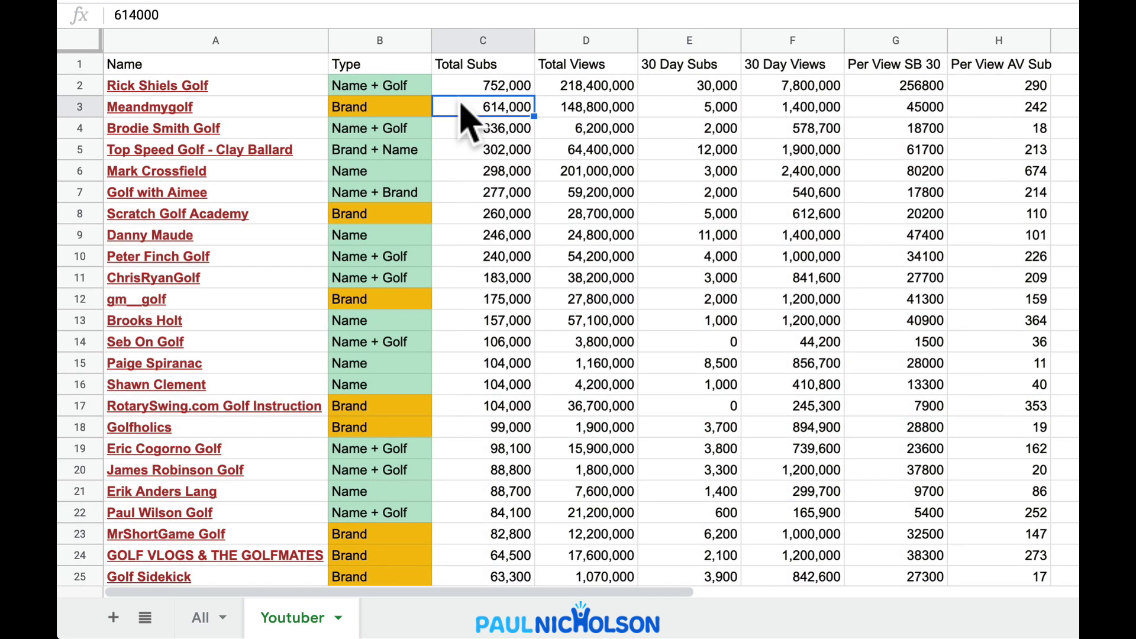
{"action": "left_click", "coordinate": [394, 152]}
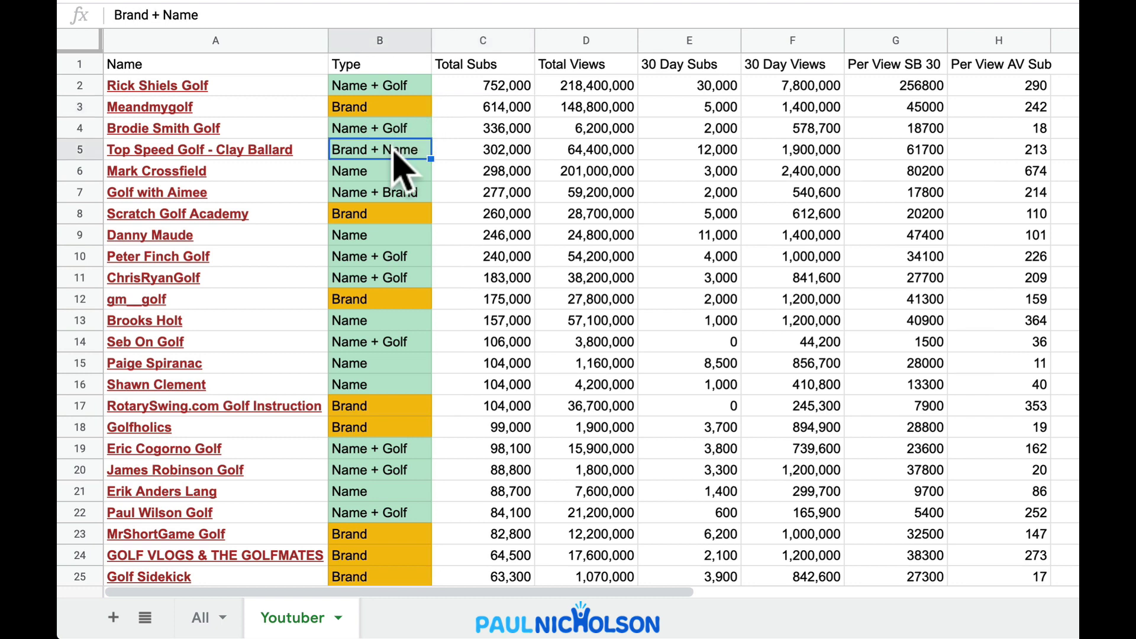
{"action": "scroll", "coordinate": [399, 171], "scroll_direction": "down", "scroll_amount": 1}
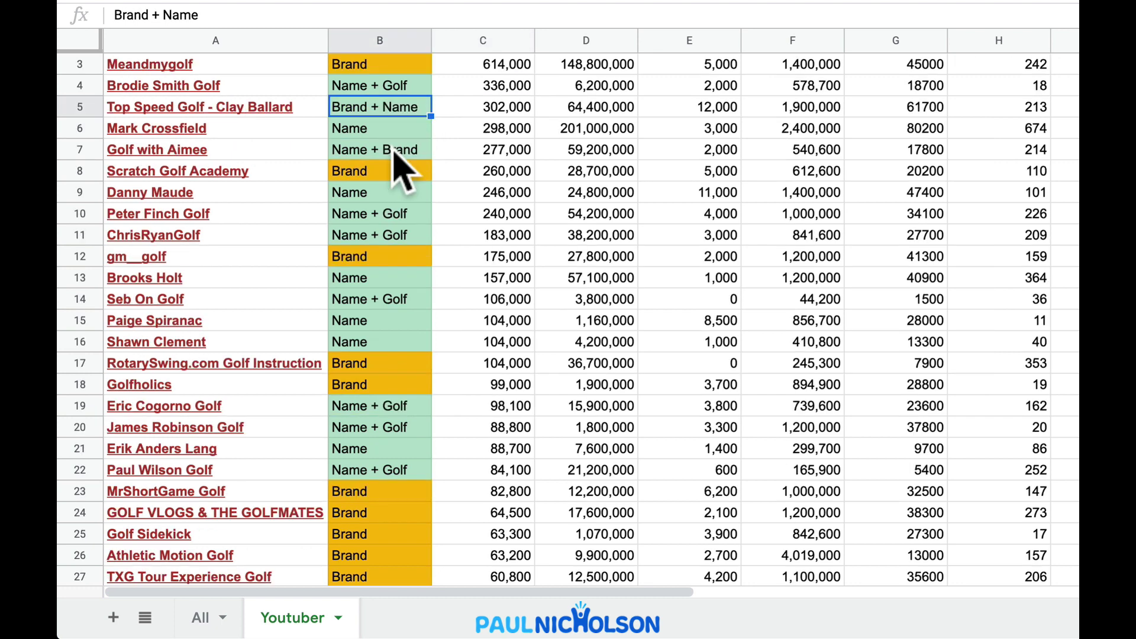
{"action": "scroll", "coordinate": [403, 172], "scroll_direction": "down", "scroll_amount": 1}
{"action": "left_click", "coordinate": [402, 130]}
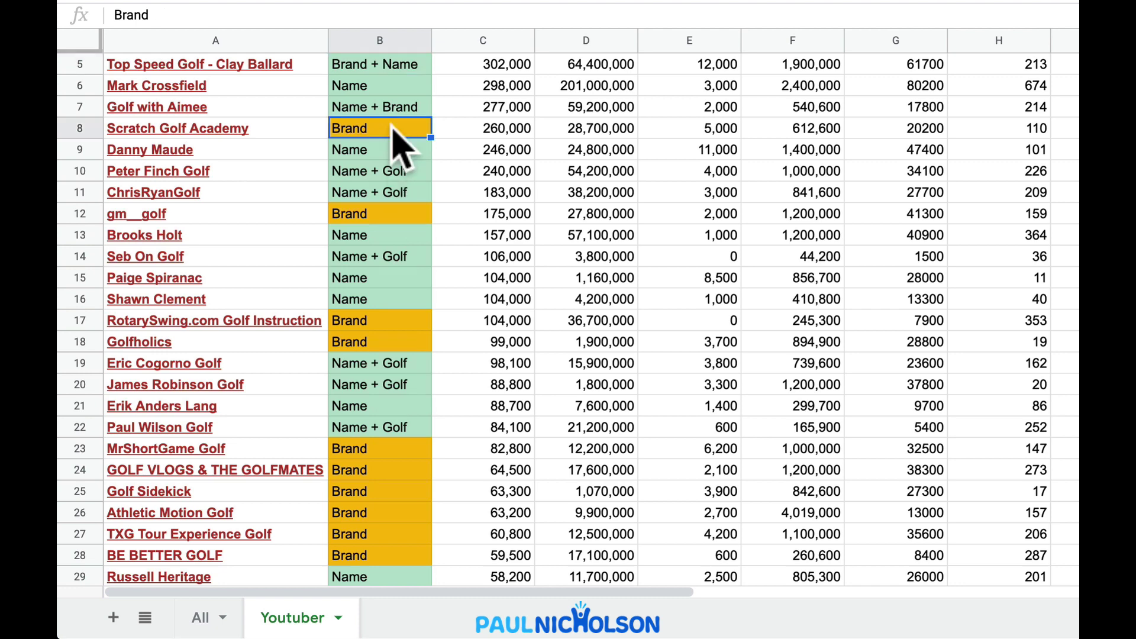
{"action": "scroll", "coordinate": [402, 148], "scroll_direction": "down", "scroll_amount": 1}
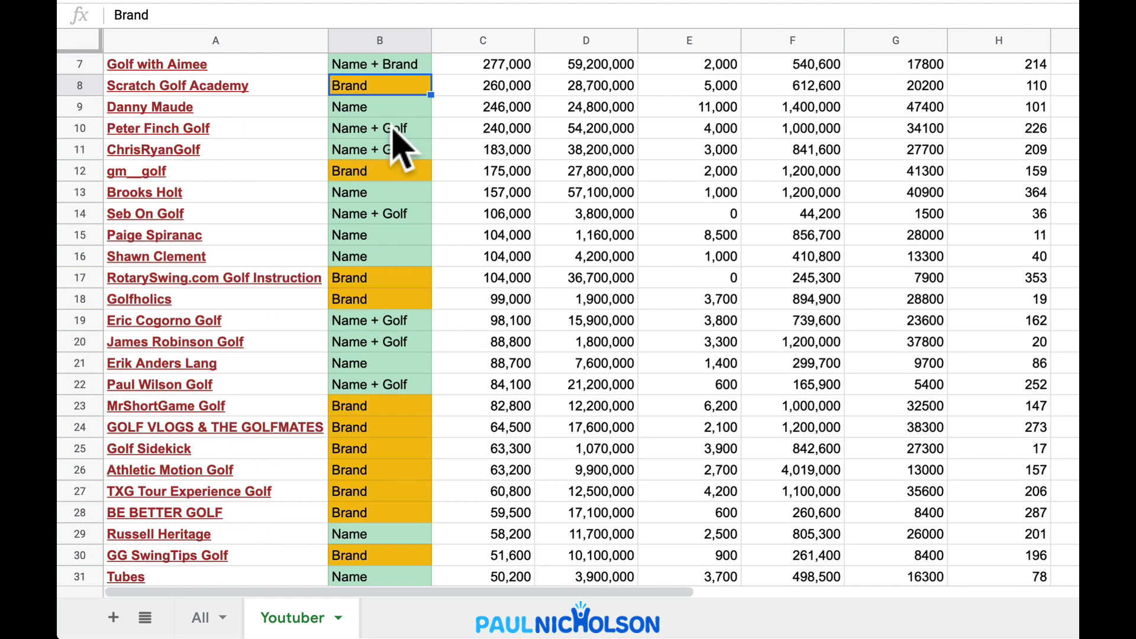
{"action": "left_click", "coordinate": [372, 173]}
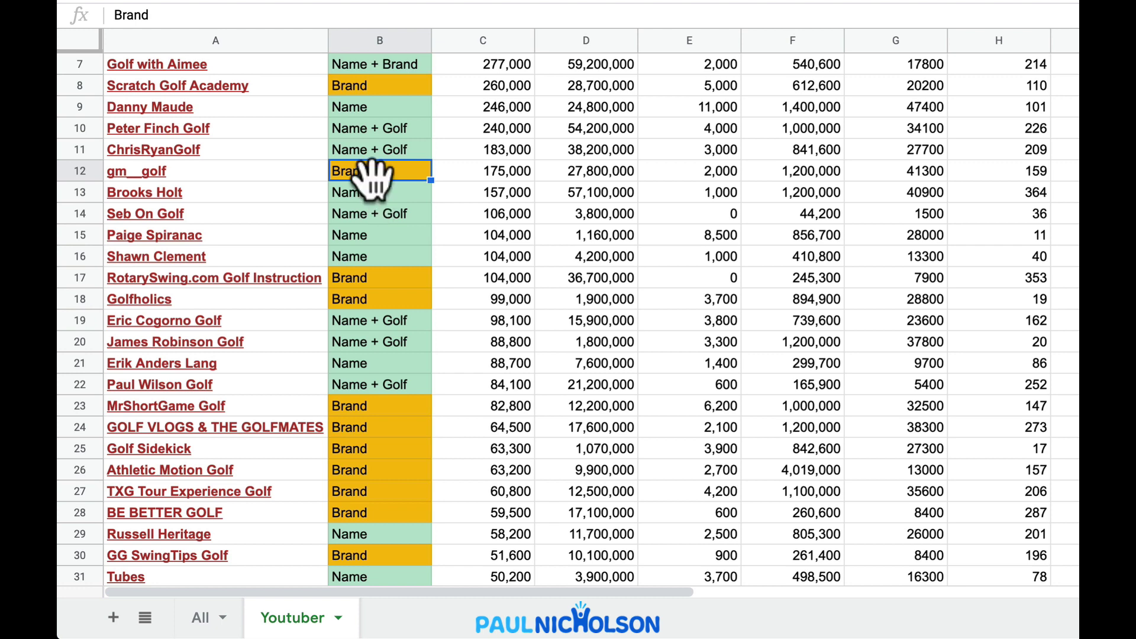
{"action": "left_click", "coordinate": [371, 210]}
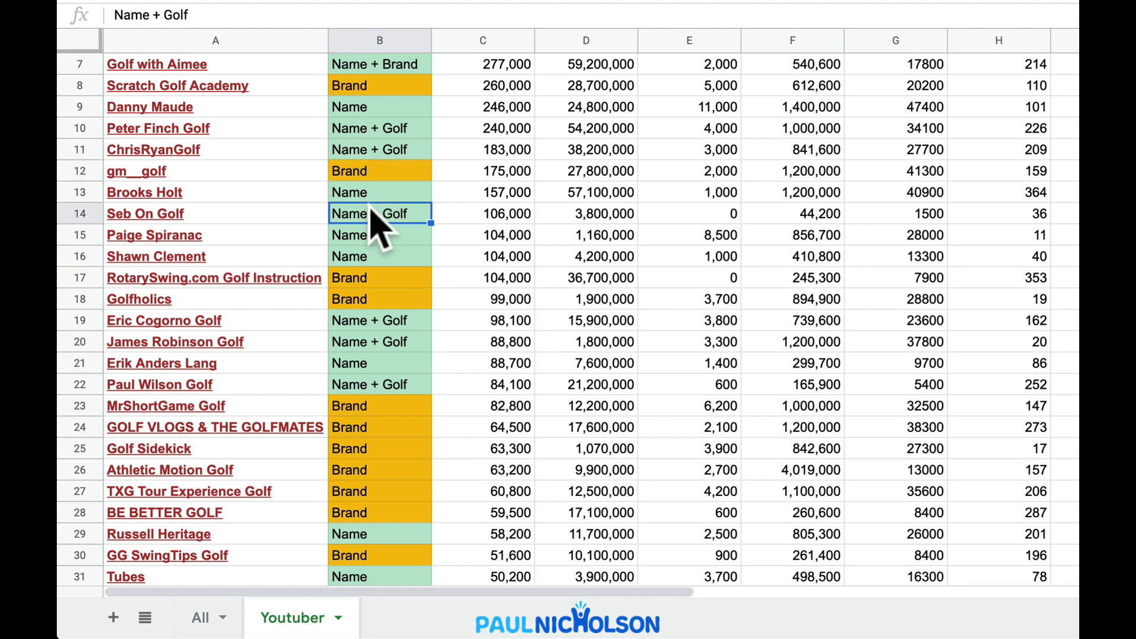
- Compare the Brand channels with the name-based ones in rows 15 to 28 of the Youtuber sheet
{"action": "scroll", "coordinate": [371, 207], "scroll_direction": "down", "scroll_amount": 1}
{"action": "left_click", "coordinate": [366, 234]}
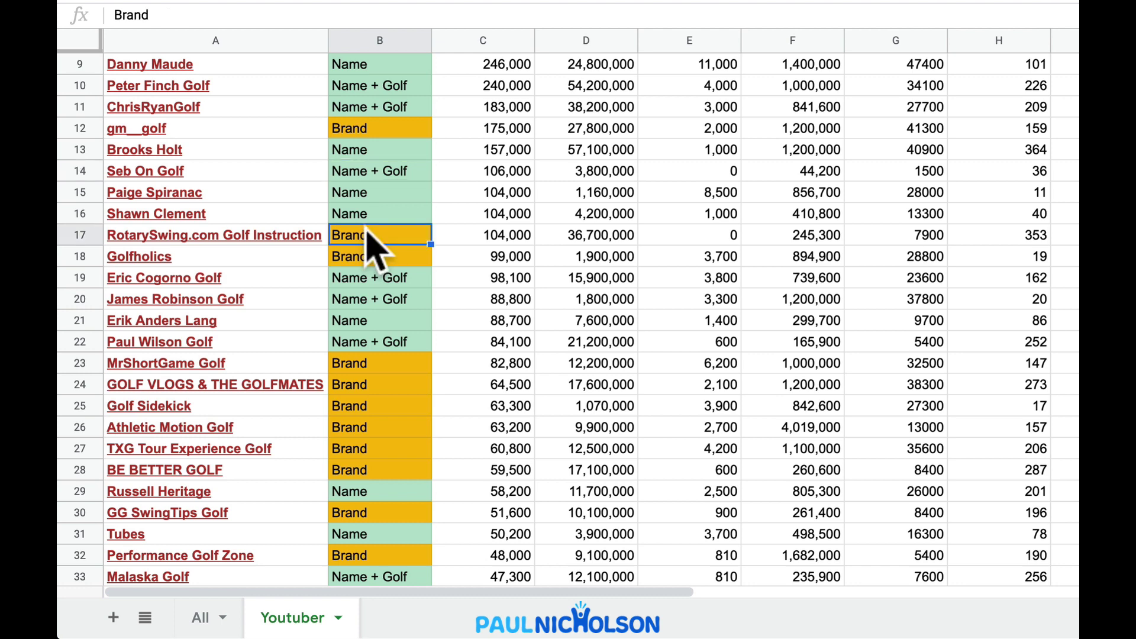
{"action": "scroll", "coordinate": [370, 240], "scroll_direction": "down", "scroll_amount": 1}
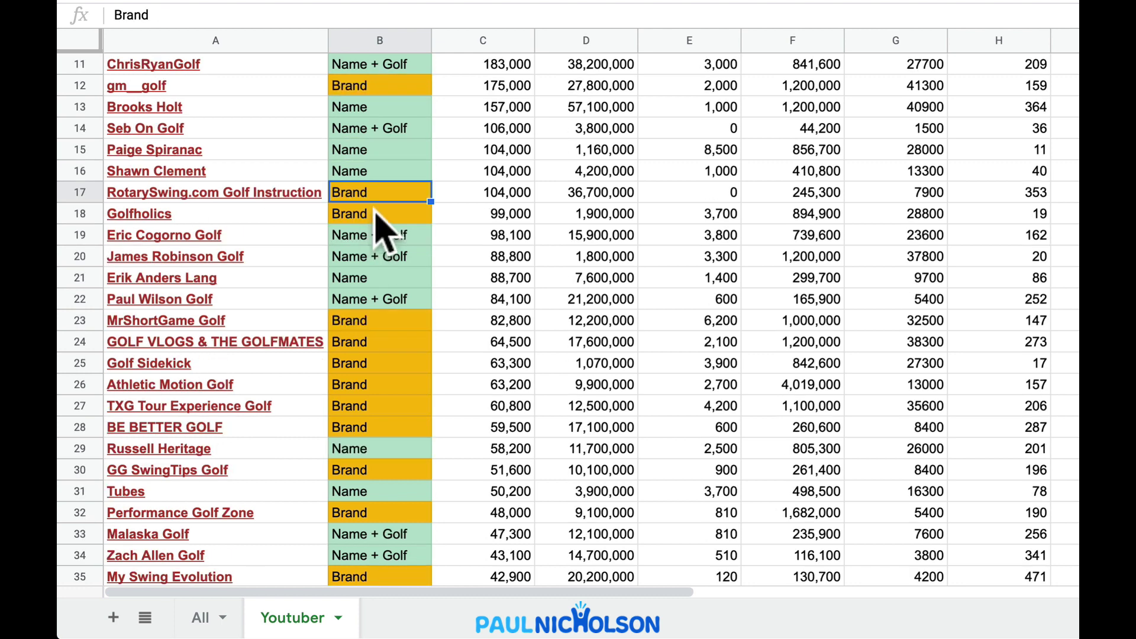
{"action": "left_click", "coordinate": [382, 218]}
{"action": "scroll", "coordinate": [391, 251], "scroll_direction": "down", "scroll_amount": 1}
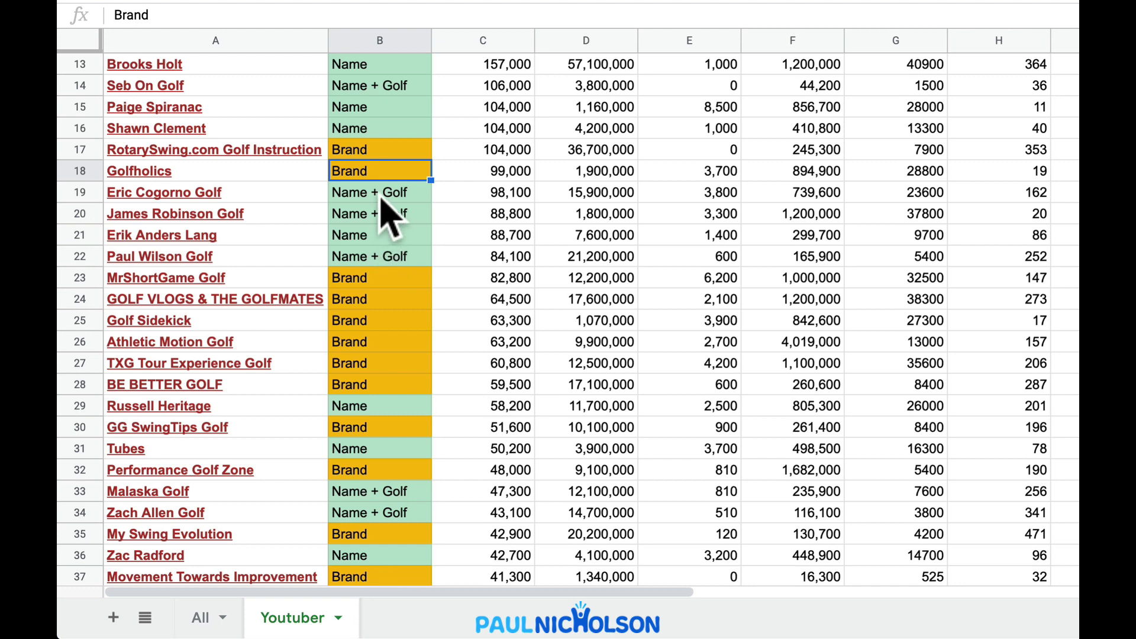
{"action": "left_click", "coordinate": [369, 277]}
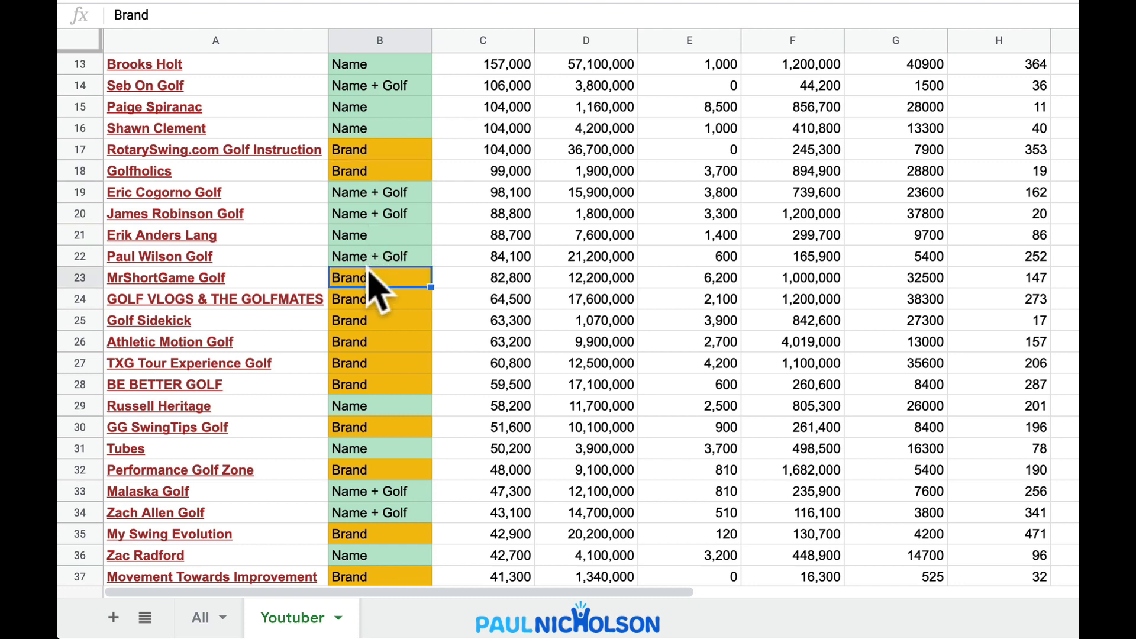
{"action": "scroll", "coordinate": [373, 290], "scroll_direction": "down", "scroll_amount": 1}
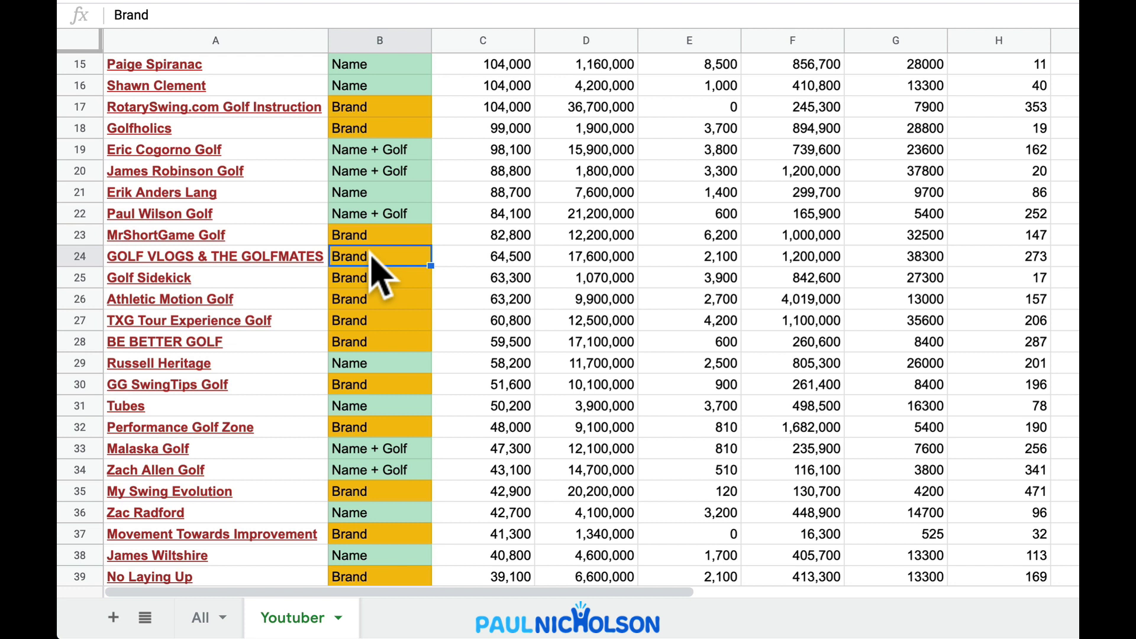
{"action": "left_click", "coordinate": [375, 281]}
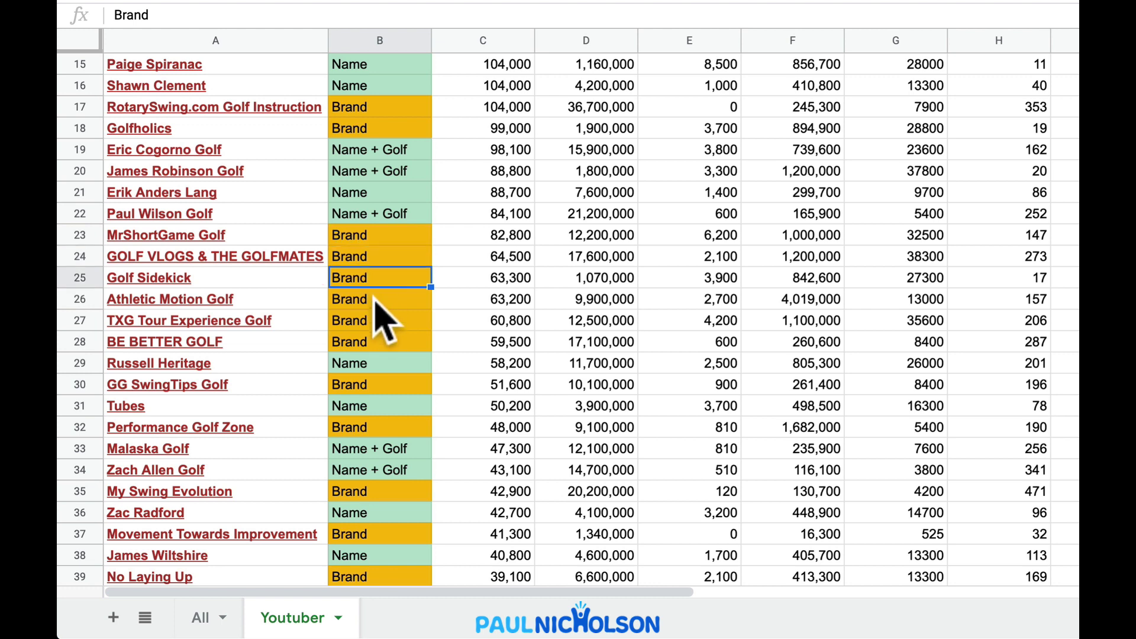
{"action": "left_click", "coordinate": [375, 299]}
{"action": "scroll", "coordinate": [379, 307], "scroll_direction": "down", "scroll_amount": 1}
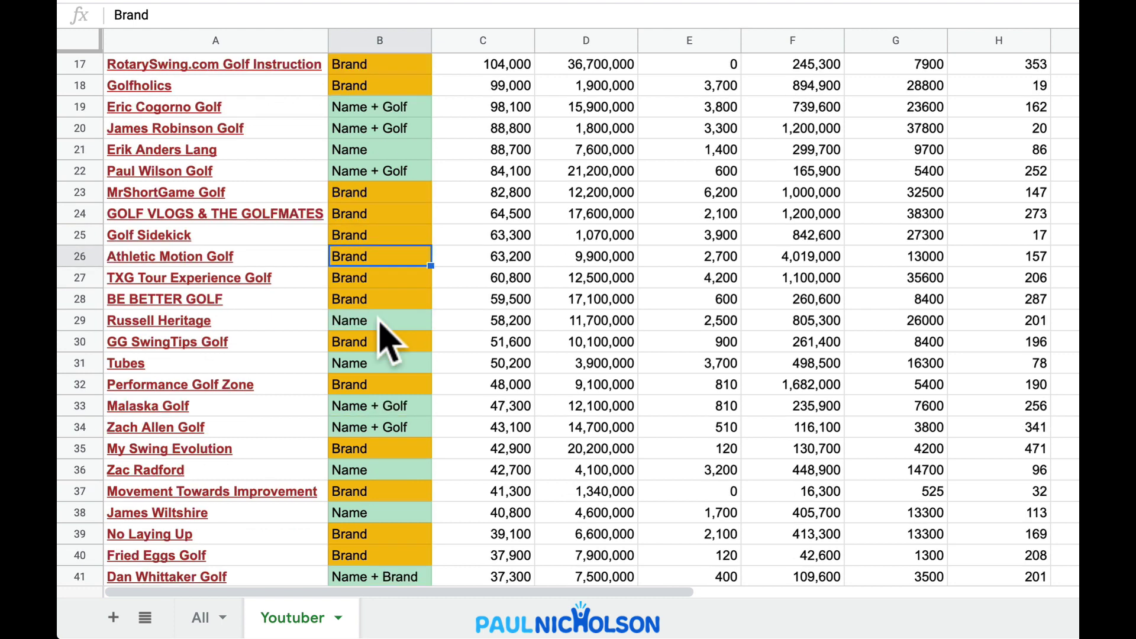
{"action": "left_click", "coordinate": [375, 276]}
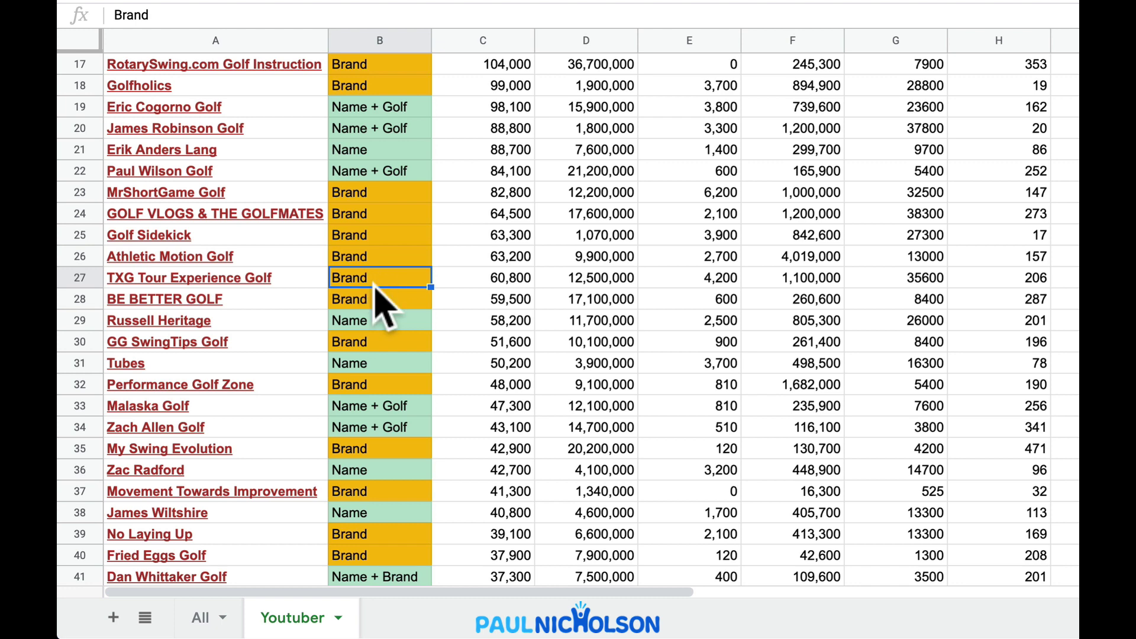
{"action": "scroll", "coordinate": [383, 317], "scroll_direction": "down", "scroll_amount": 1}
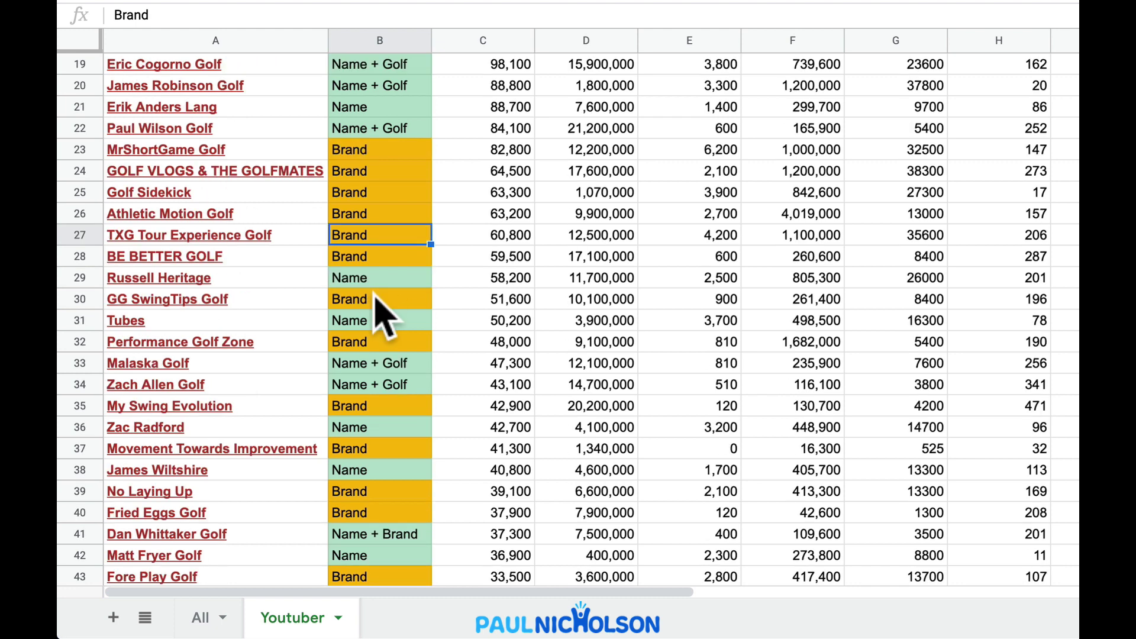
- Check the Type entries of the mid-ranked channels in rows 29 to 42 of the Youtuber sheet, singling out the Brand ones
{"action": "left_click", "coordinate": [366, 300]}
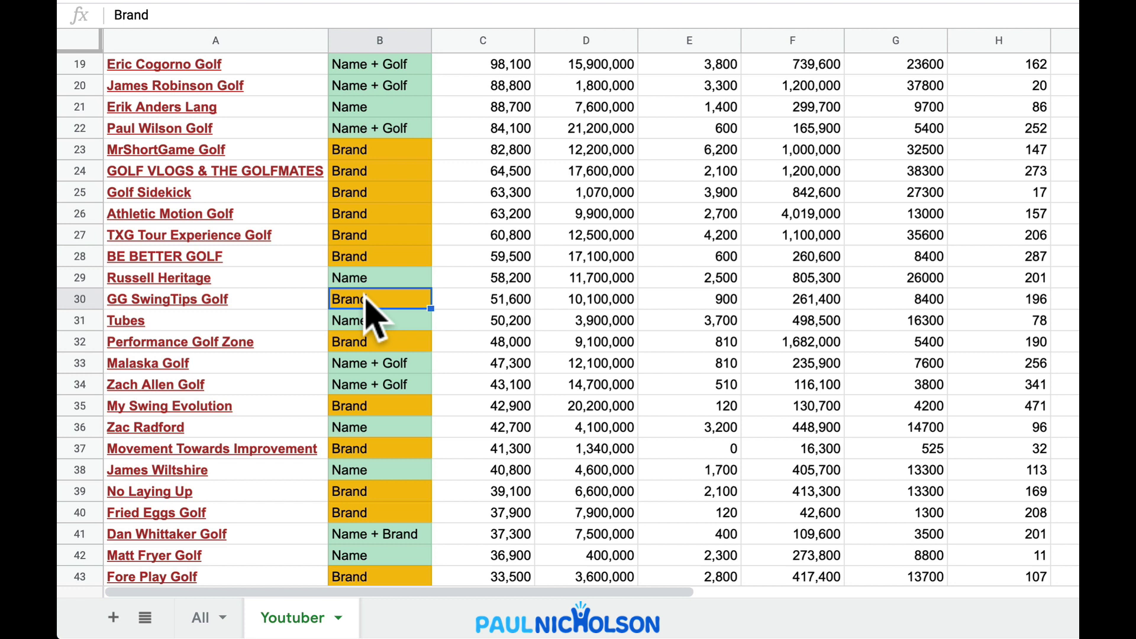
{"action": "left_click", "coordinate": [367, 320]}
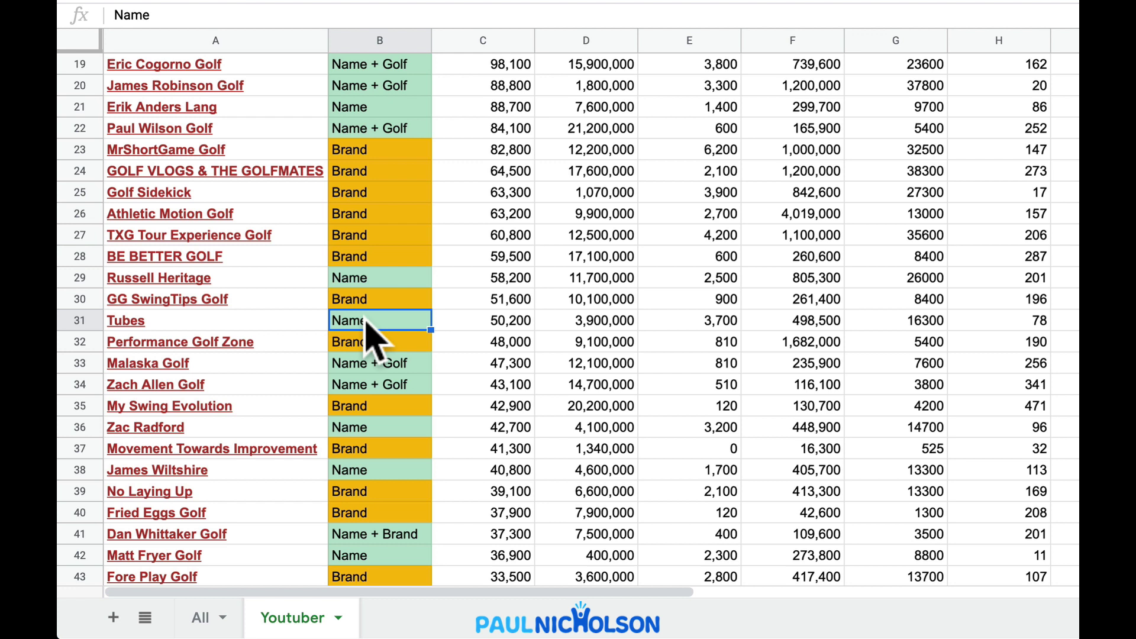
{"action": "left_click", "coordinate": [372, 348]}
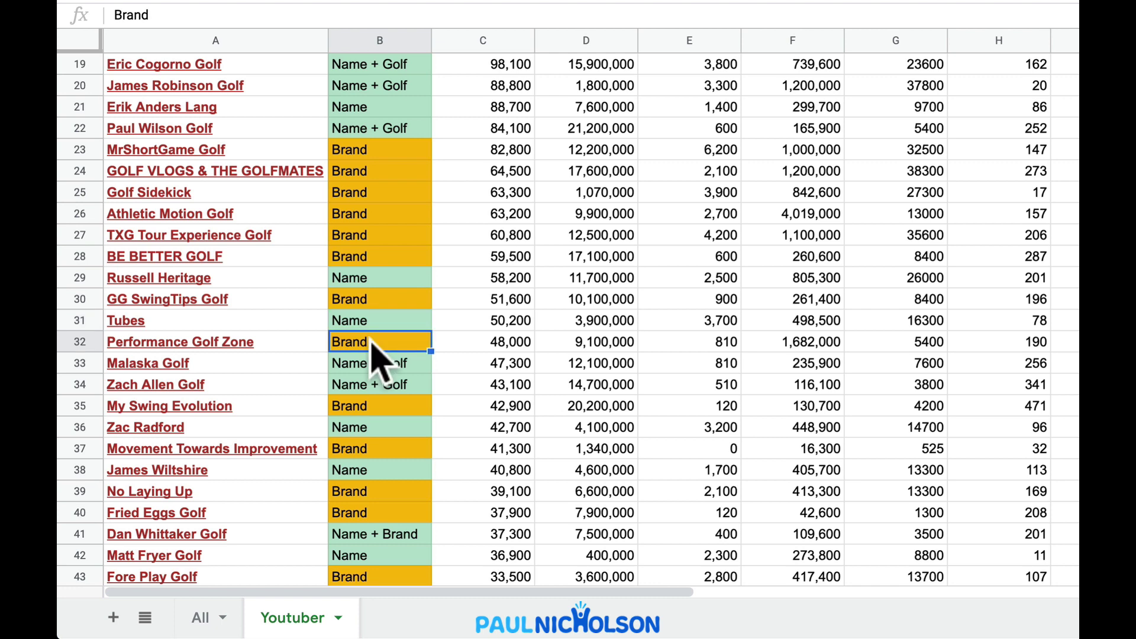
{"action": "scroll", "coordinate": [371, 343], "scroll_direction": "down", "scroll_amount": 1}
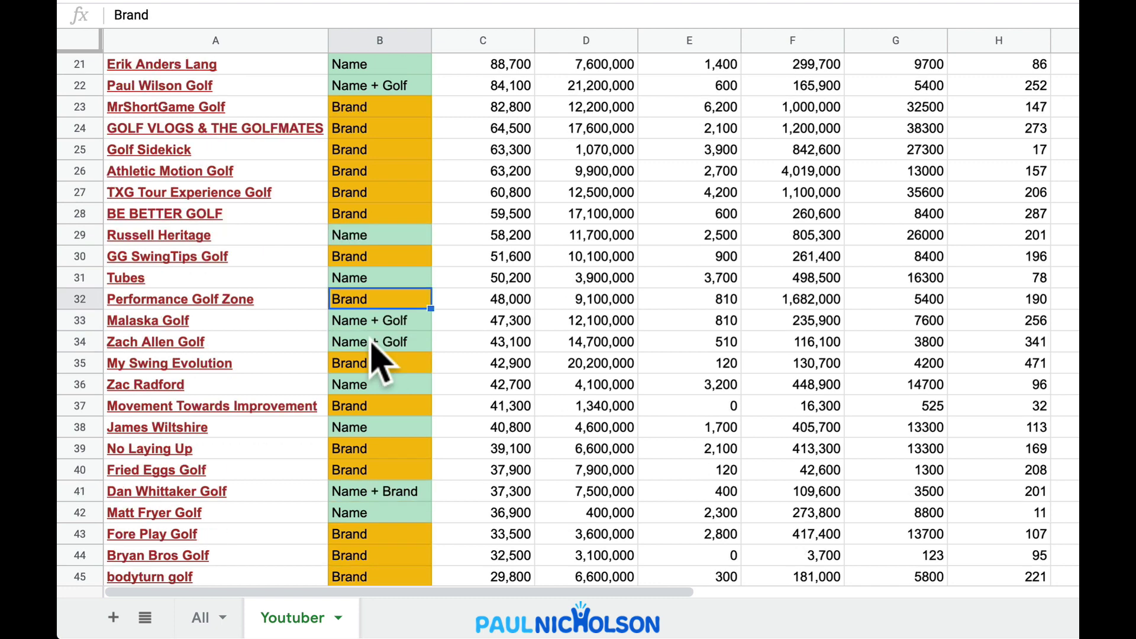
{"action": "left_click", "coordinate": [372, 324]}
{"action": "left_click", "coordinate": [371, 345]}
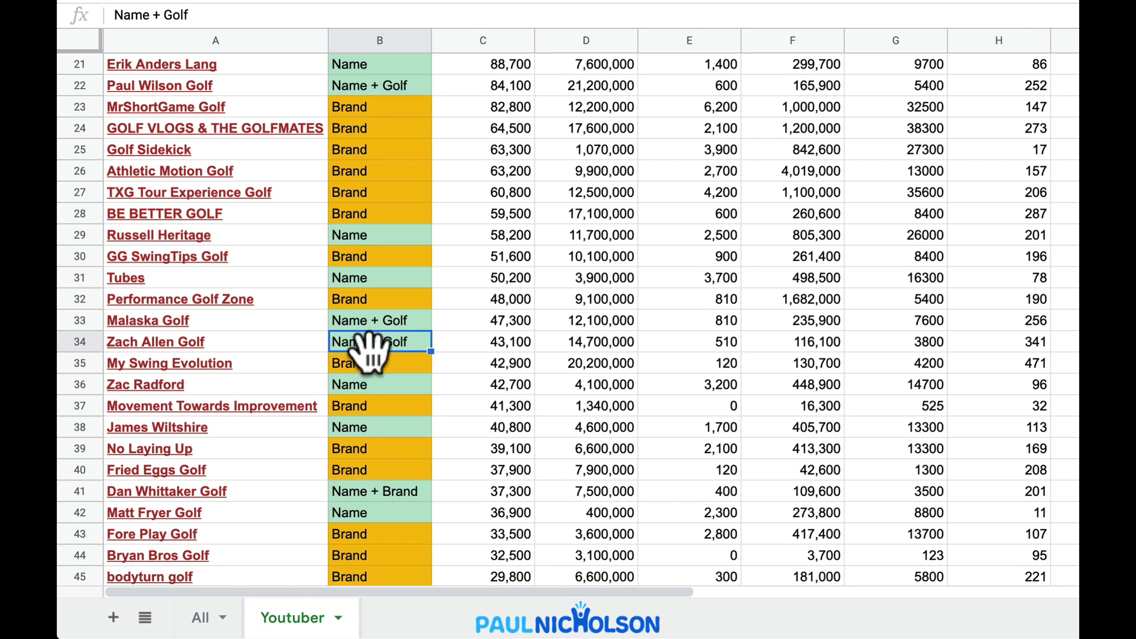
{"action": "left_click", "coordinate": [372, 362]}
{"action": "scroll", "coordinate": [366, 360], "scroll_direction": "down", "scroll_amount": 1}
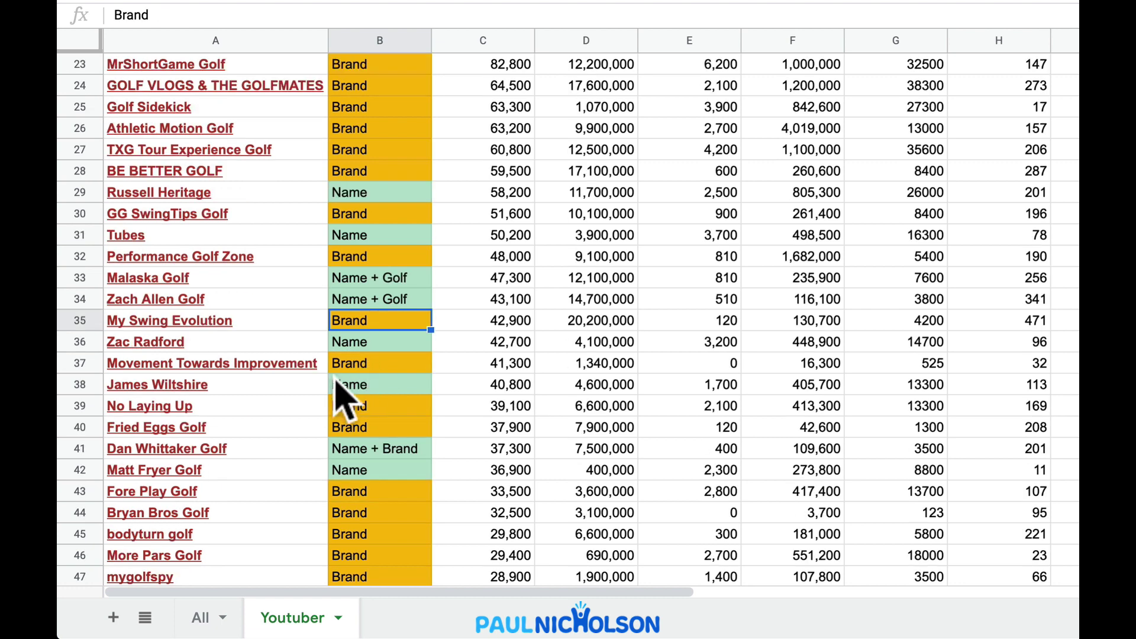
{"action": "left_click", "coordinate": [357, 363]}
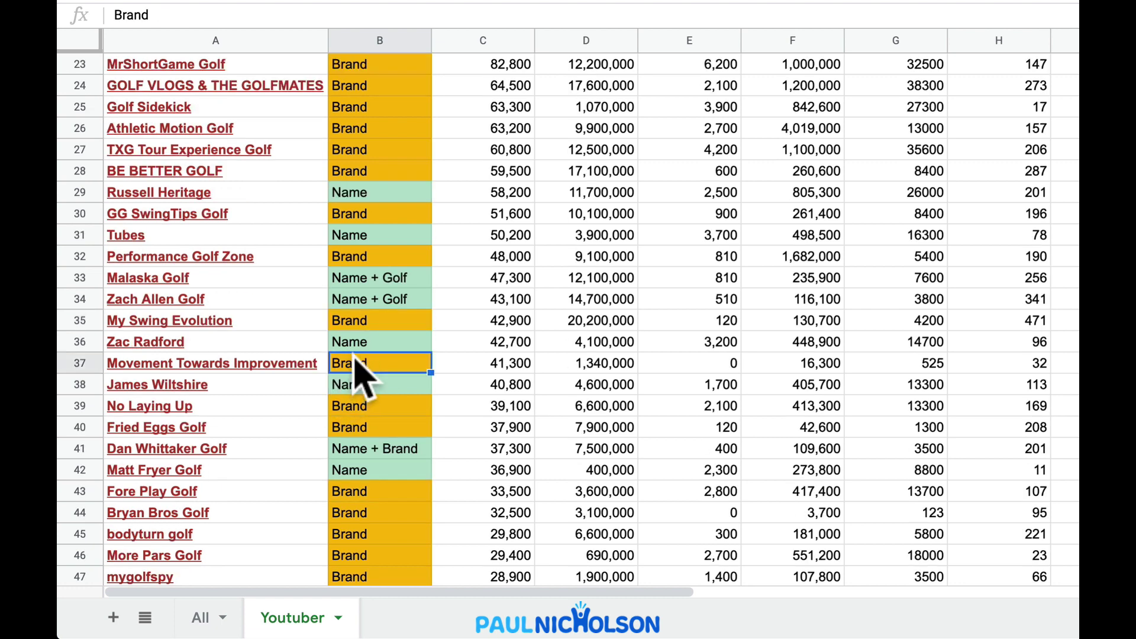
{"action": "left_click", "coordinate": [355, 398]}
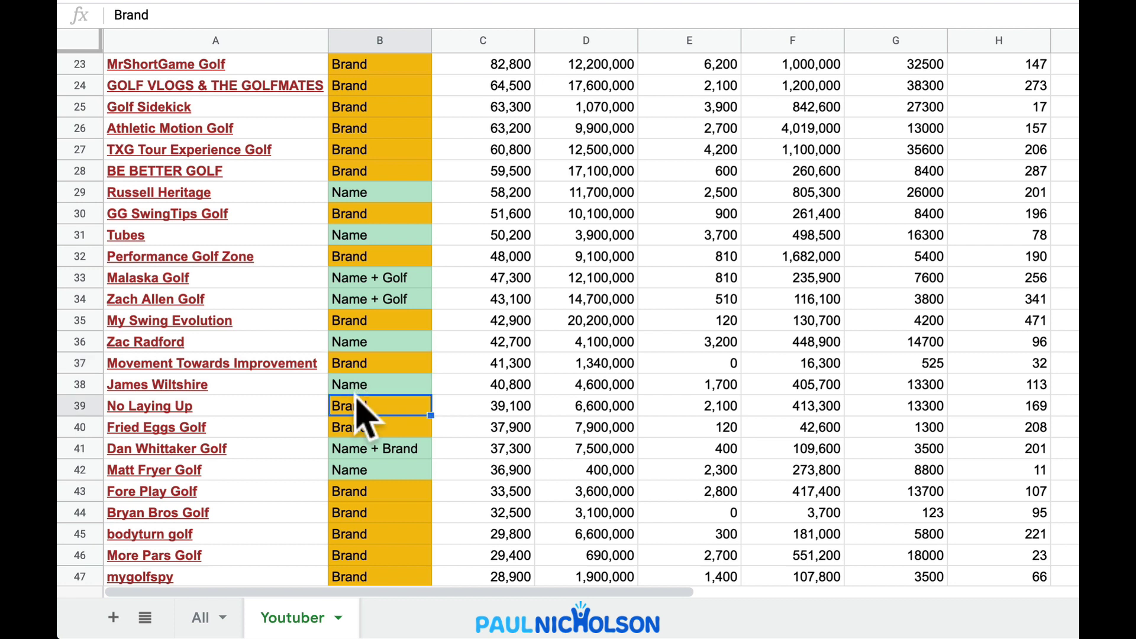
{"action": "left_click", "coordinate": [363, 428]}
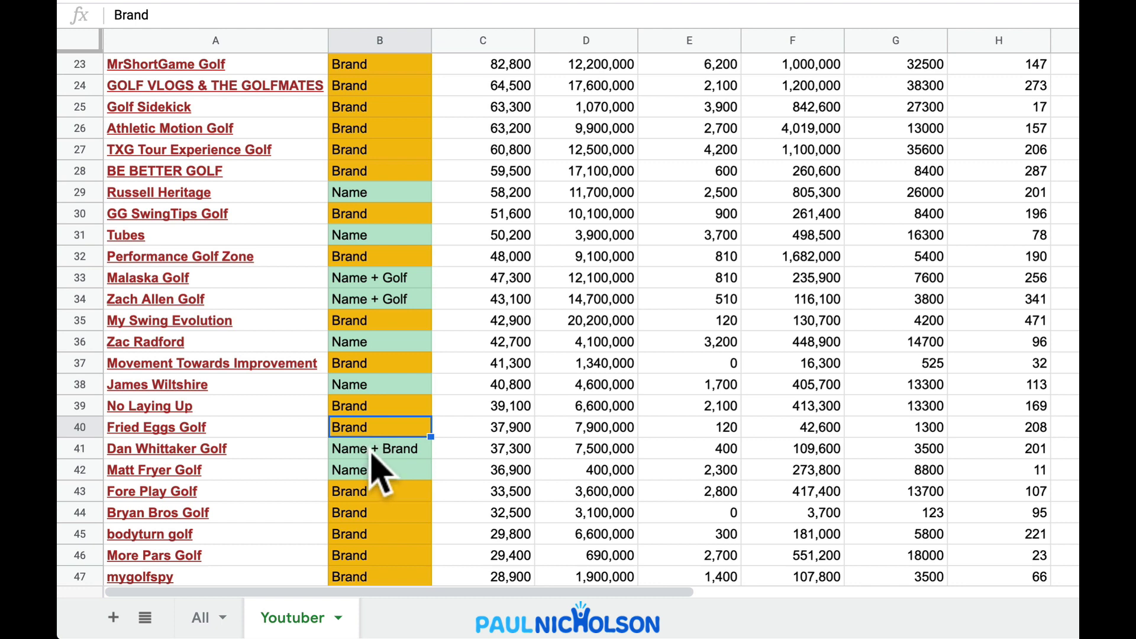
- Go through the consecutive Brand entries in rows 43 to 47 of the Youtuber sheet's Type column
{"action": "left_click", "coordinate": [374, 491]}
{"action": "scroll", "coordinate": [375, 482], "scroll_direction": "down", "scroll_amount": 1}
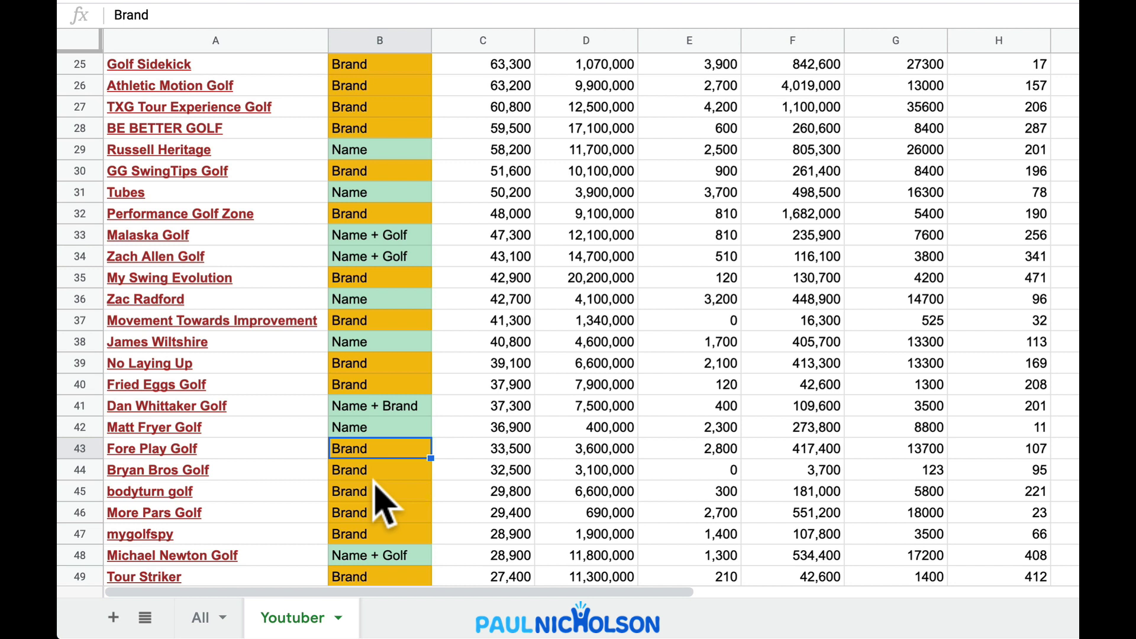
{"action": "left_click", "coordinate": [375, 470]}
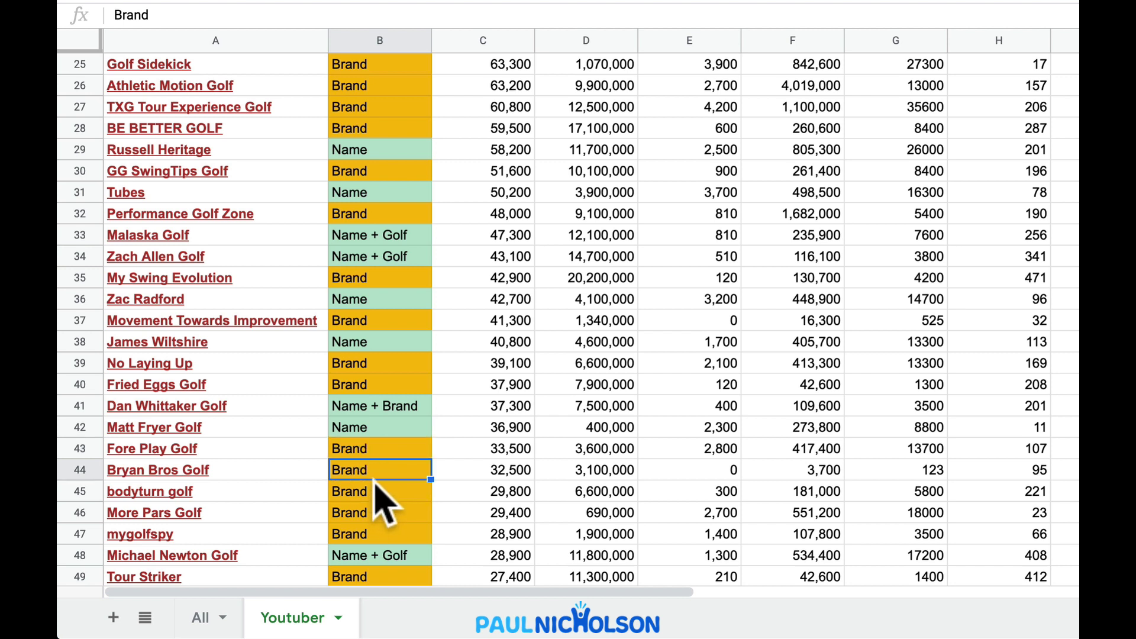
{"action": "left_click", "coordinate": [374, 490]}
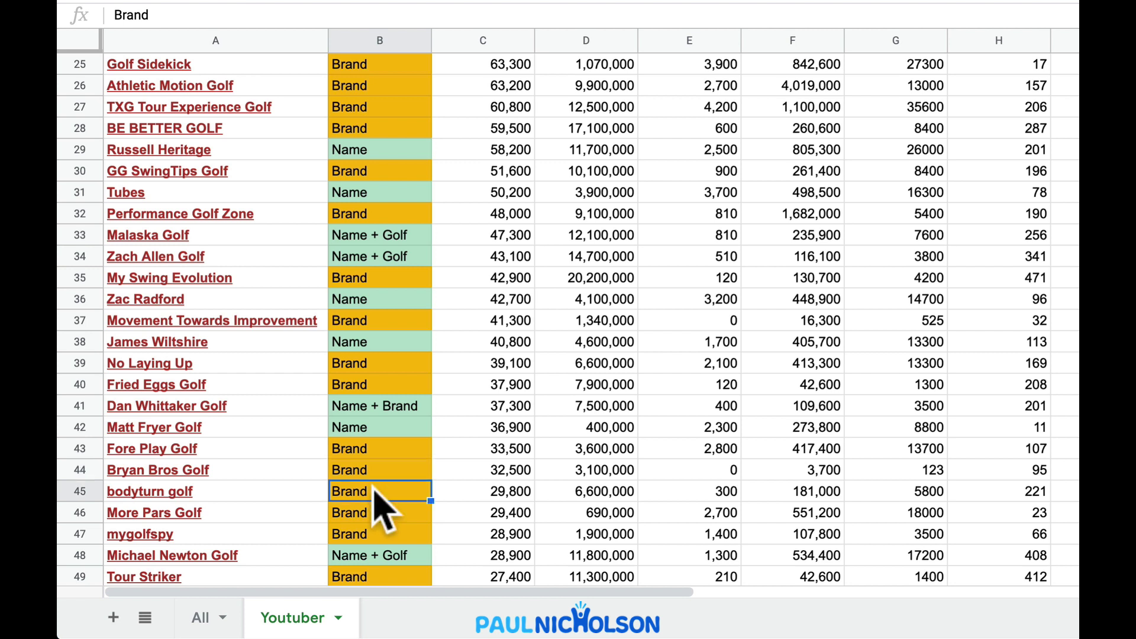
{"action": "left_click", "coordinate": [369, 509]}
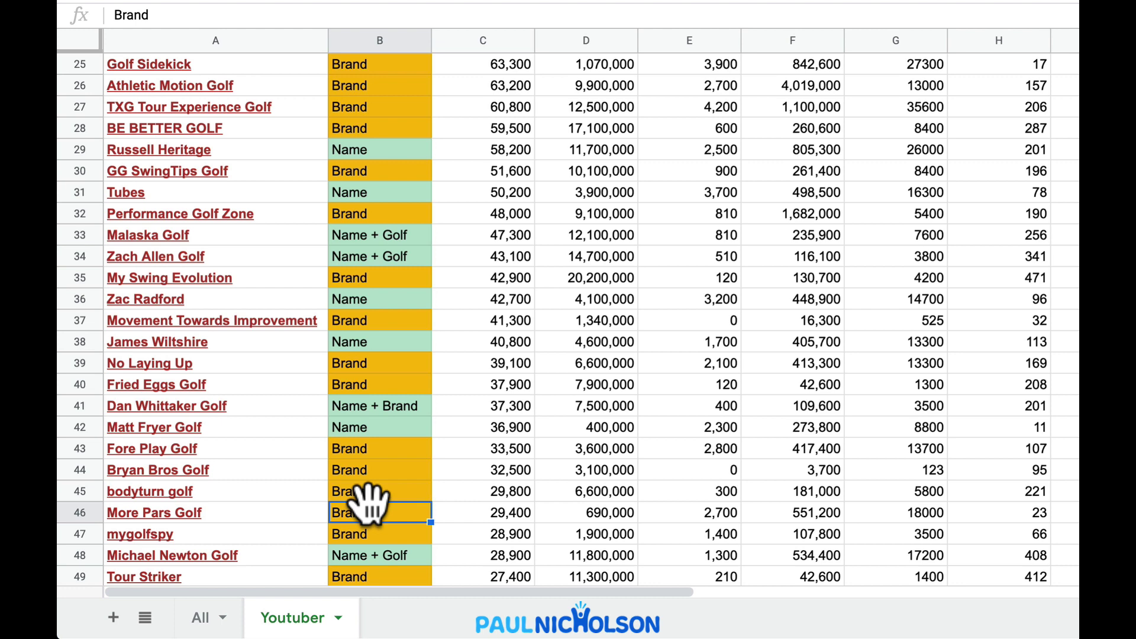
{"action": "scroll", "coordinate": [369, 502], "scroll_direction": "down", "scroll_amount": 1}
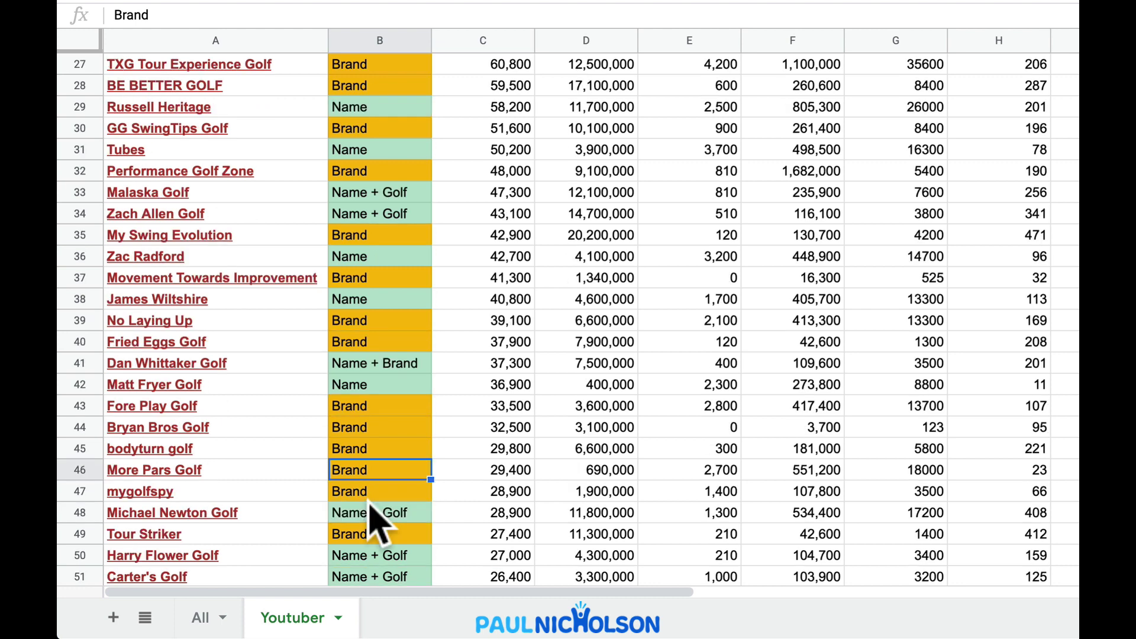
{"action": "left_click", "coordinate": [374, 490]}
- Compare the Brand channels with the name-based ones in rows 48 to 55 of the Youtuber sheet
{"action": "scroll", "coordinate": [374, 488], "scroll_direction": "down", "scroll_amount": 2}
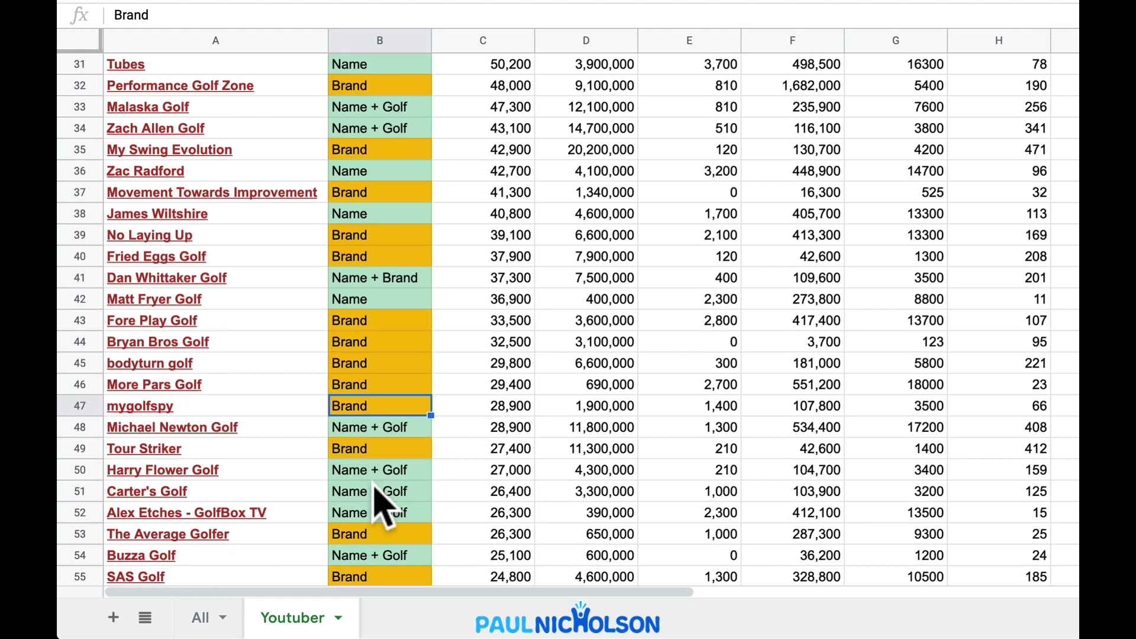
{"action": "left_click", "coordinate": [377, 451]}
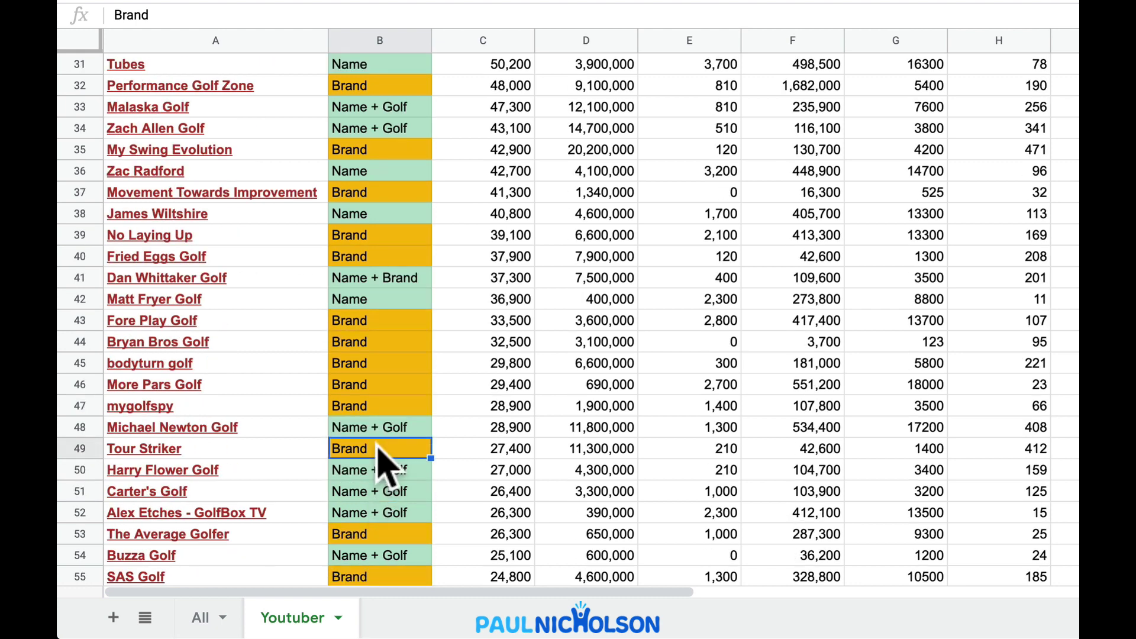
{"action": "scroll", "coordinate": [386, 466], "scroll_direction": "down", "scroll_amount": 1}
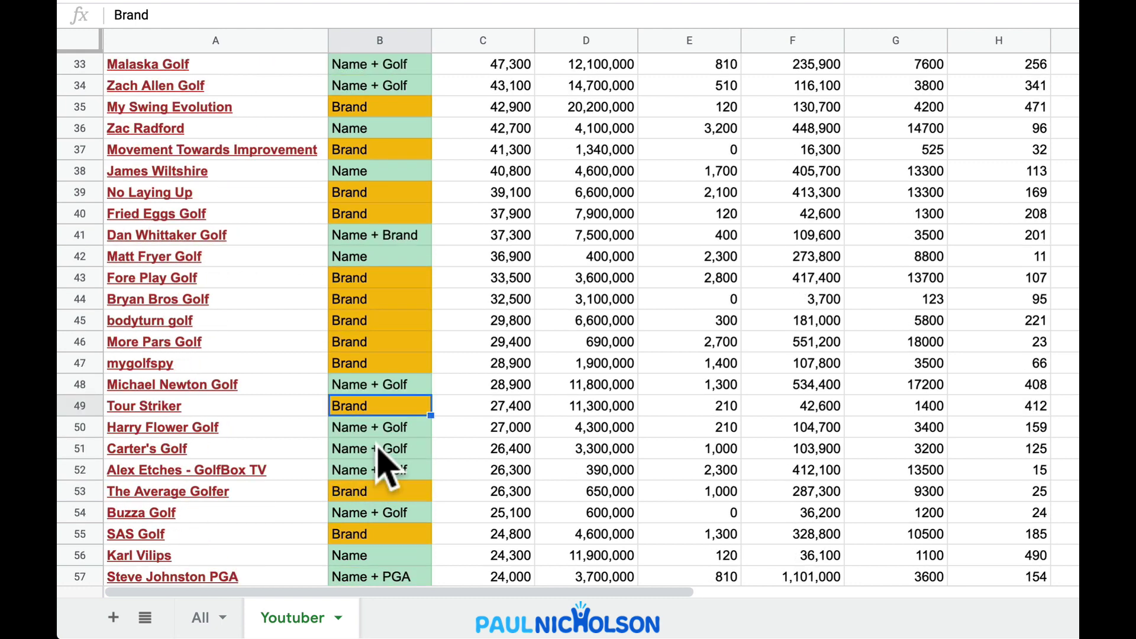
{"action": "left_click", "coordinate": [370, 451]}
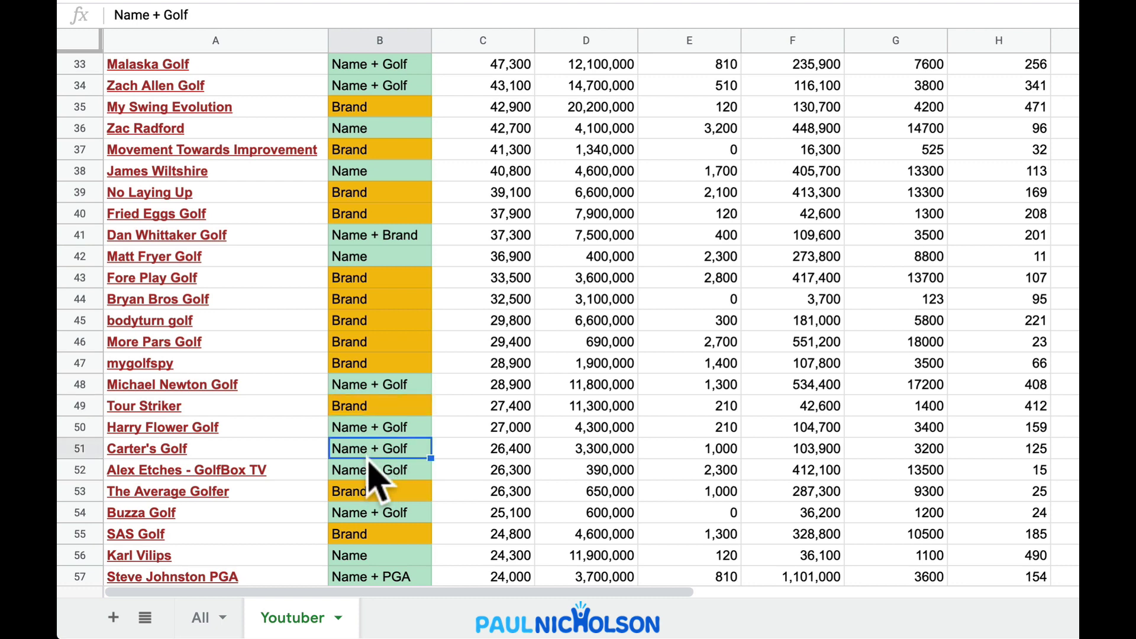
{"action": "scroll", "coordinate": [372, 481], "scroll_direction": "down", "scroll_amount": 1}
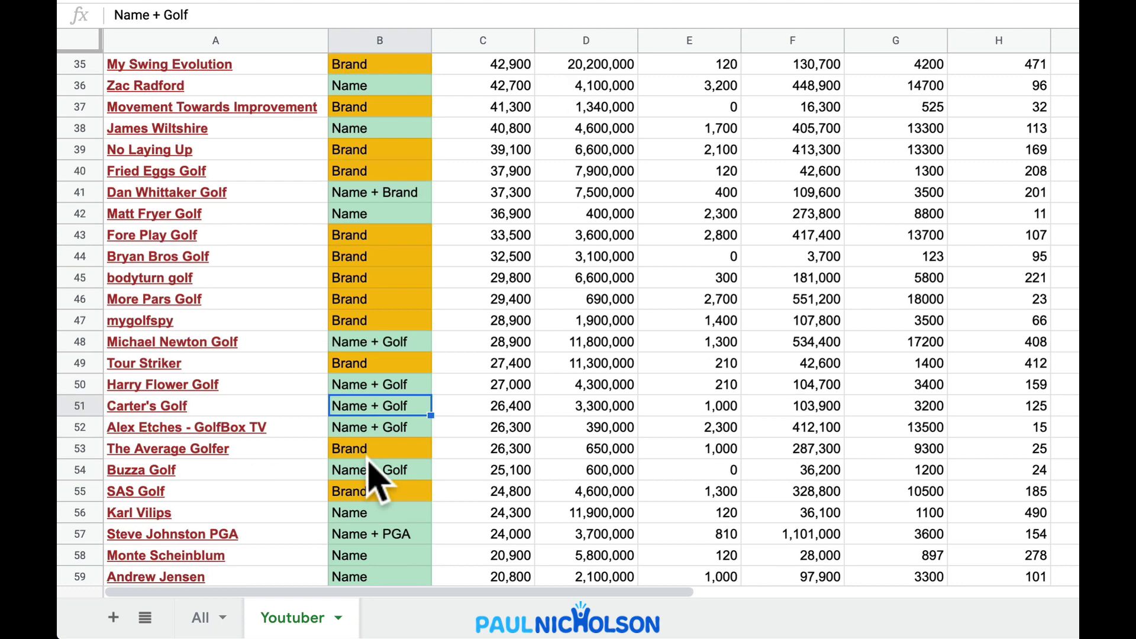
{"action": "left_click", "coordinate": [370, 451]}
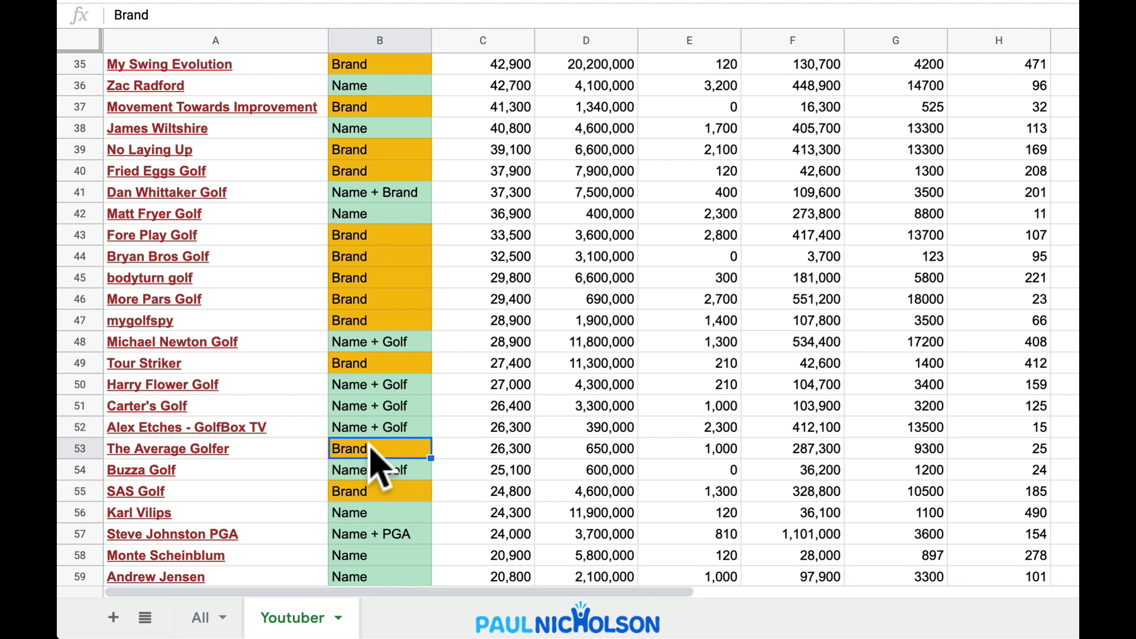
{"action": "left_click", "coordinate": [368, 493]}
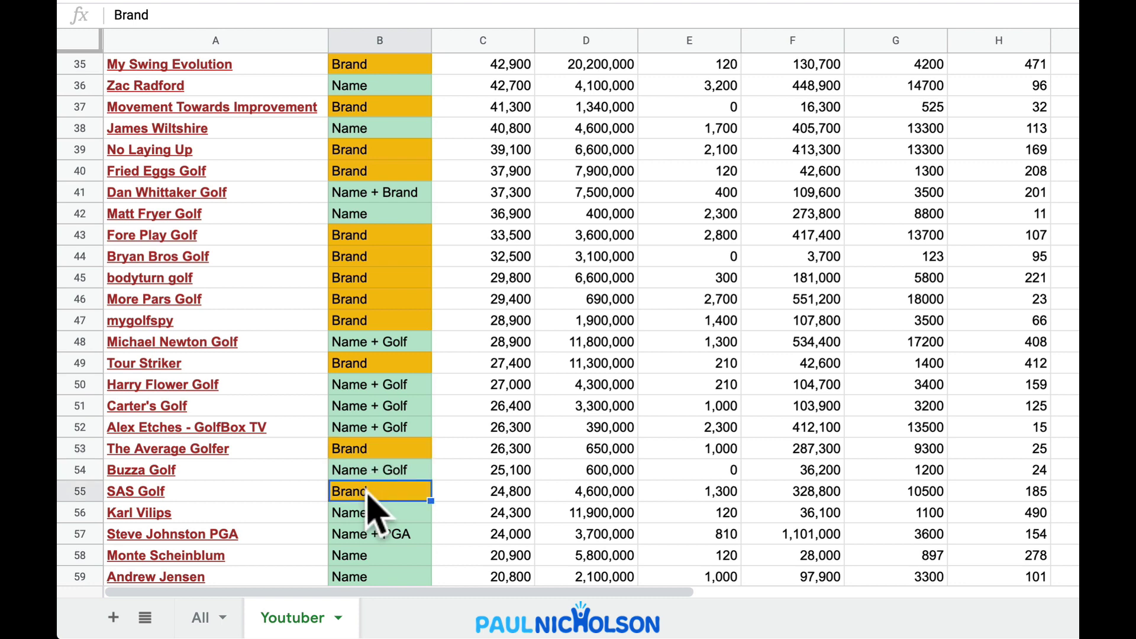
- Check the naming types of the least-subscribed channels in rows 56 to 85 of the Youtuber sheet, singling out the Brand ones
{"action": "scroll", "coordinate": [372, 512], "scroll_direction": "down", "scroll_amount": 2}
{"action": "scroll", "coordinate": [372, 512], "scroll_direction": "down", "scroll_amount": 3}
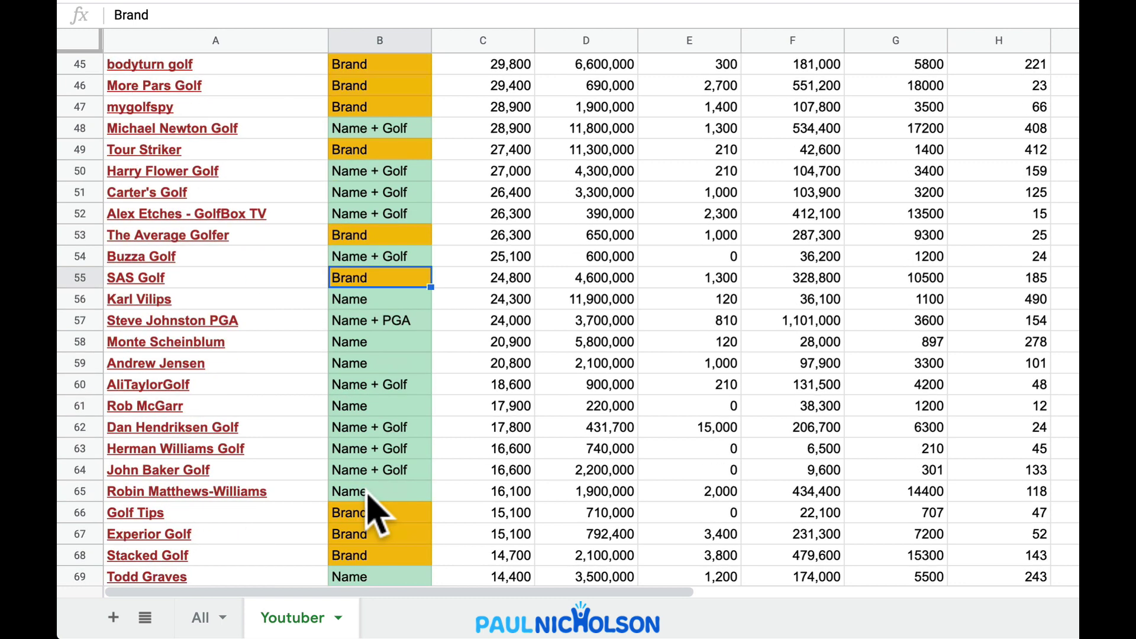
{"action": "left_click", "coordinate": [381, 536]}
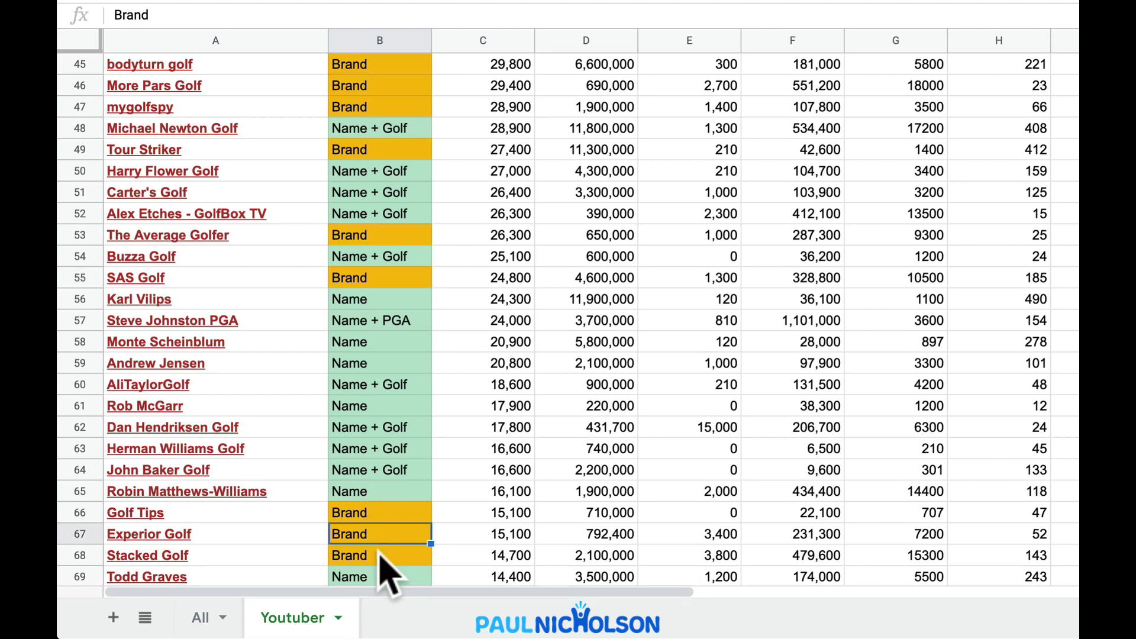
{"action": "left_click", "coordinate": [378, 554]}
{"action": "scroll", "coordinate": [381, 568], "scroll_direction": "down", "scroll_amount": 6}
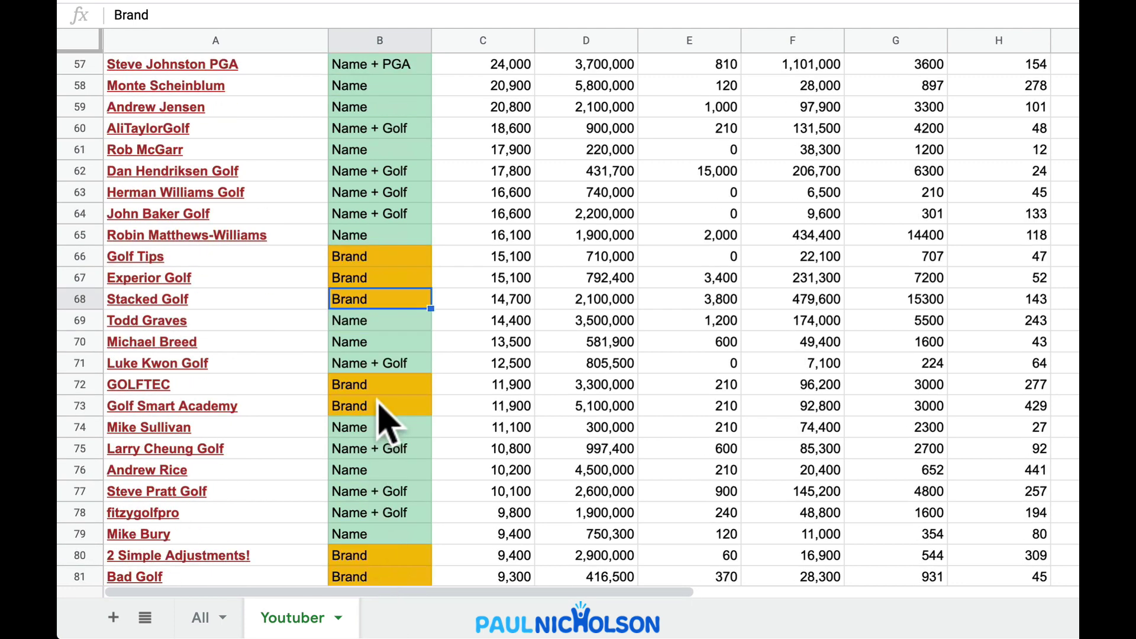
{"action": "left_click", "coordinate": [379, 389]}
{"action": "left_click", "coordinate": [380, 409]}
{"action": "scroll", "coordinate": [384, 424], "scroll_direction": "down", "scroll_amount": 5}
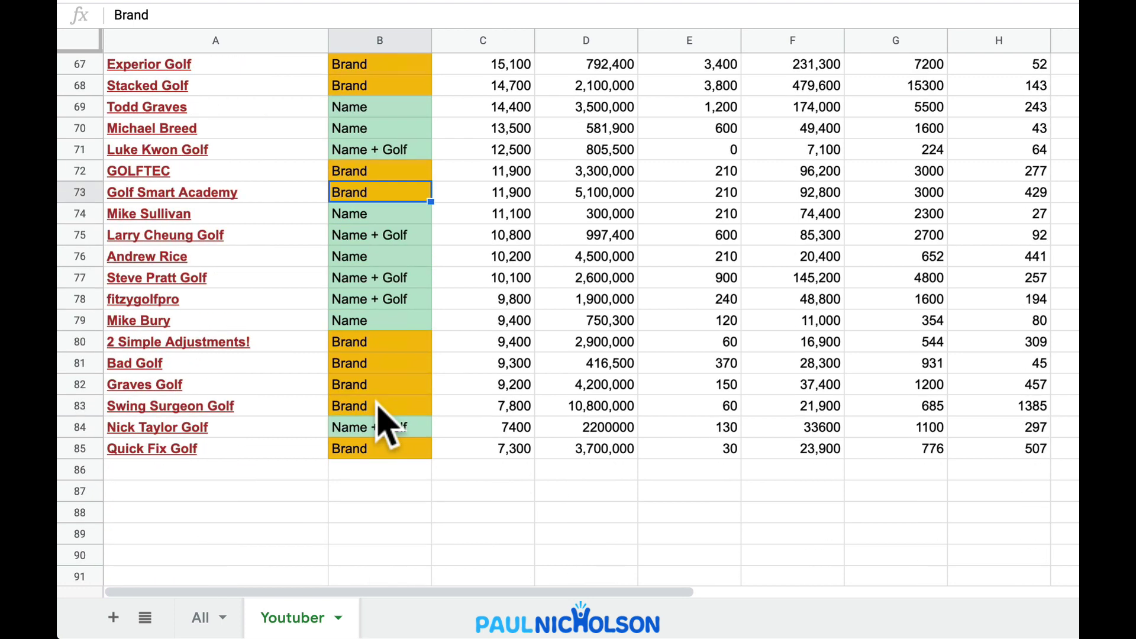
{"action": "left_click", "coordinate": [377, 363]}
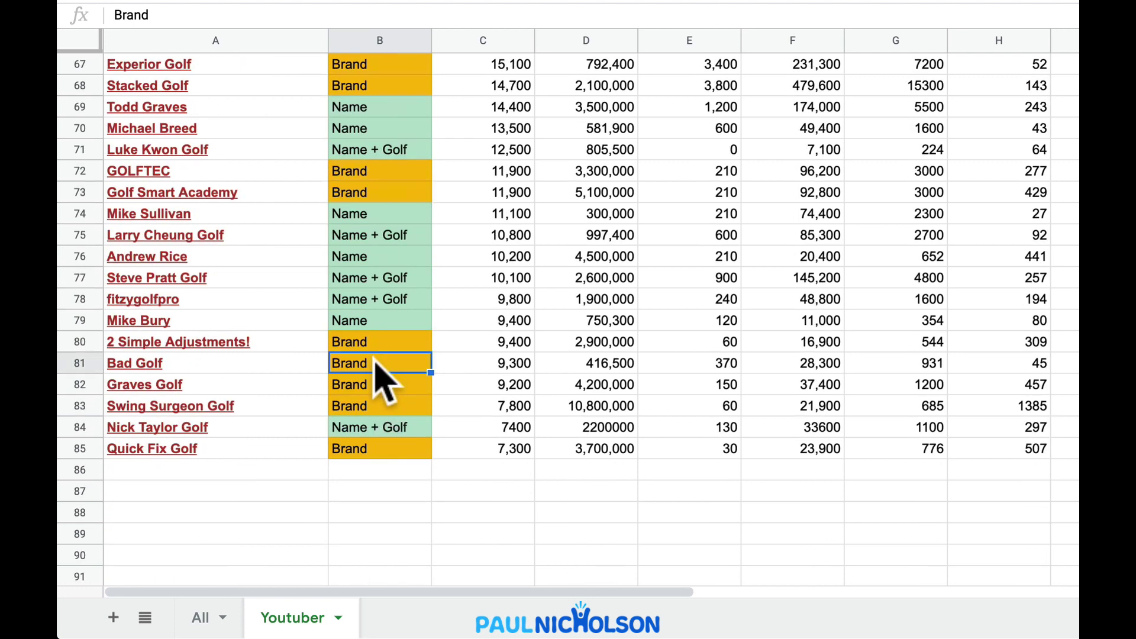